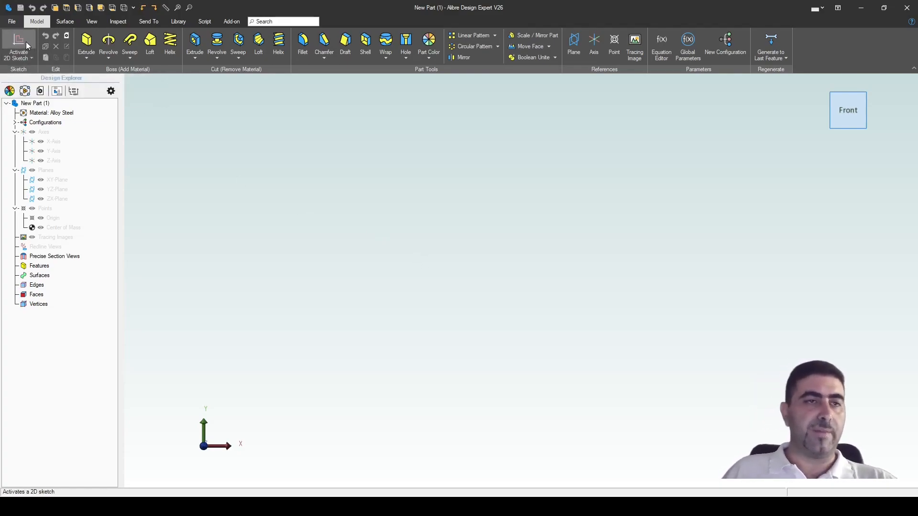
- Start a sketch on the XY-Plane and draw an open U shape below the origin from a bottom line and two equal-height vertical sides
{"action": "left_click", "coordinate": [26, 43]}
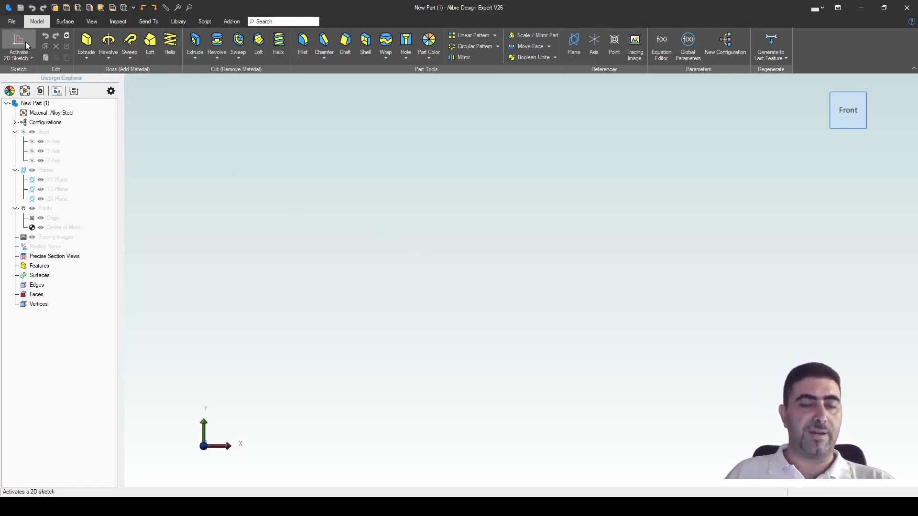
{"action": "left_click", "coordinate": [67, 181]}
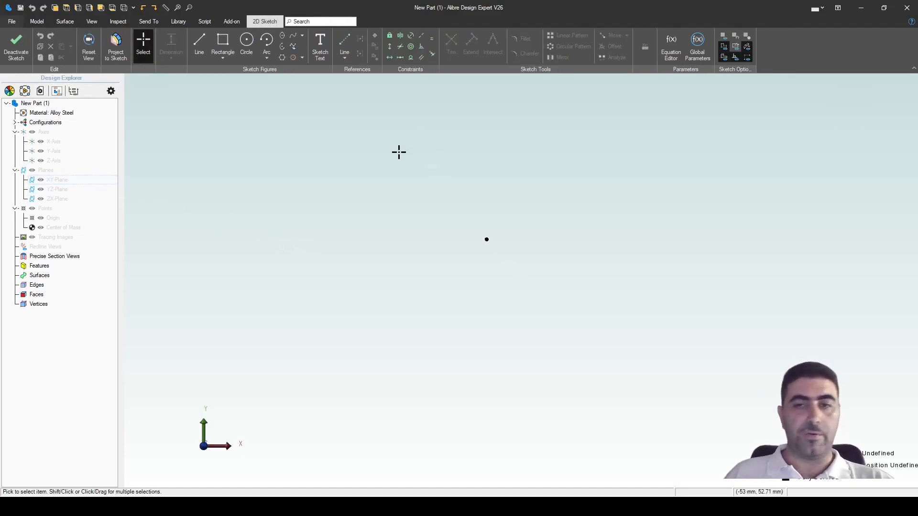
{"action": "left_click", "coordinate": [199, 44]}
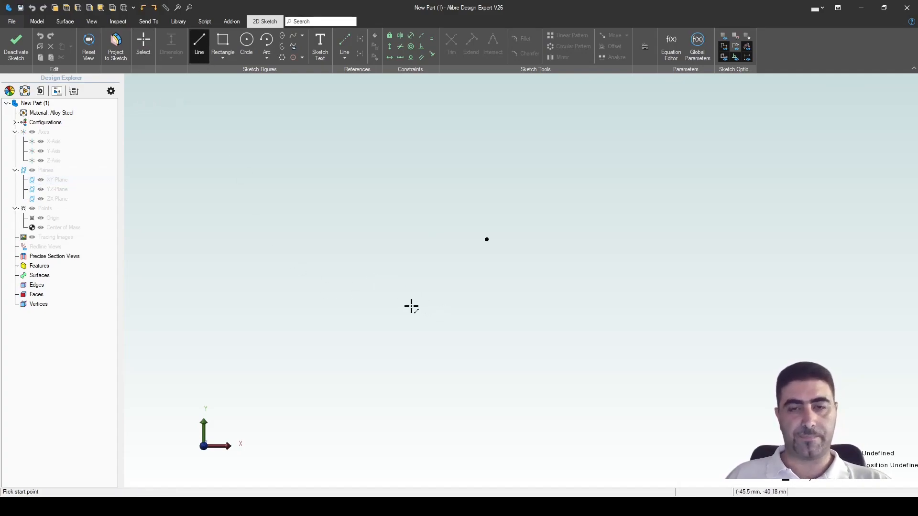
{"action": "left_click", "coordinate": [425, 292]}
{"action": "left_click", "coordinate": [425, 330]}
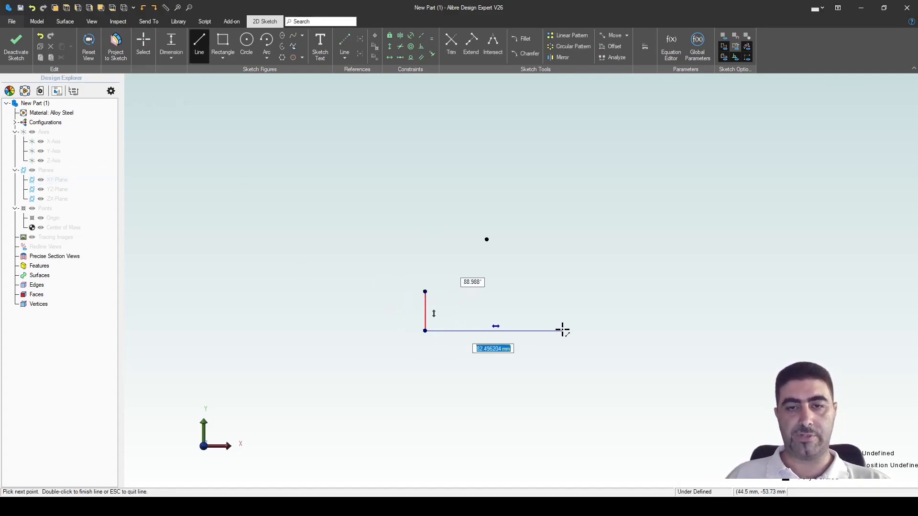
{"action": "left_click", "coordinate": [574, 331]}
{"action": "double_click", "coordinate": [569, 286]}
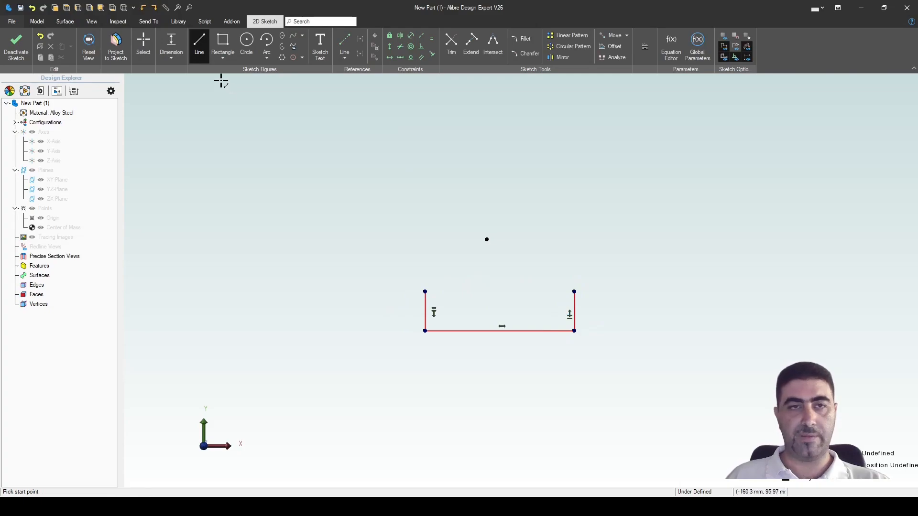
- Close the top of the U shape with an upward-bulging start-end-radius arc of about 88 mm radius between the two side endpoints
{"action": "left_click", "coordinate": [425, 292]}
{"action": "left_click", "coordinate": [574, 292]}
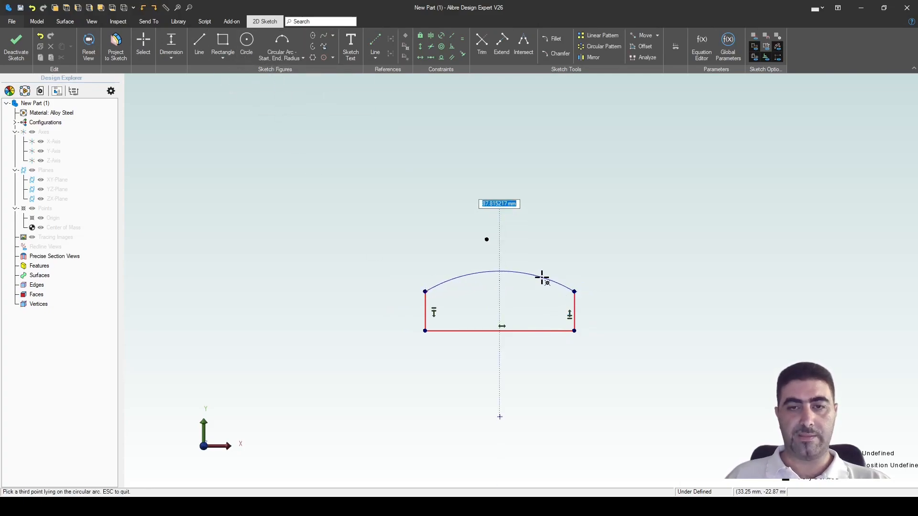
{"action": "left_click", "coordinate": [542, 277]}
{"action": "key", "text": "Escape"}
- Dimension the profile's right side as 15 mm and its bottom edge as 100 mm
{"action": "scroll", "coordinate": [558, 318], "scroll_direction": "up", "scroll_amount": 4}
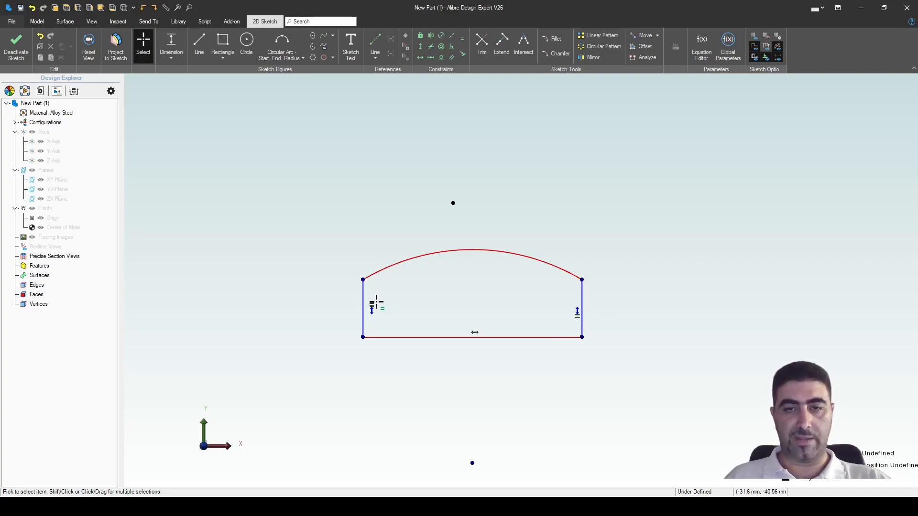
{"action": "key", "text": "d"}
{"action": "left_click", "coordinate": [582, 306]}
{"action": "left_click", "coordinate": [624, 310]}
{"action": "type", "text": "15"}
{"action": "key", "text": "Return"}
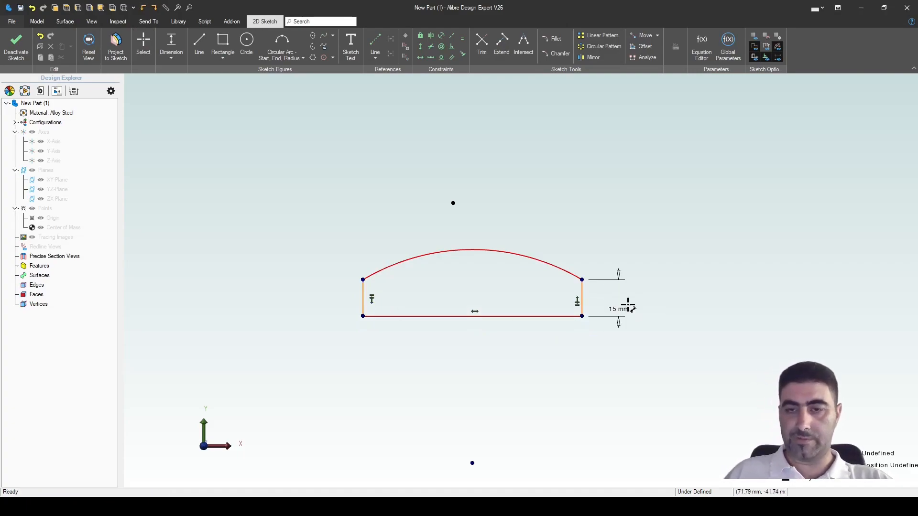
{"action": "left_click", "coordinate": [523, 316]}
{"action": "left_click", "coordinate": [518, 350]}
{"action": "type", "text": "100"}
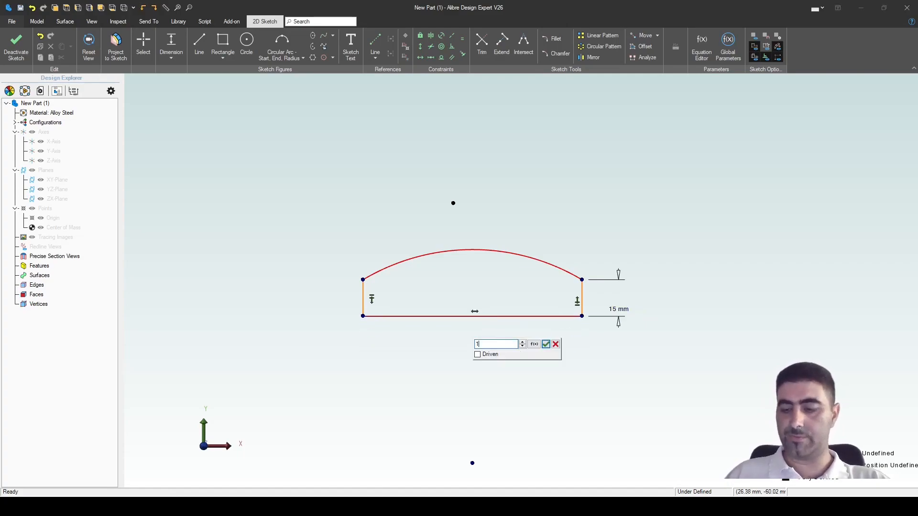
{"action": "key", "text": "Return"}
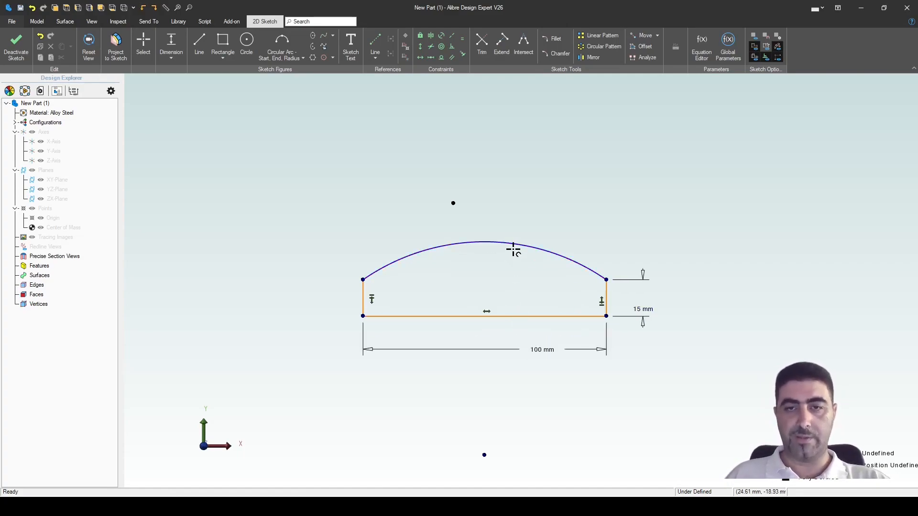
- Dimension the top arc's radius as 65 mm
{"action": "left_click", "coordinate": [536, 243]}
{"action": "left_click", "coordinate": [606, 199]}
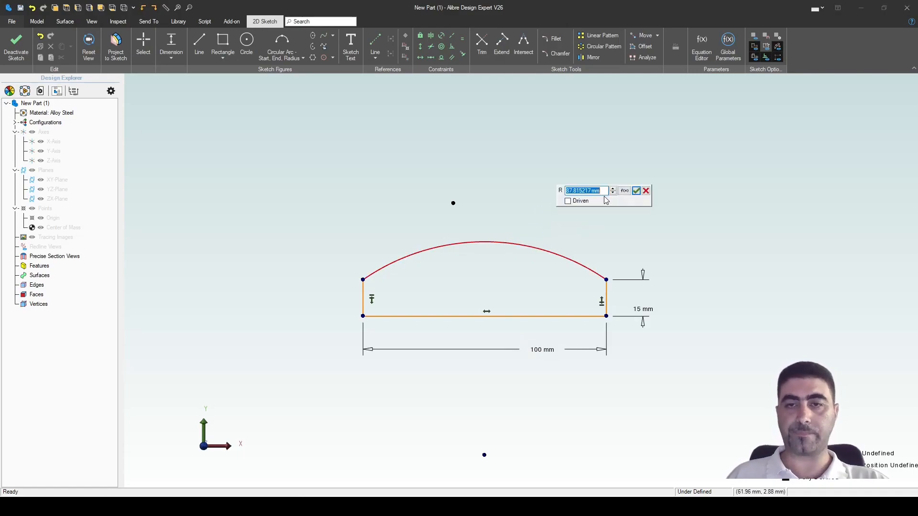
{"action": "type", "text": "65"}
{"action": "key", "text": "Return"}
- Align the arc's center point with the origin using a vertical constraint
{"action": "scroll", "coordinate": [526, 299], "scroll_direction": "down", "scroll_amount": 3}
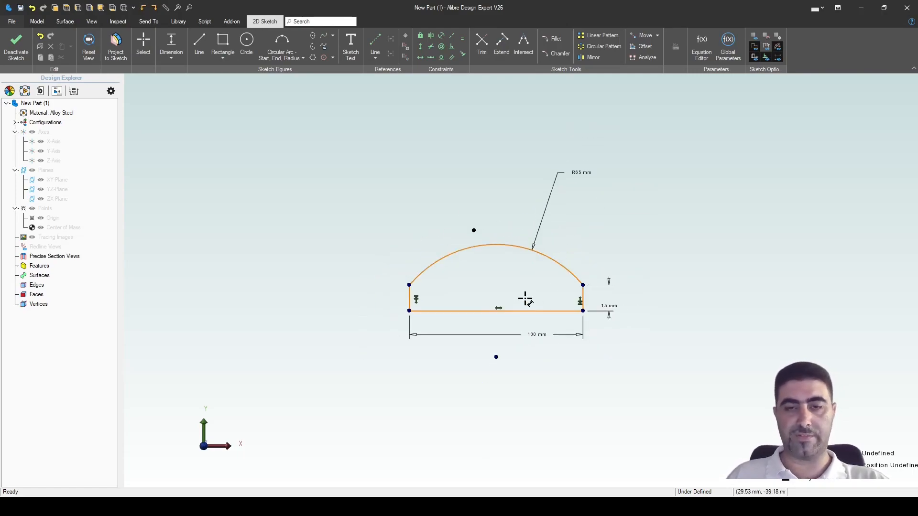
{"action": "left_click", "coordinate": [474, 231]}
{"action": "left_click", "coordinate": [497, 358]}
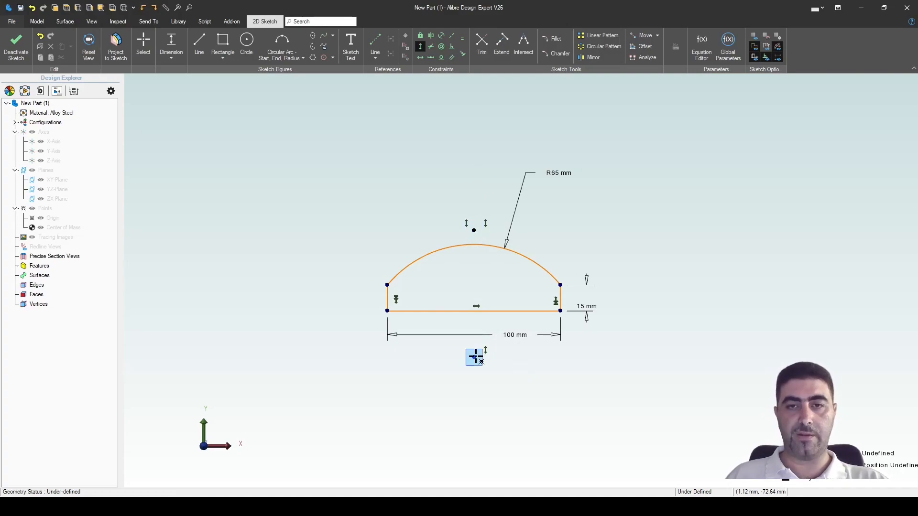
{"action": "left_click", "coordinate": [560, 311]}
{"action": "key", "text": "Escape"}
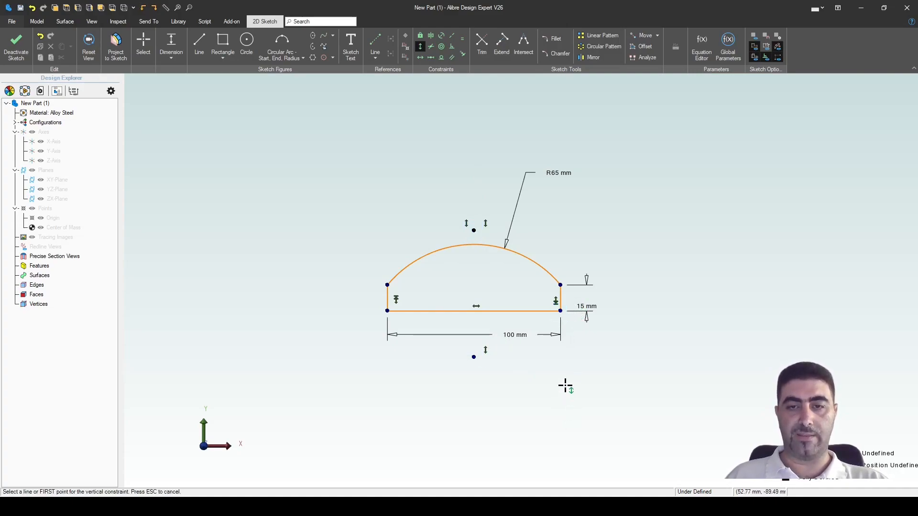
- Move the constrained profile farther down below the origin by its bottom edge
{"action": "mouse_move", "coordinate": [512, 311]}
{"action": "left_mouse_down"}
{"action": "mouse_move", "coordinate": [515, 426]}
{"action": "mouse_move", "coordinate": [532, 334]}
{"action": "mouse_move", "coordinate": [532, 381]}
{"action": "left_mouse_up"}
{"action": "scroll", "coordinate": [414, 189], "scroll_direction": "down", "scroll_amount": 2}
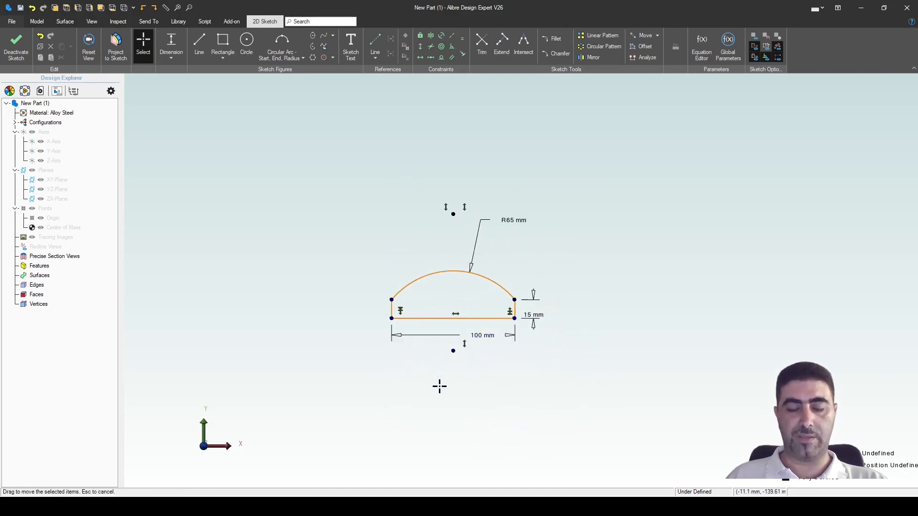
{"action": "scroll", "coordinate": [439, 386], "scroll_direction": "down", "scroll_amount": 1}
{"action": "mouse_move", "coordinate": [443, 330]}
{"action": "left_mouse_down"}
{"action": "mouse_move", "coordinate": [440, 371]}
{"action": "mouse_move", "coordinate": [433, 361]}
{"action": "left_mouse_up"}
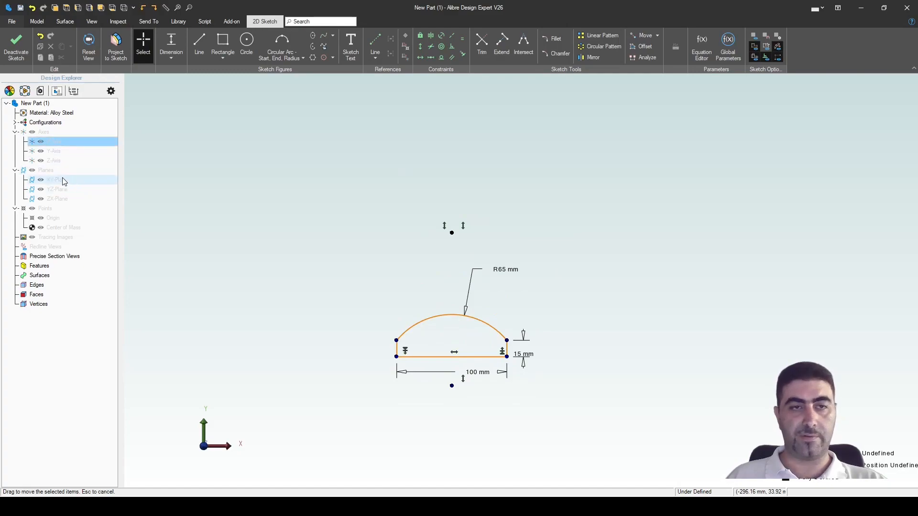
- Show the reference axes to check where they meet at the origin, and hide them again
{"action": "left_click", "coordinate": [41, 132]}
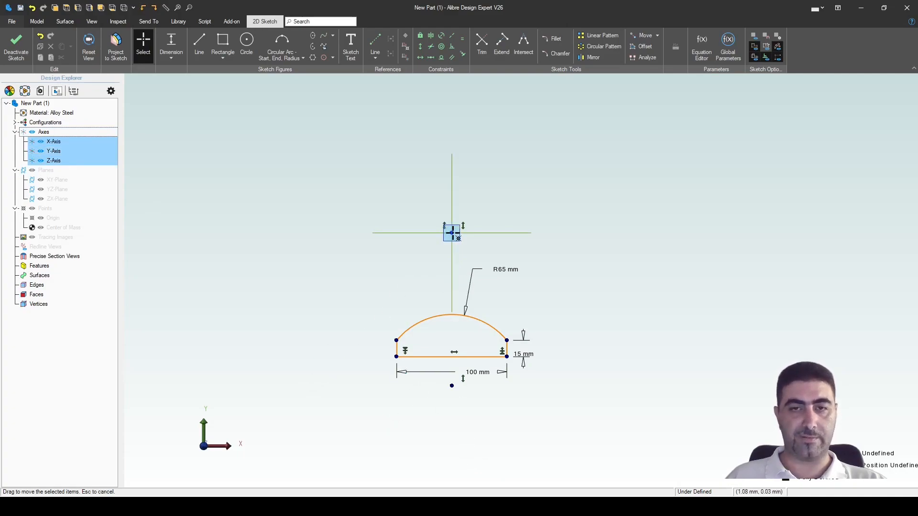
{"action": "left_click", "coordinate": [33, 132]}
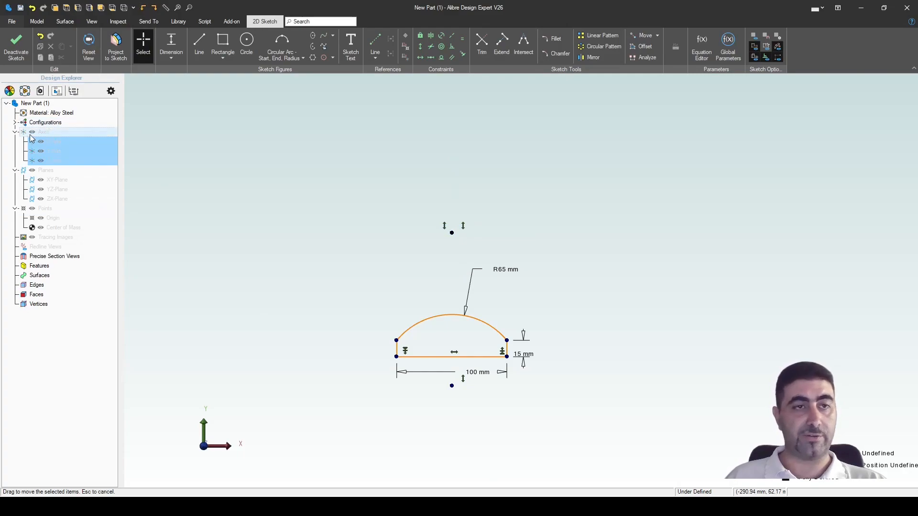
{"action": "left_click", "coordinate": [349, 268]}
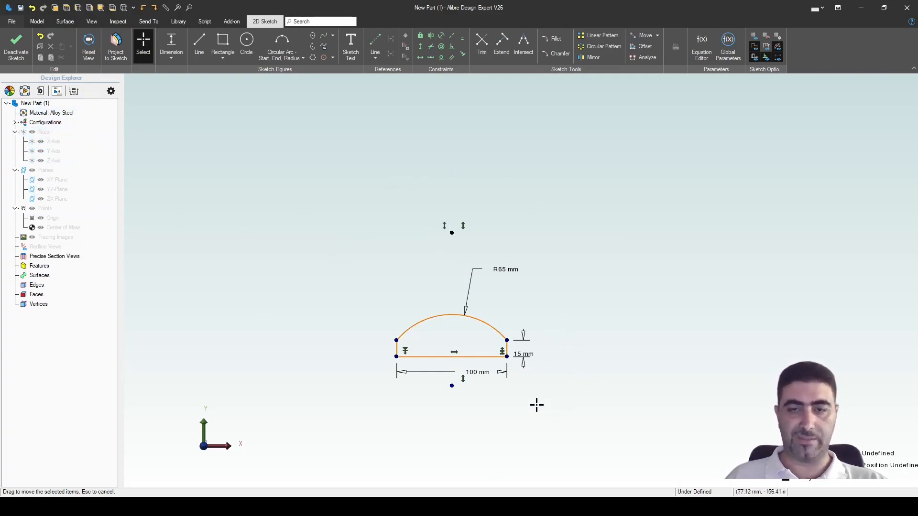
- Dimension the vertical distance from the profile's bottom-right corner to the origin as 150 mm and move the 15 mm dimension text clear
{"action": "scroll", "coordinate": [539, 408], "scroll_direction": "down", "scroll_amount": 1}
{"action": "scroll", "coordinate": [521, 402], "scroll_direction": "up", "scroll_amount": 1}
{"action": "key", "text": "Escape"}
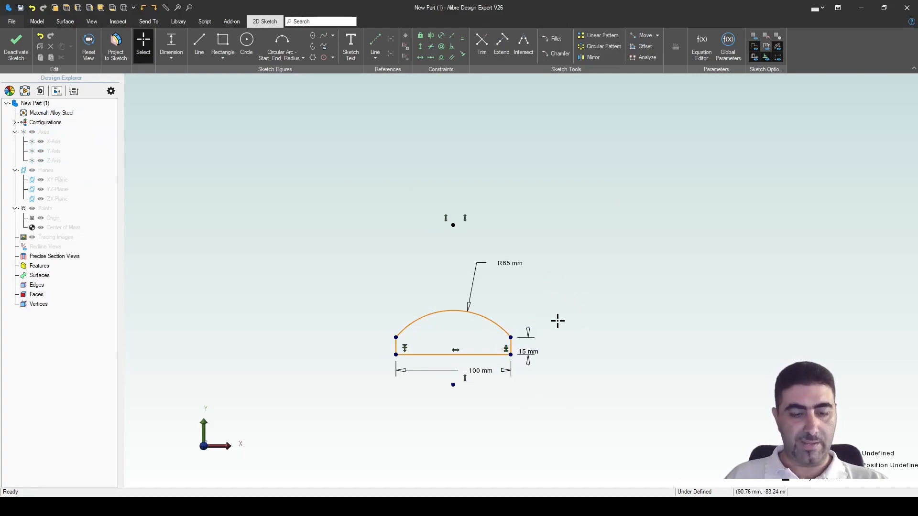
{"action": "left_click", "coordinate": [526, 355]}
{"action": "left_click", "coordinate": [453, 225]}
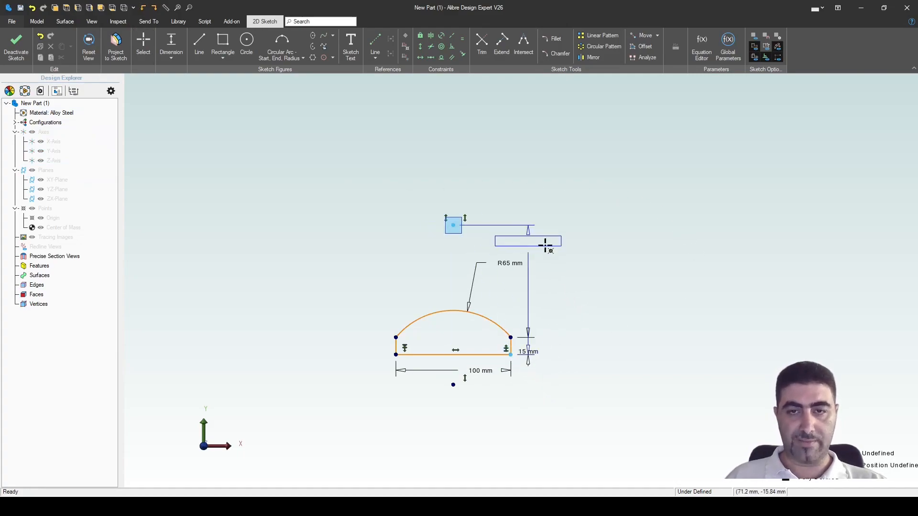
{"action": "left_click", "coordinate": [612, 287]}
{"action": "type", "text": "150"}
{"action": "key", "text": "Return"}
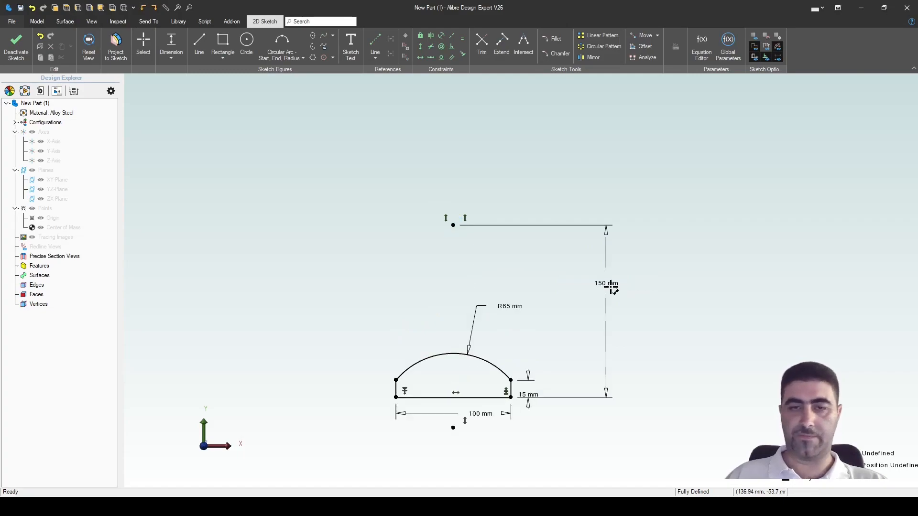
{"action": "key", "text": "Escape"}
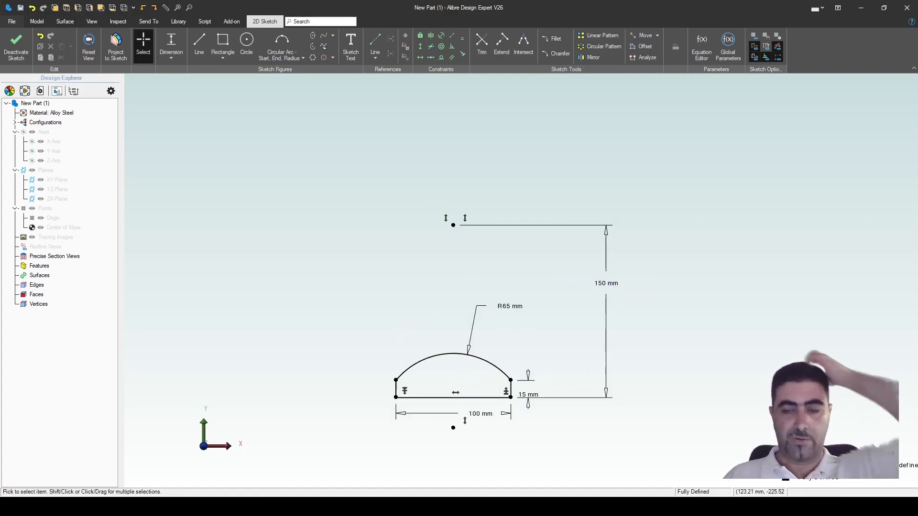
{"action": "left_click_drag", "start_coordinate": [529, 395], "coordinate": [563, 354]}
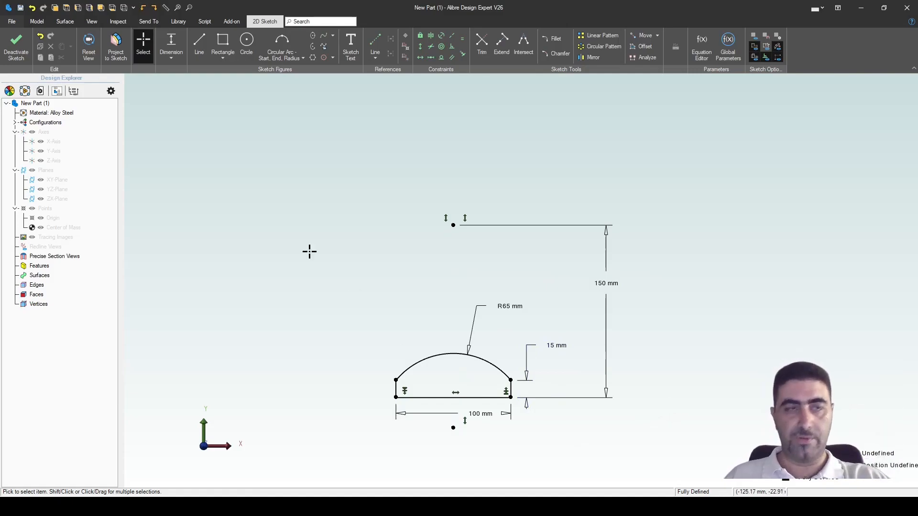
- Finish the sketch and extrude the closed profile along its normal into a solid boss with the To Depth type
{"action": "left_click", "coordinate": [19, 42]}
{"action": "mouse_move", "coordinate": [509, 325]}
{"action": "middle_mouse_down"}
{"action": "mouse_move", "coordinate": [465, 351]}
{"action": "mouse_move", "coordinate": [457, 308]}
{"action": "mouse_move", "coordinate": [470, 330]}
{"action": "mouse_move", "coordinate": [437, 309]}
{"action": "mouse_move", "coordinate": [453, 337]}
{"action": "middle_mouse_up"}
{"action": "key", "text": "e"}
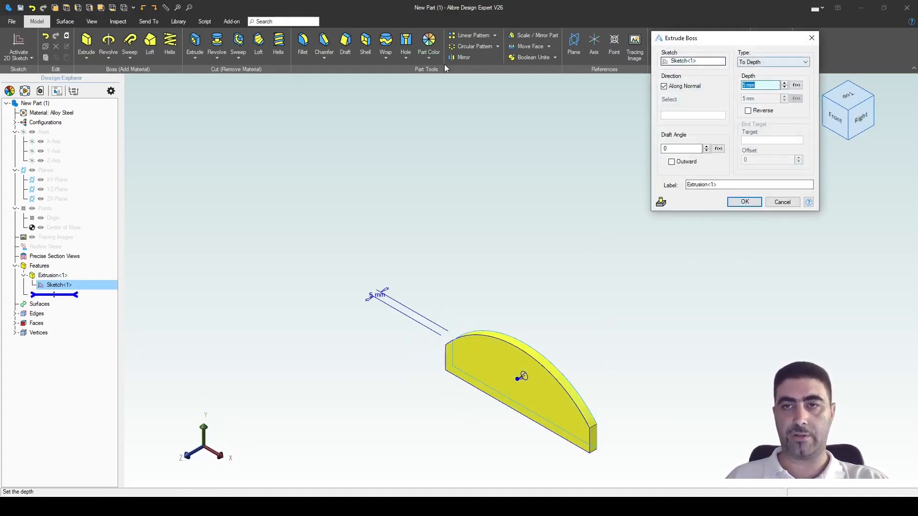
{"action": "key", "text": "Escape"}
{"action": "left_click", "coordinate": [87, 43]}
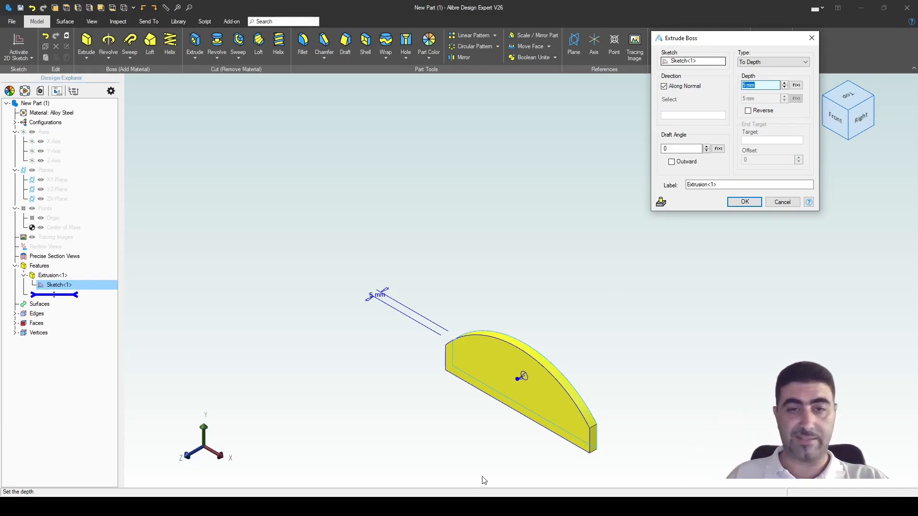
{"action": "left_click_drag", "start_coordinate": [520, 378], "coordinate": [447, 420]}
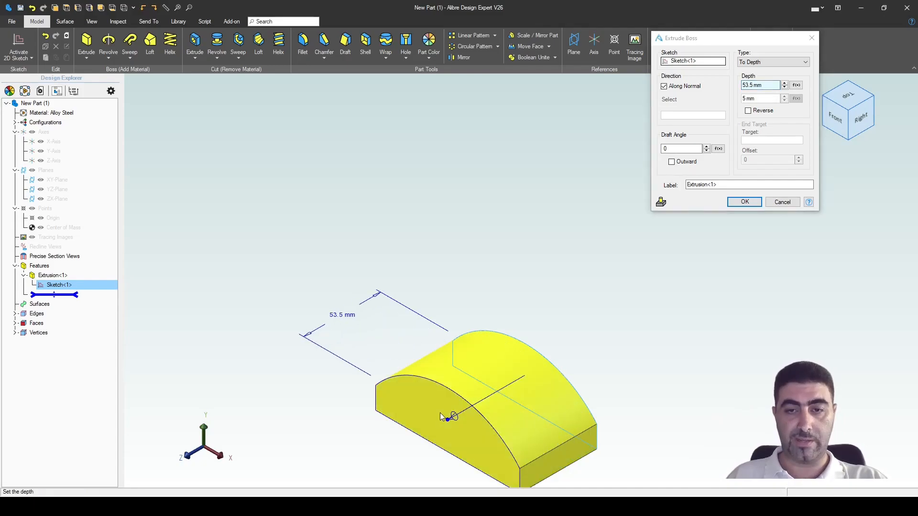
{"action": "scroll", "coordinate": [521, 197], "scroll_direction": "down", "scroll_amount": 3}
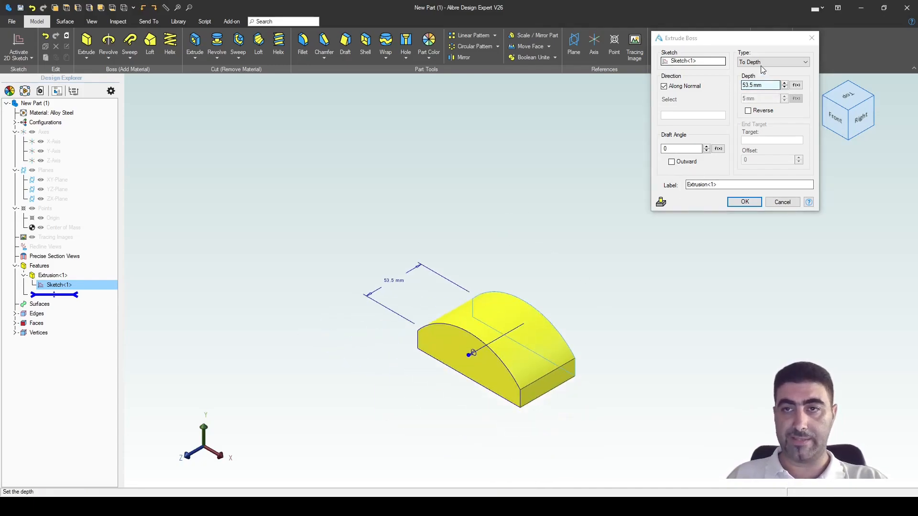
{"action": "scroll", "coordinate": [520, 396], "scroll_direction": "up", "scroll_amount": 3}
{"action": "left_click_drag", "start_coordinate": [439, 333], "coordinate": [406, 369]}
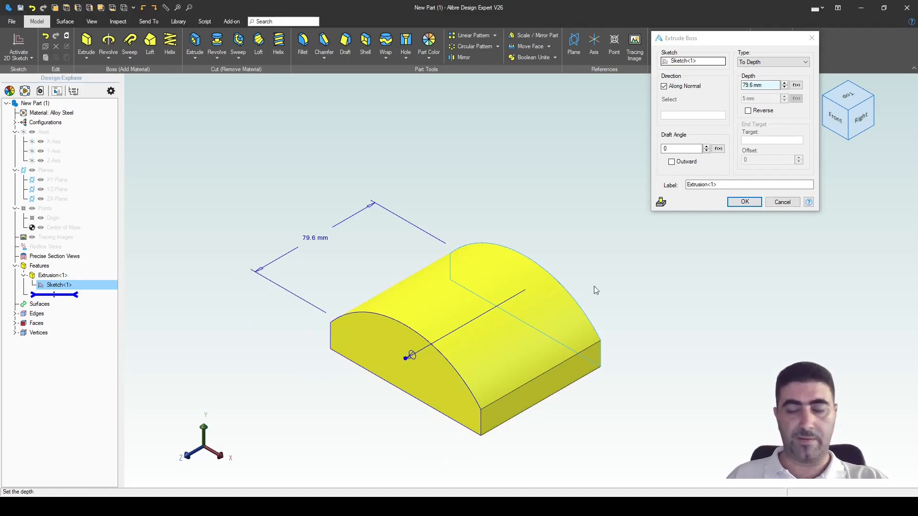
{"action": "left_click", "coordinate": [768, 86]}
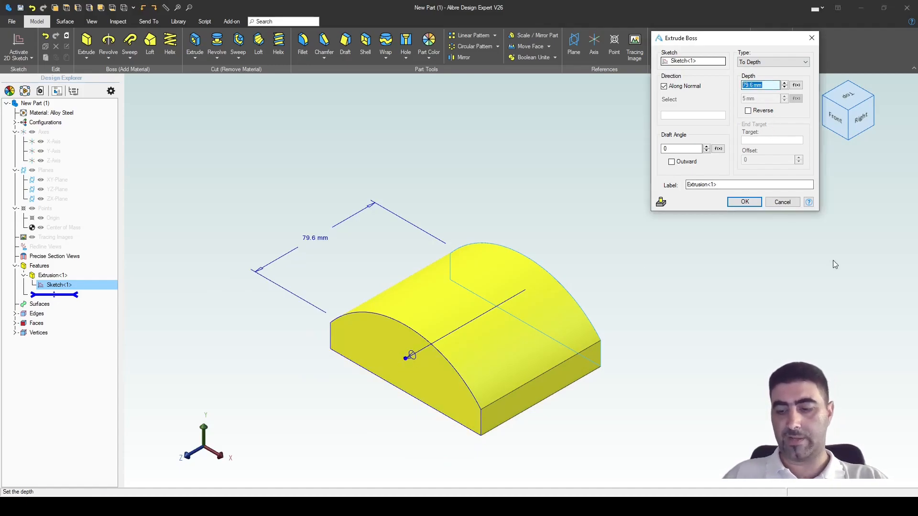
{"action": "key", "text": "Return"}
- Examine the extruded solid from below and highlight its base sketch from the feature tree
{"action": "mouse_move", "coordinate": [247, 329]}
{"action": "middle_mouse_down"}
{"action": "mouse_move", "coordinate": [278, 314]}
{"action": "mouse_move", "coordinate": [265, 287]}
{"action": "mouse_move", "coordinate": [274, 289]}
{"action": "middle_mouse_up"}
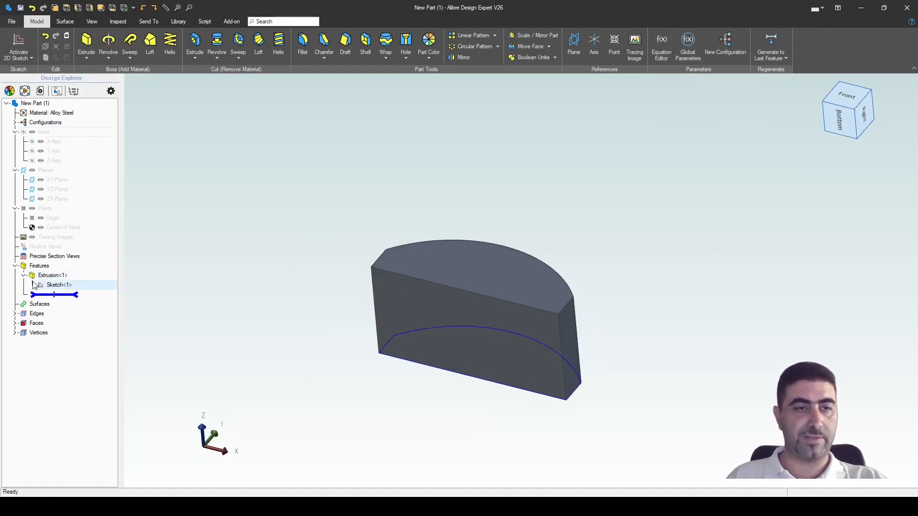
{"action": "right_click", "coordinate": [41, 285]}
{"action": "left_click", "coordinate": [253, 312]}
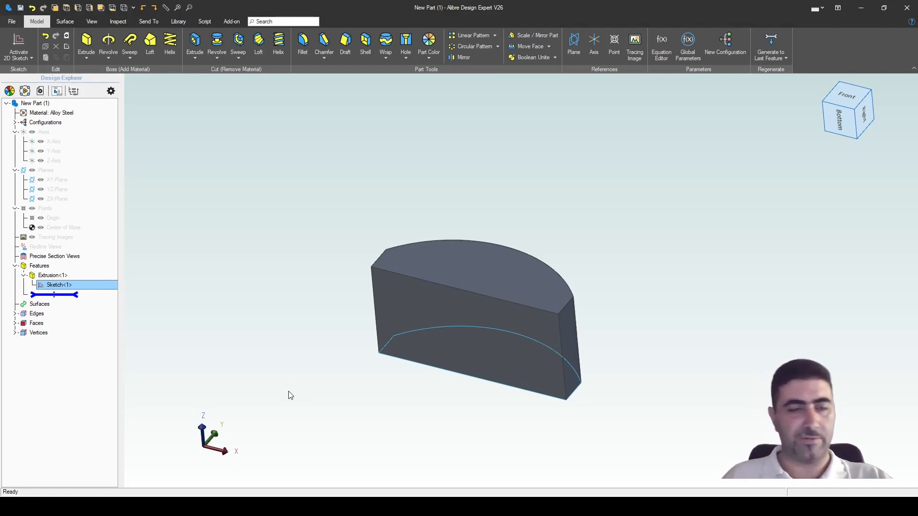
{"action": "left_click", "coordinate": [297, 400]}
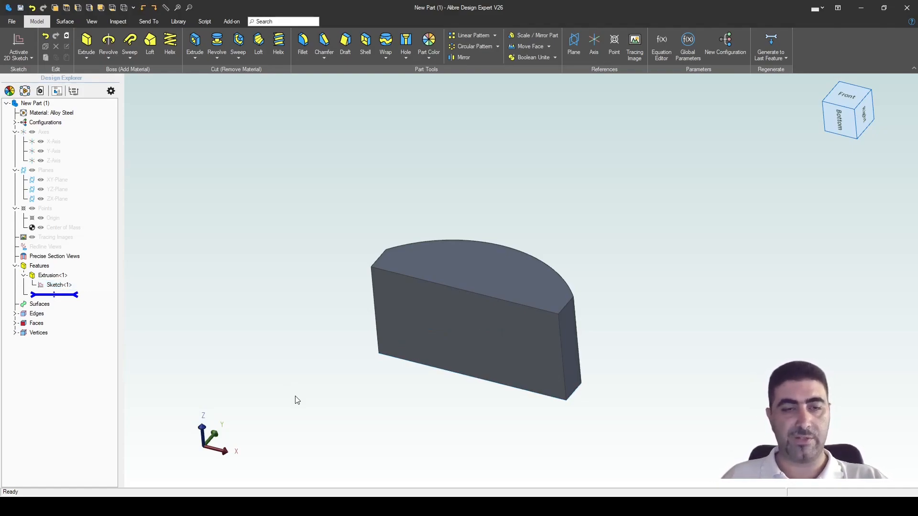
{"action": "left_click", "coordinate": [59, 285]}
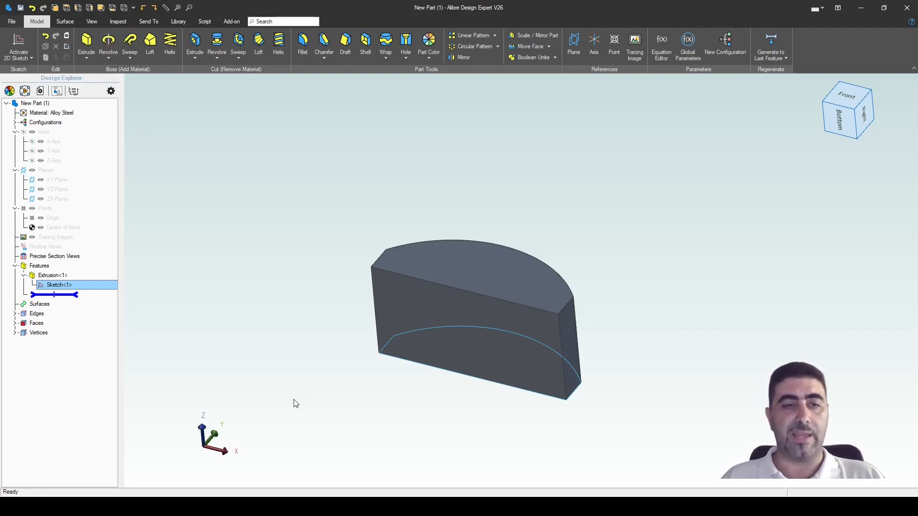
{"action": "left_click", "coordinate": [316, 334]}
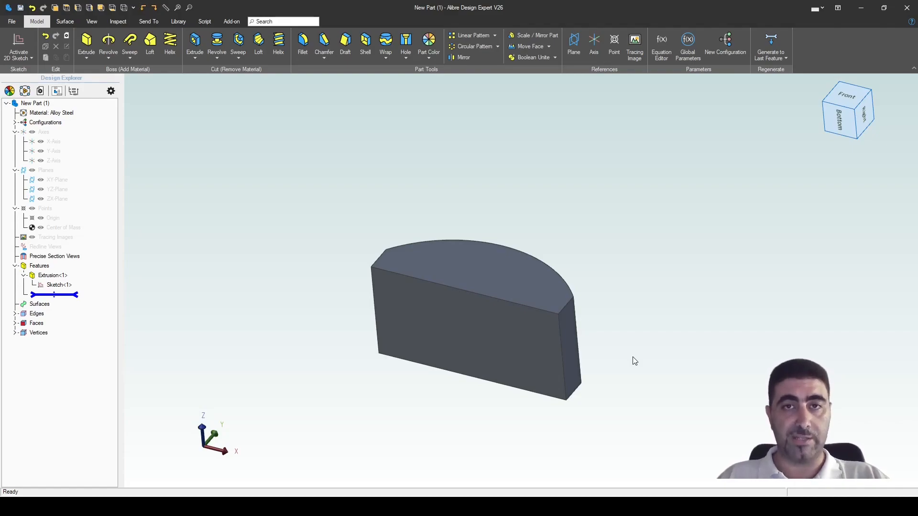
- Open the extrusion for editing, pull its depth freehand to about 46.9 mm, and set the depth to 50 mm
{"action": "right_click_drag", "start_coordinate": [483, 383], "coordinate": [384, 378]}
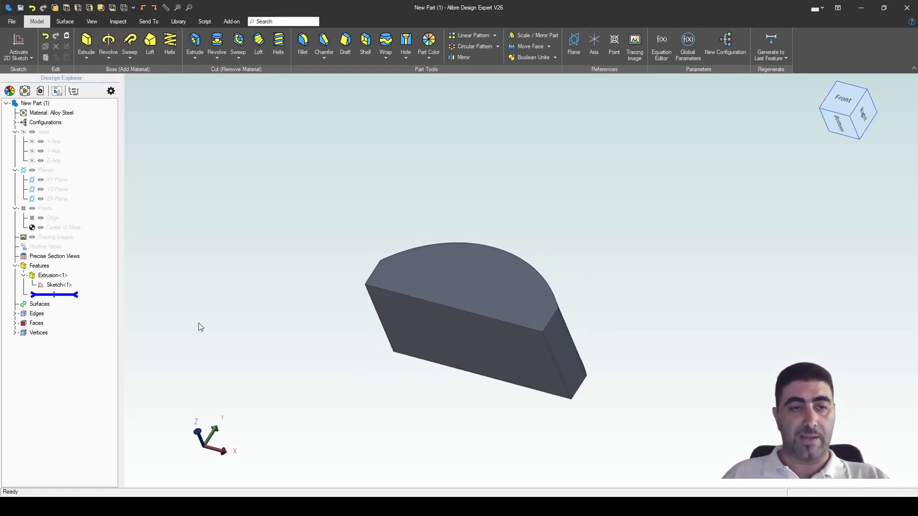
{"action": "right_click", "coordinate": [61, 276]}
{"action": "left_click", "coordinate": [79, 283]}
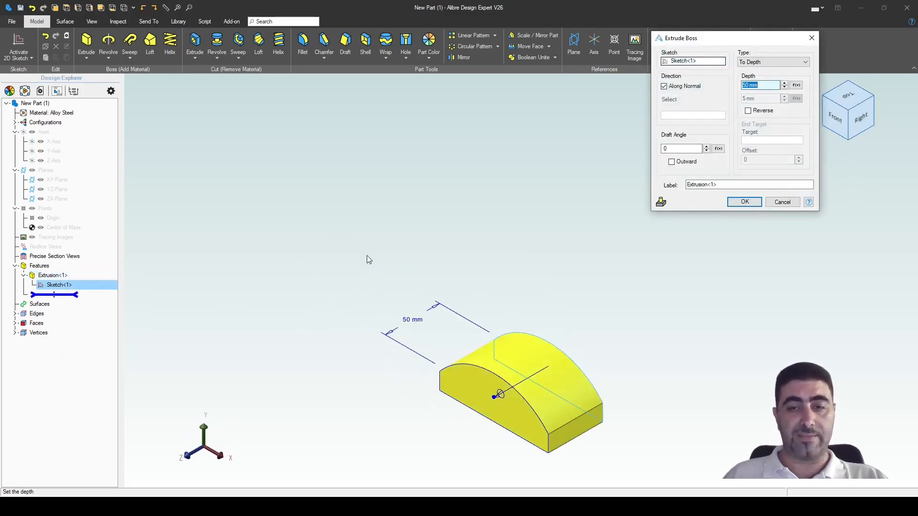
{"action": "scroll", "coordinate": [543, 447], "scroll_direction": "up", "scroll_amount": 3}
{"action": "middle_click_drag", "start_coordinate": [396, 381], "coordinate": [418, 385]}
{"action": "scroll", "coordinate": [551, 326], "scroll_direction": "down", "scroll_amount": 2}
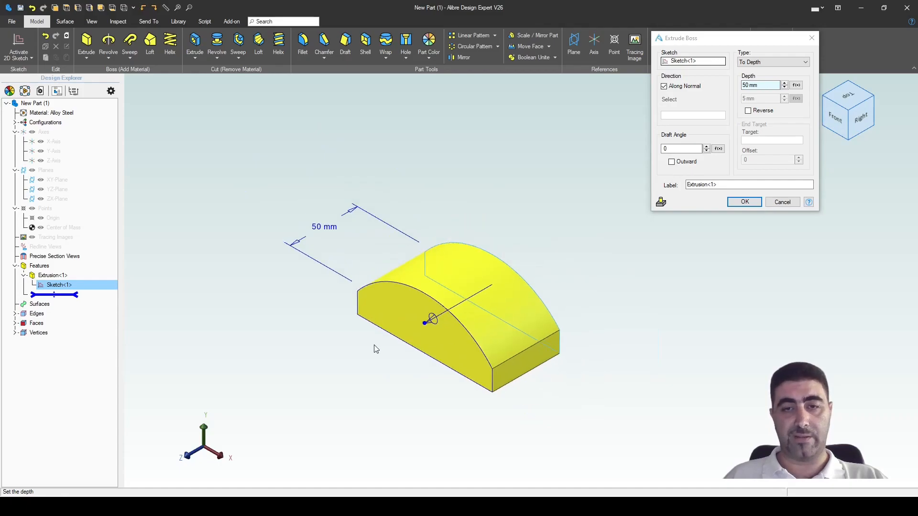
{"action": "scroll", "coordinate": [493, 330], "scroll_direction": "down", "scroll_amount": 2}
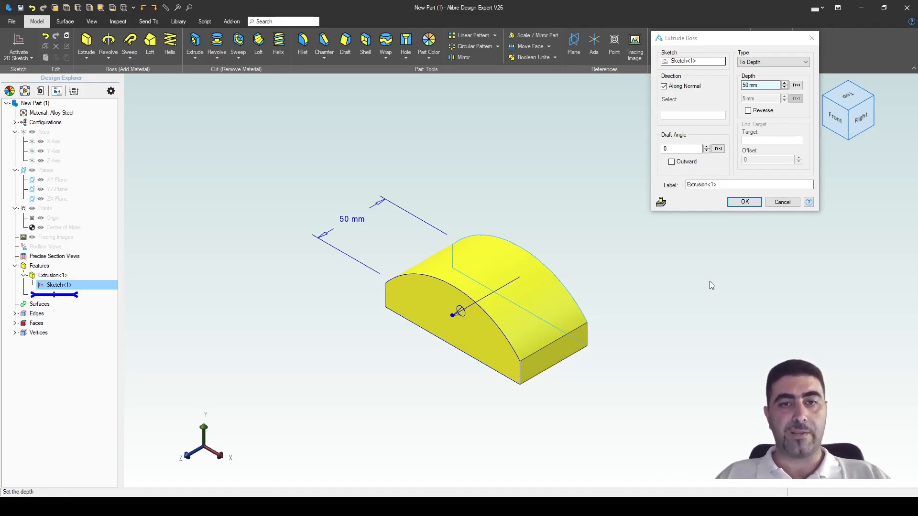
{"action": "mouse_move", "coordinate": [447, 316]}
{"action": "left_mouse_down"}
{"action": "mouse_move", "coordinate": [406, 342]}
{"action": "mouse_move", "coordinate": [453, 321]}
{"action": "mouse_move", "coordinate": [402, 342]}
{"action": "mouse_move", "coordinate": [442, 305]}
{"action": "left_mouse_up"}
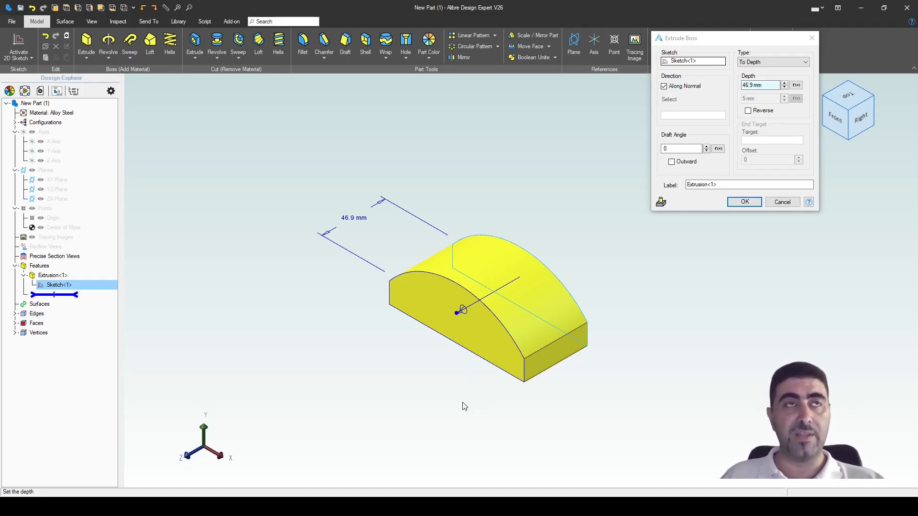
{"action": "left_click", "coordinate": [740, 85]}
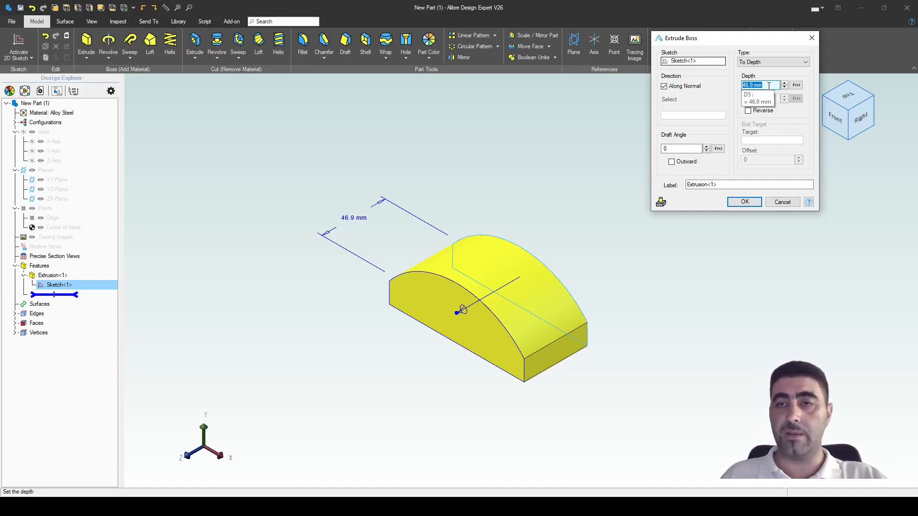
{"action": "type", "text": "50"}
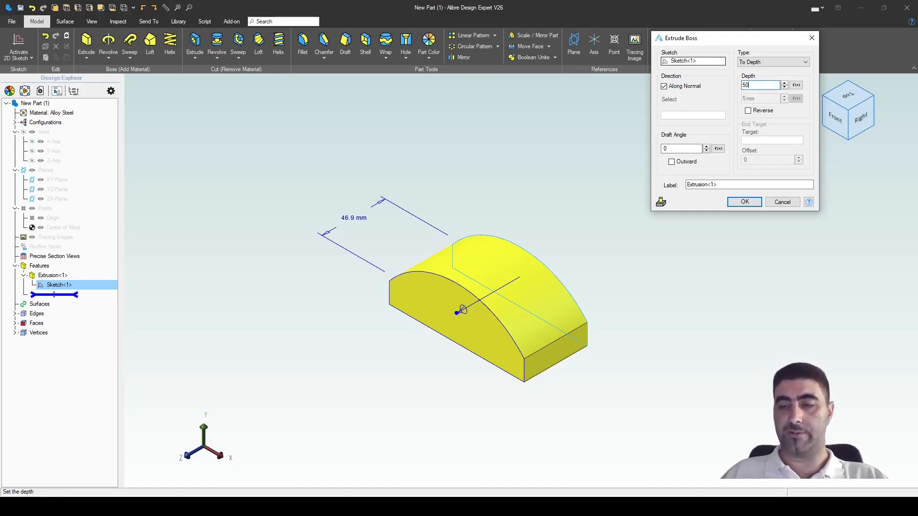
{"action": "left_click", "coordinate": [730, 185]}
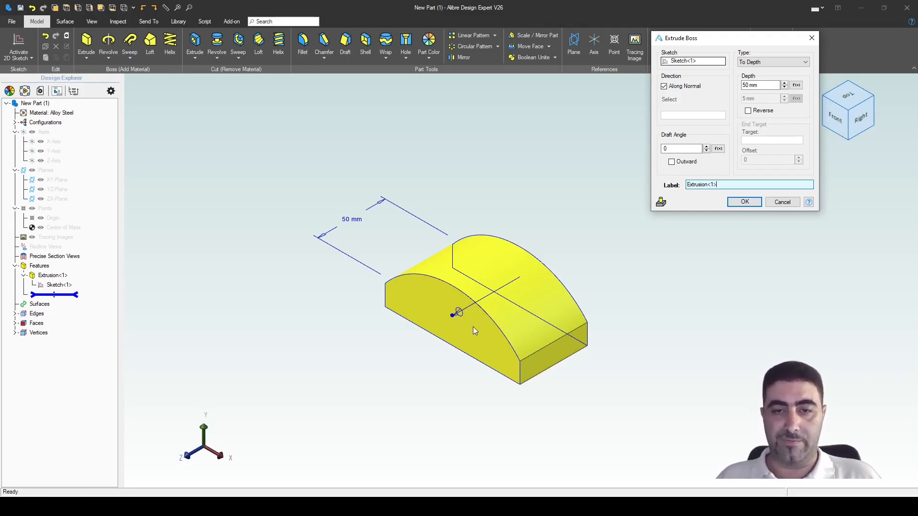
- Pull the extrusion's depth freehand to about 63.3 mm, set it back to 50 mm, and accept the edit
{"action": "left_click_drag", "start_coordinate": [460, 320], "coordinate": [435, 325]}
{"action": "left_click_drag", "start_coordinate": [765, 86], "coordinate": [723, 85]}
{"action": "type", "text": "50"}
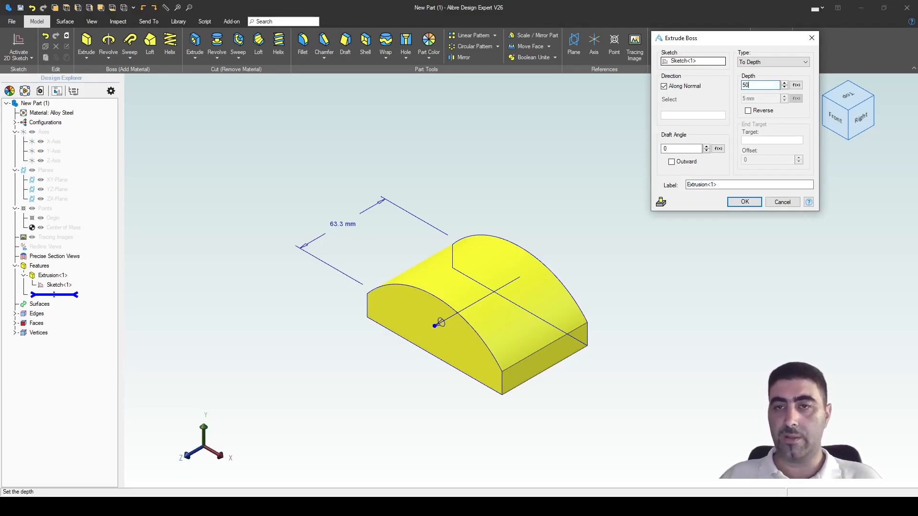
{"action": "left_click", "coordinate": [705, 185]}
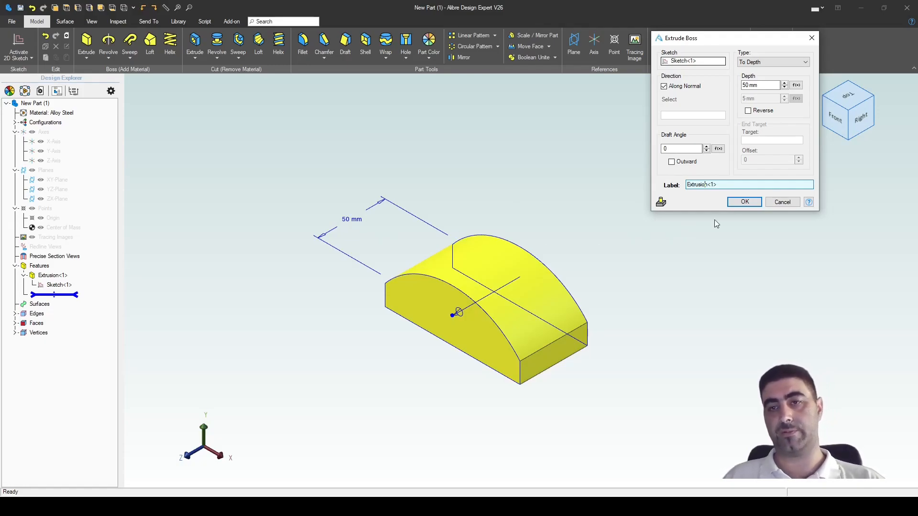
{"action": "left_click", "coordinate": [744, 202]}
- Reopen the extrusion for editing and change its type to Mid Plane
{"action": "middle_click_drag", "start_coordinate": [613, 280], "coordinate": [579, 267]}
{"action": "scroll", "coordinate": [521, 360], "scroll_direction": "up", "scroll_amount": 2}
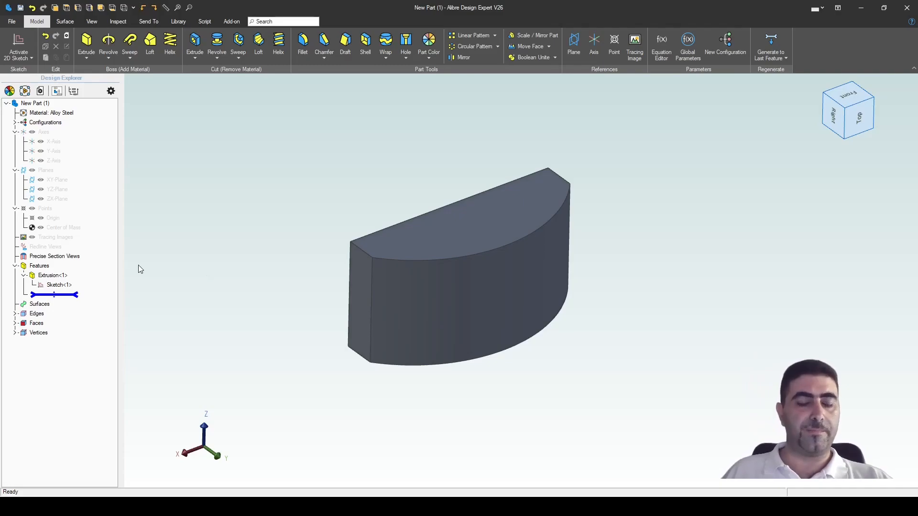
{"action": "right_click", "coordinate": [53, 275]}
{"action": "left_click", "coordinate": [80, 278]}
{"action": "scroll", "coordinate": [442, 225], "scroll_direction": "down", "scroll_amount": 2}
{"action": "scroll", "coordinate": [525, 392], "scroll_direction": "up", "scroll_amount": 6}
{"action": "scroll", "coordinate": [268, 324], "scroll_direction": "down", "scroll_amount": 1}
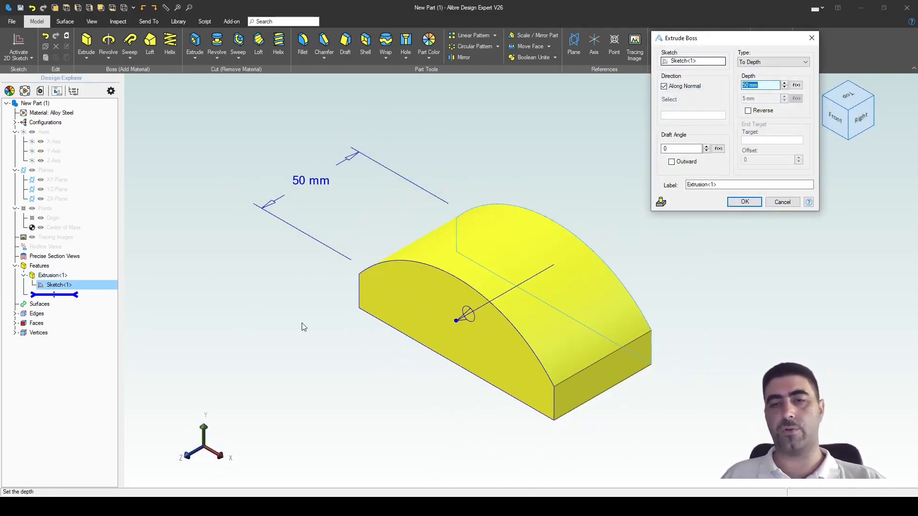
{"action": "scroll", "coordinate": [542, 220], "scroll_direction": "up", "scroll_amount": 2}
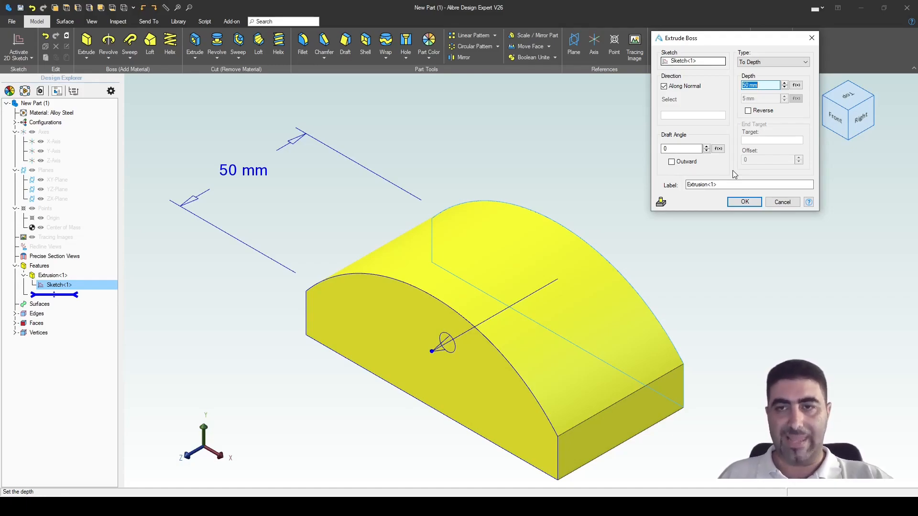
{"action": "left_click", "coordinate": [776, 62]}
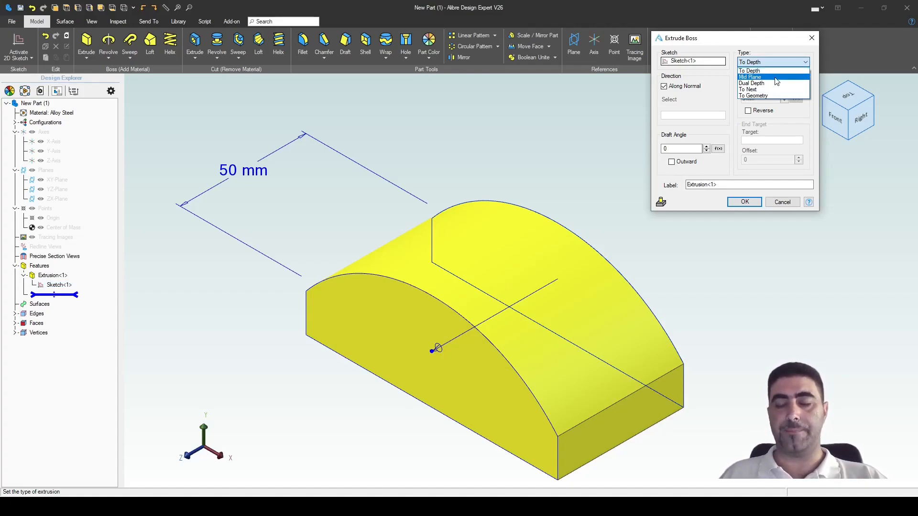
{"action": "left_click", "coordinate": [776, 77]}
{"action": "scroll", "coordinate": [316, 292], "scroll_direction": "down", "scroll_amount": 3}
{"action": "scroll", "coordinate": [545, 235], "scroll_direction": "up", "scroll_amount": 1}
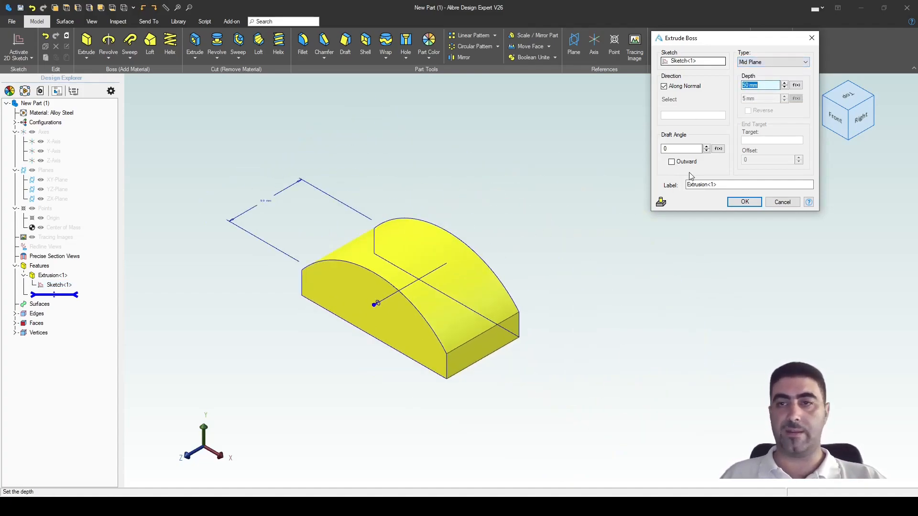
{"action": "scroll", "coordinate": [466, 279], "scroll_direction": "down", "scroll_amount": 1}
{"action": "scroll", "coordinate": [466, 279], "scroll_direction": "up", "scroll_amount": 1}
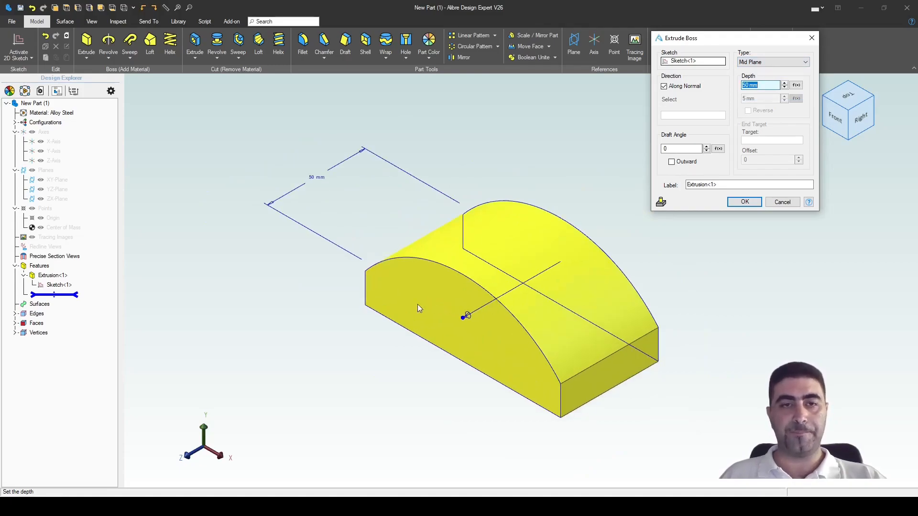
{"action": "scroll", "coordinate": [432, 304], "scroll_direction": "down", "scroll_amount": 1}
{"action": "scroll", "coordinate": [581, 357], "scroll_direction": "up", "scroll_amount": 1}
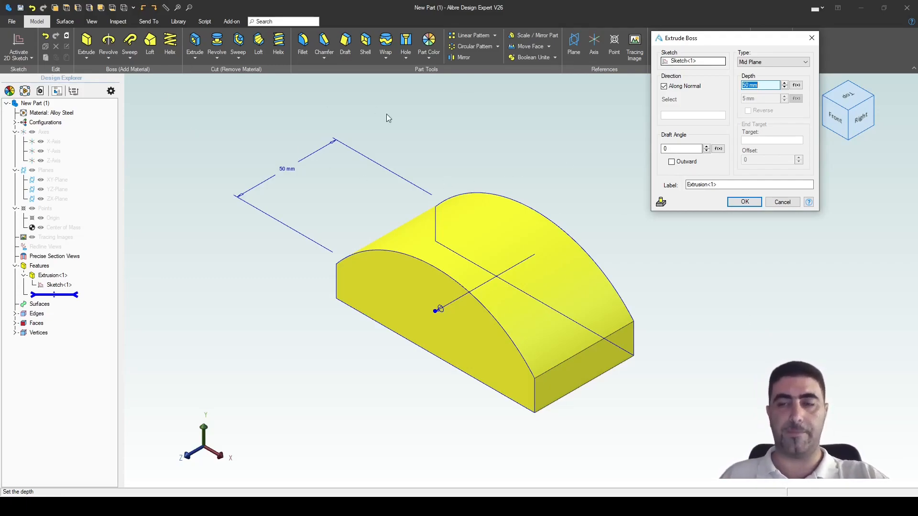
- Show the reference planes and check how the mid-plane extrusion sits relative to the XY-Plane
{"action": "left_click", "coordinate": [32, 171]}
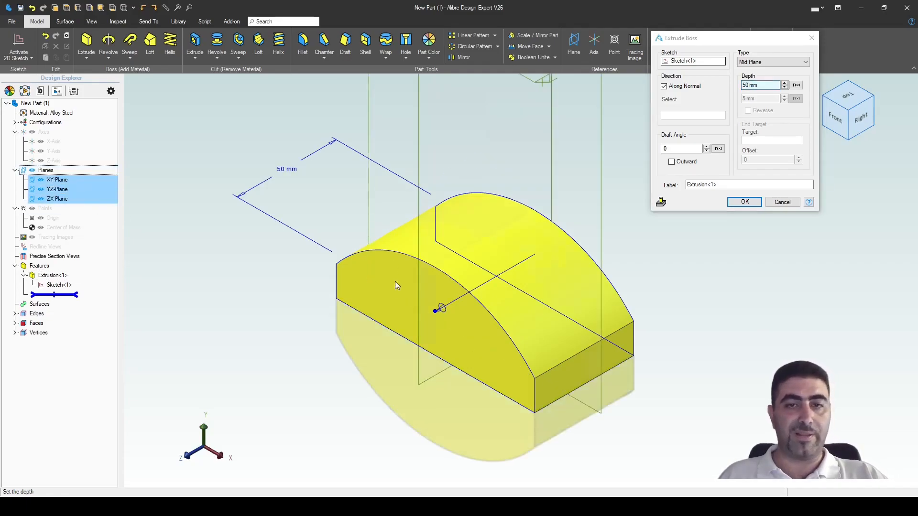
{"action": "scroll", "coordinate": [391, 267], "scroll_direction": "down", "scroll_amount": 3}
{"action": "mouse_move", "coordinate": [352, 328]}
{"action": "middle_mouse_down"}
{"action": "mouse_move", "coordinate": [355, 315]}
{"action": "mouse_move", "coordinate": [343, 315]}
{"action": "middle_mouse_up"}
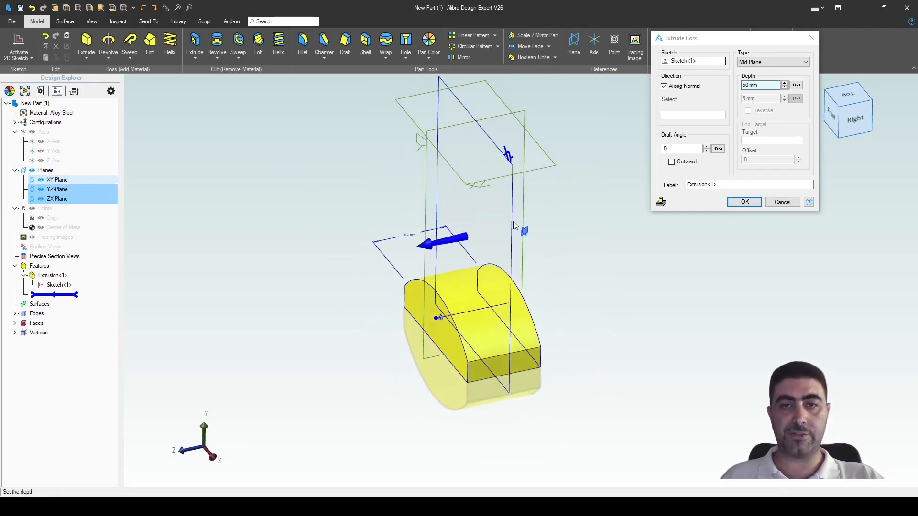
{"action": "mouse_move", "coordinate": [598, 269]}
{"action": "middle_mouse_down"}
{"action": "mouse_move", "coordinate": [587, 266]}
{"action": "mouse_move", "coordinate": [592, 251]}
{"action": "mouse_move", "coordinate": [596, 269]}
{"action": "mouse_move", "coordinate": [570, 268]}
{"action": "mouse_move", "coordinate": [589, 271]}
{"action": "middle_mouse_up"}
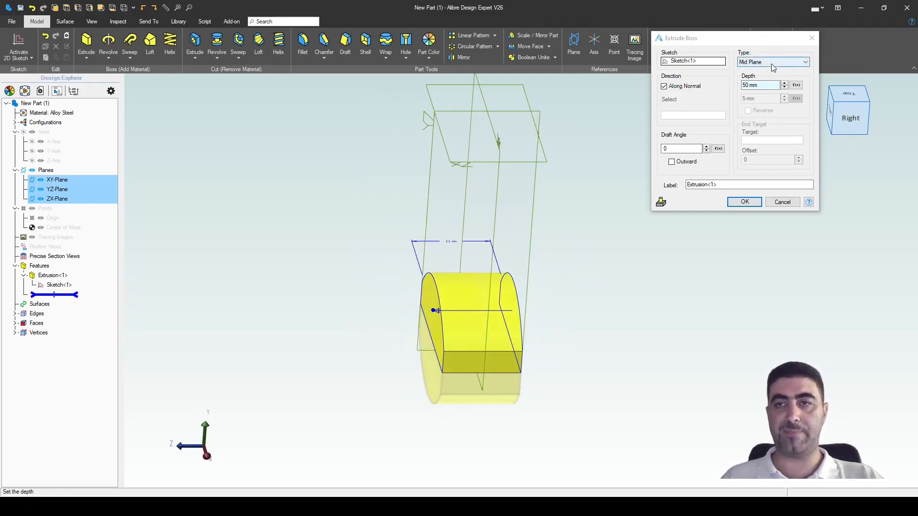
{"action": "middle_click_drag", "start_coordinate": [629, 213], "coordinate": [626, 248]}
{"action": "middle_click_drag", "start_coordinate": [566, 271], "coordinate": [561, 262]}
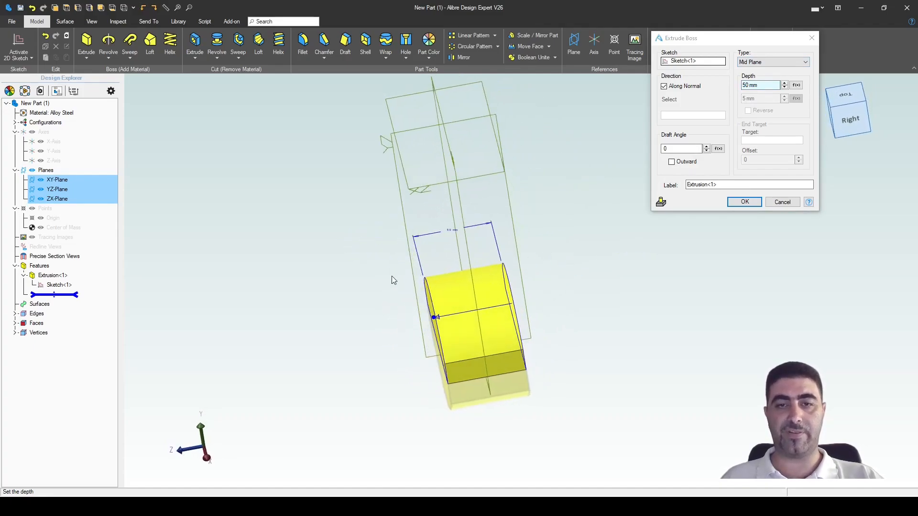
- Set the depth of the Mid Plane extrusion to 75 mm
{"action": "type", "text": "75"}
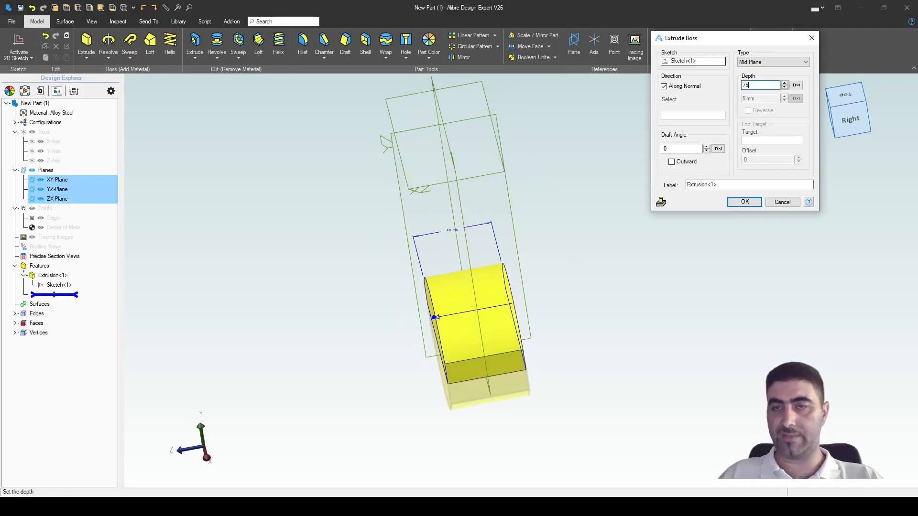
{"action": "left_click", "coordinate": [717, 184]}
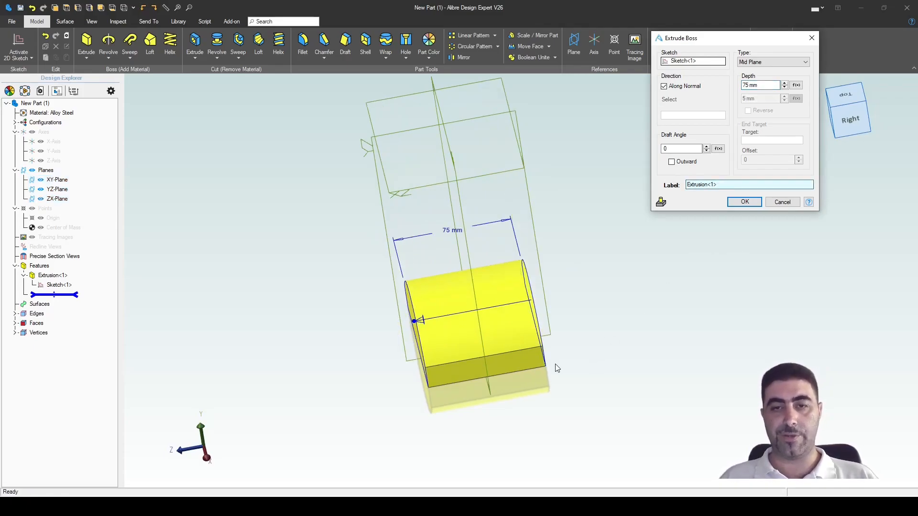
{"action": "mouse_move", "coordinate": [558, 360]}
{"action": "middle_mouse_down"}
{"action": "mouse_move", "coordinate": [572, 357]}
{"action": "mouse_move", "coordinate": [564, 360]}
{"action": "middle_mouse_up"}
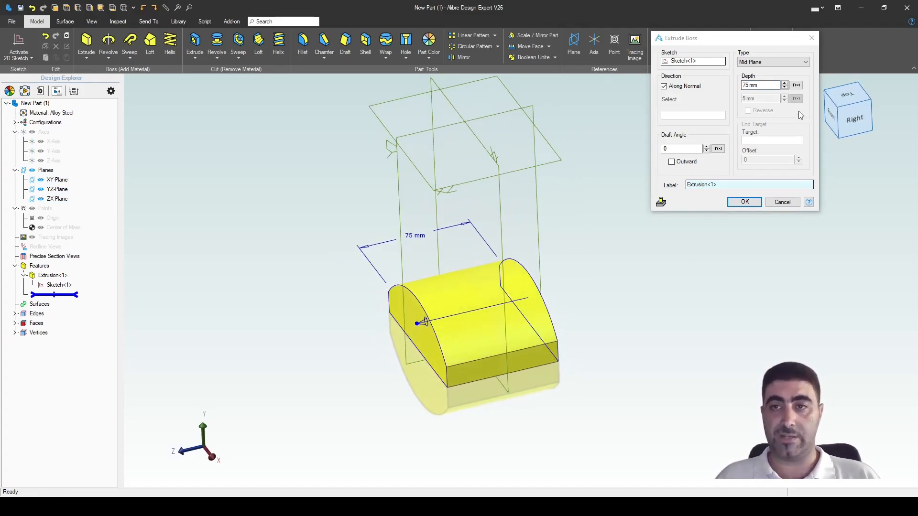
- Switch the extrusion to the To Depth type and try the reversed direction, restoring the original direction
{"action": "left_click", "coordinate": [768, 61]}
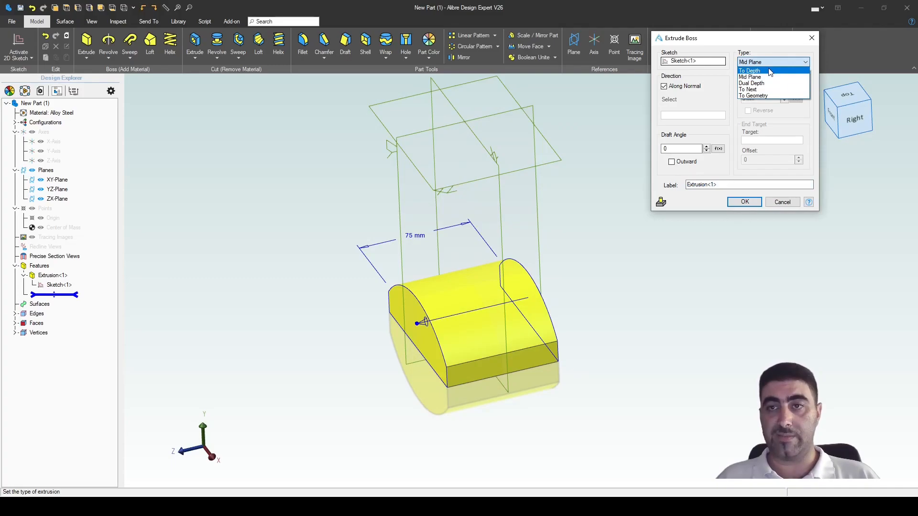
{"action": "left_click", "coordinate": [771, 71]}
{"action": "middle_click_drag", "start_coordinate": [546, 346], "coordinate": [538, 337]}
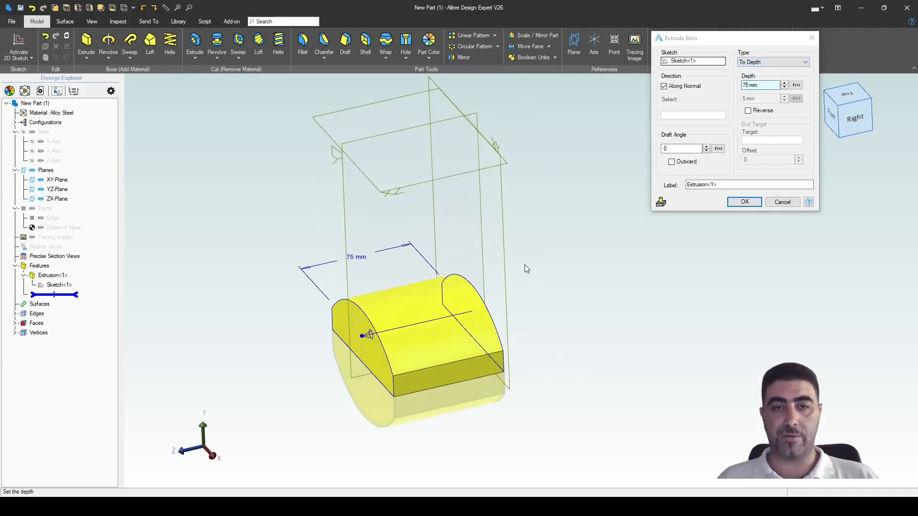
{"action": "left_click", "coordinate": [759, 112]}
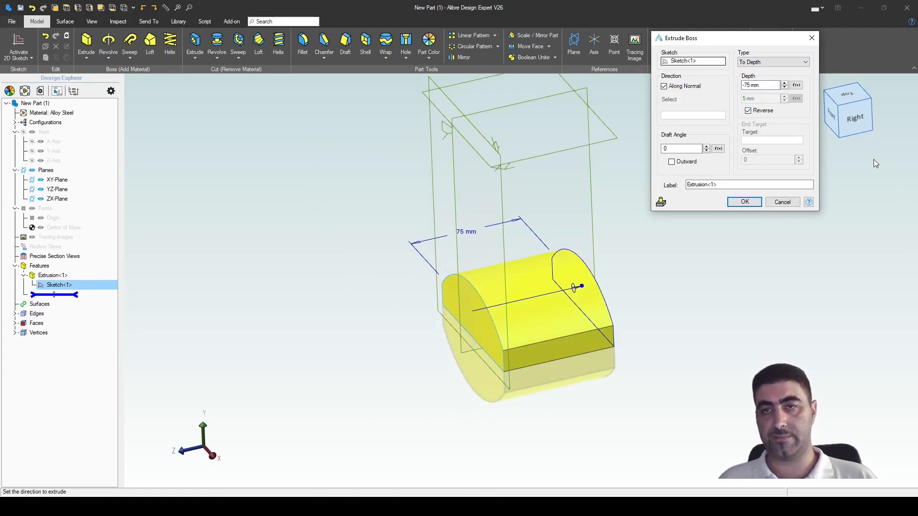
{"action": "left_click", "coordinate": [750, 111]}
- Switch the extrusion type back to Mid Plane to compare it against the XY-Plane
{"action": "left_click", "coordinate": [773, 61]}
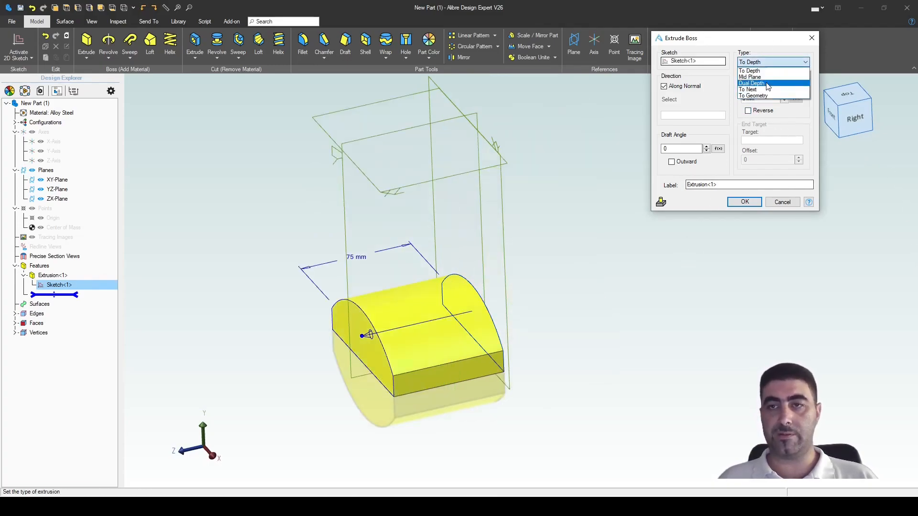
{"action": "left_click", "coordinate": [750, 76]}
{"action": "mouse_move", "coordinate": [621, 283]}
{"action": "middle_mouse_down"}
{"action": "mouse_move", "coordinate": [596, 276]}
{"action": "mouse_move", "coordinate": [613, 280]}
{"action": "middle_mouse_up"}
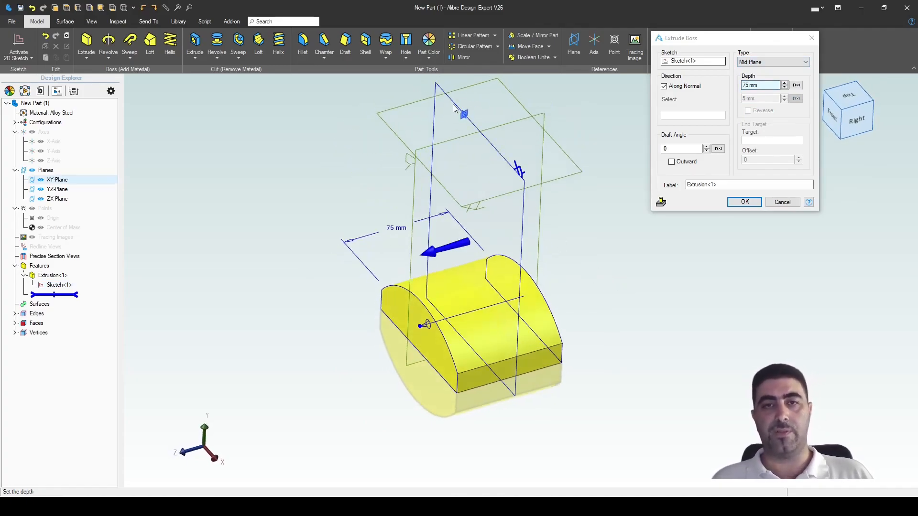
- Change the extrusion to the Dual Depth type with a depth of 35 mm and a reverse depth of 15 mm
{"action": "left_click", "coordinate": [773, 61]}
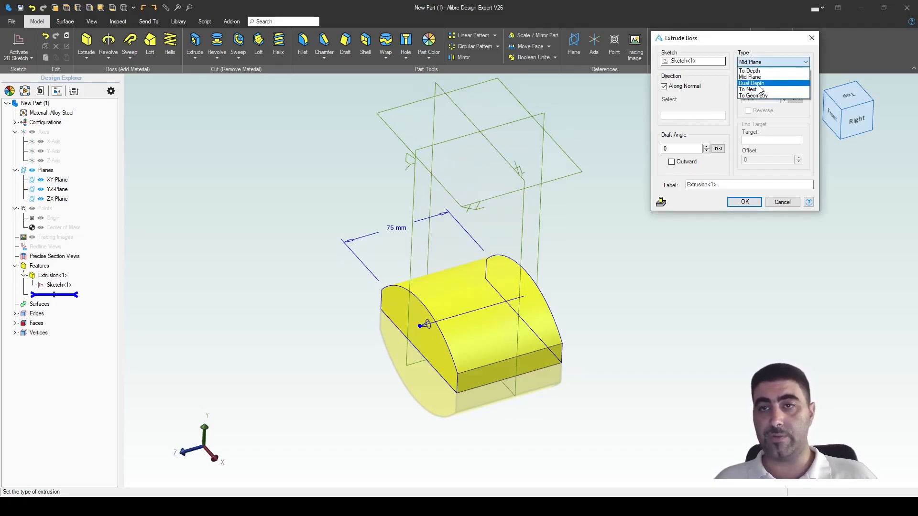
{"action": "left_click", "coordinate": [759, 84]}
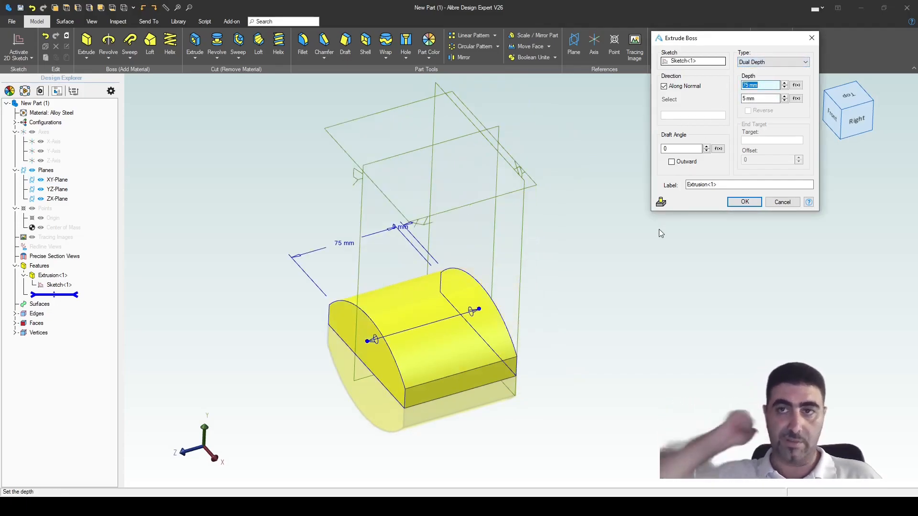
{"action": "mouse_move", "coordinate": [622, 255]}
{"action": "middle_mouse_down"}
{"action": "mouse_move", "coordinate": [595, 250]}
{"action": "mouse_move", "coordinate": [604, 254]}
{"action": "middle_mouse_up"}
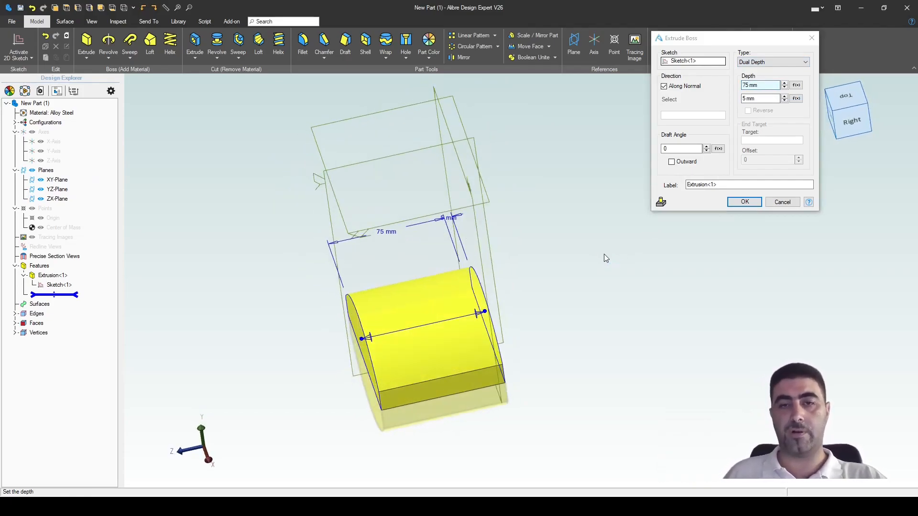
{"action": "triple_click", "coordinate": [757, 85]}
{"action": "type", "text": "35"}
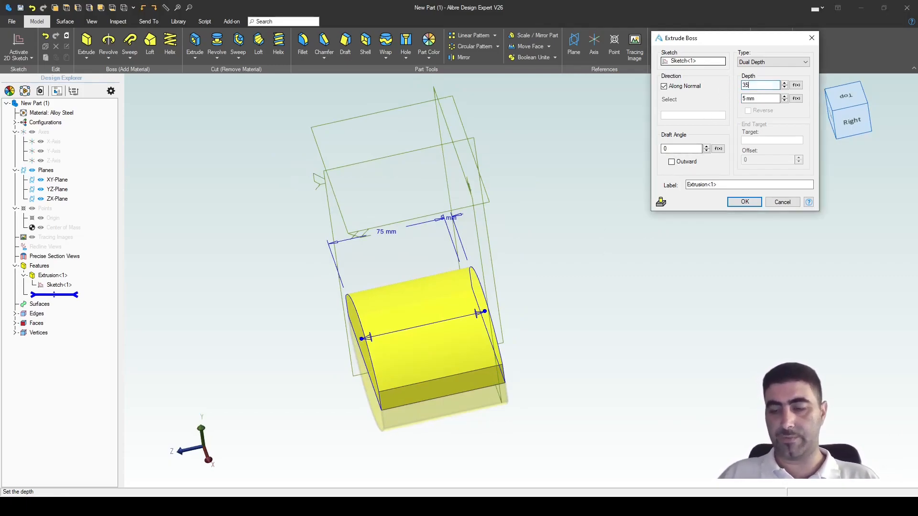
{"action": "key", "text": "Tab"}
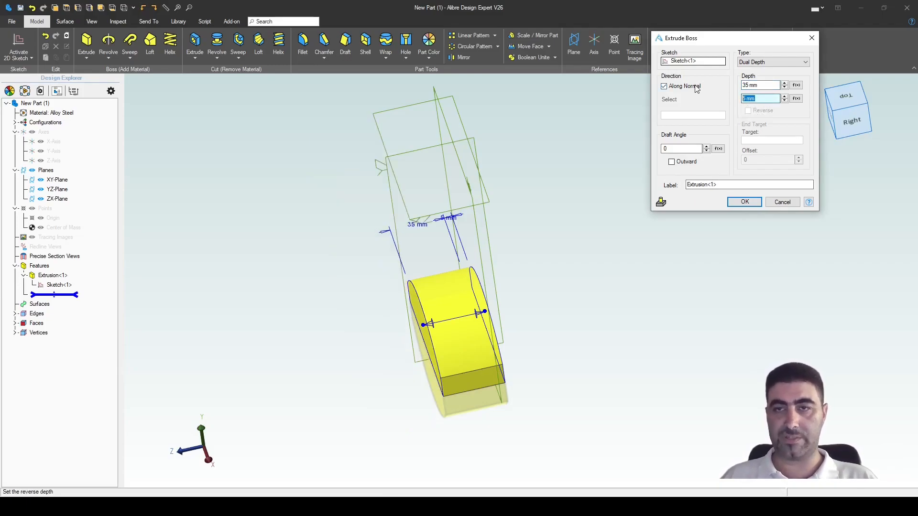
{"action": "type", "text": "15"}
{"action": "key", "text": "Tab"}
{"action": "key", "text": "Tab"}
{"action": "key", "text": "Tab"}
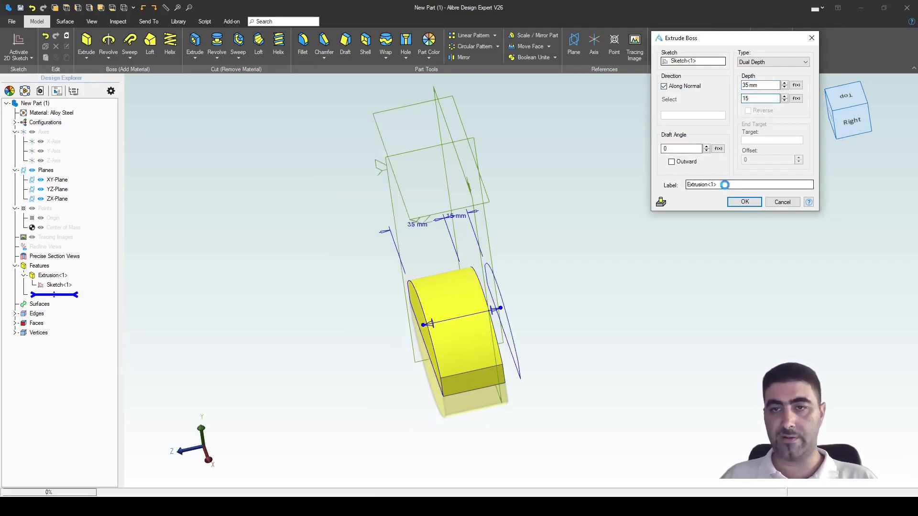
- Try the To Geometry type for the arc-topped extrusion and cancel the extrusion edit
{"action": "mouse_move", "coordinate": [564, 254]}
{"action": "right_mouse_down"}
{"action": "mouse_move", "coordinate": [558, 262]}
{"action": "mouse_move", "coordinate": [574, 263]}
{"action": "right_mouse_up"}
{"action": "scroll", "coordinate": [422, 343], "scroll_direction": "up", "scroll_amount": 4}
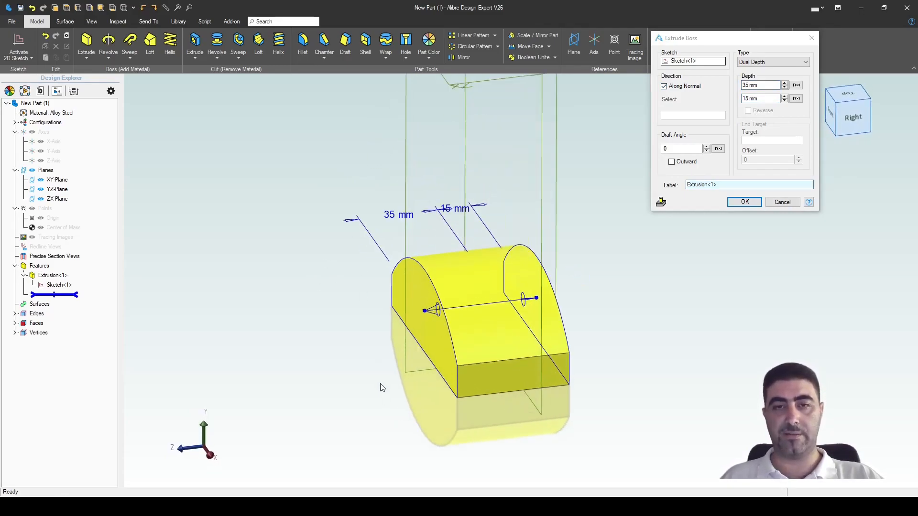
{"action": "scroll", "coordinate": [392, 404], "scroll_direction": "down", "scroll_amount": 2}
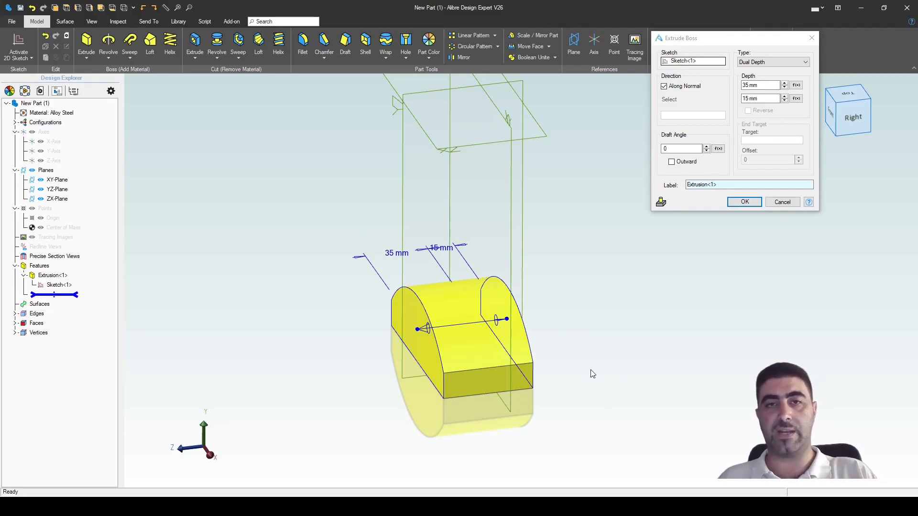
{"action": "middle_click_drag", "start_coordinate": [592, 342], "coordinate": [588, 372]}
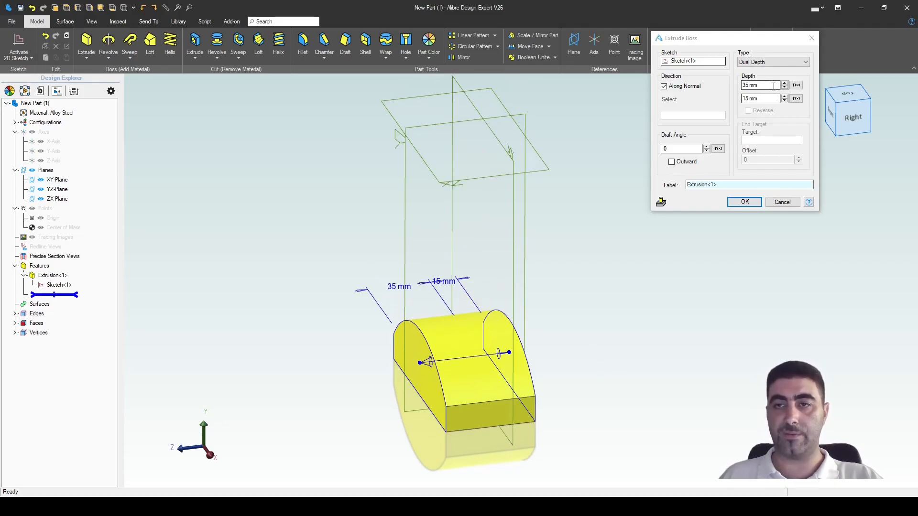
{"action": "left_click", "coordinate": [760, 64]}
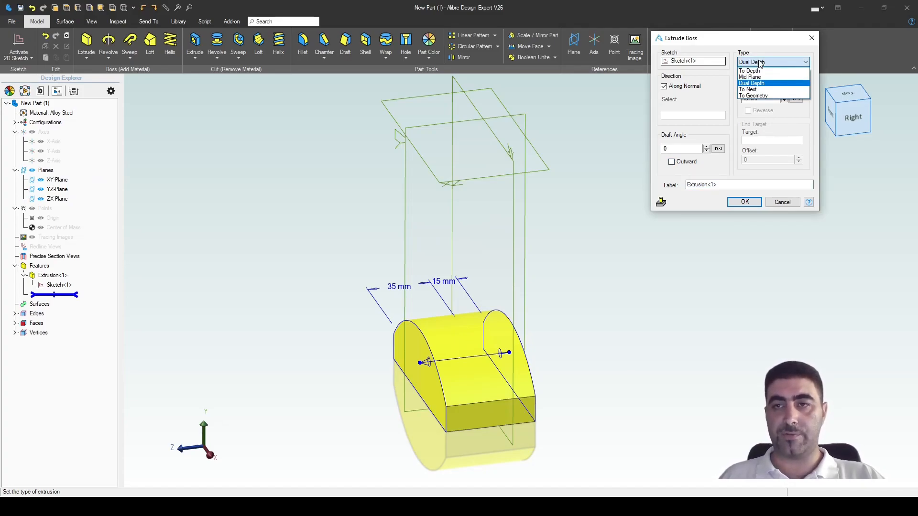
{"action": "left_click", "coordinate": [767, 97]}
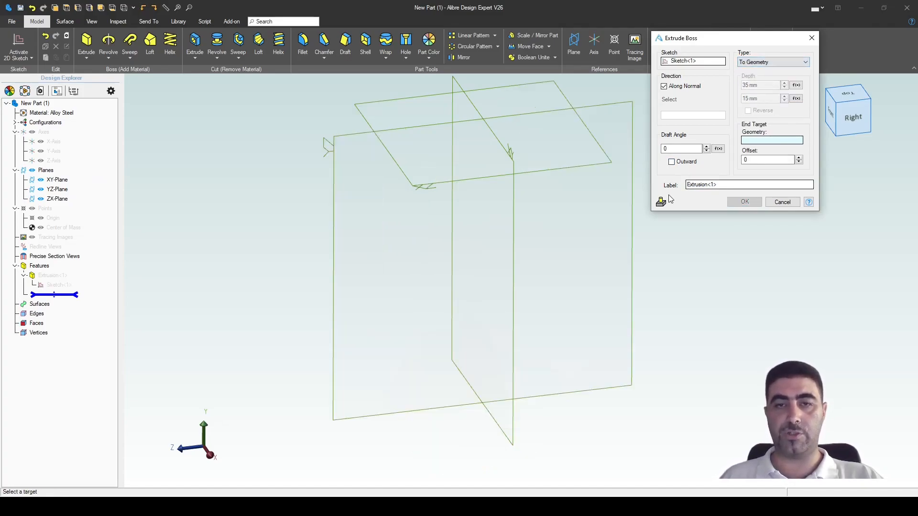
{"action": "left_click", "coordinate": [774, 60]}
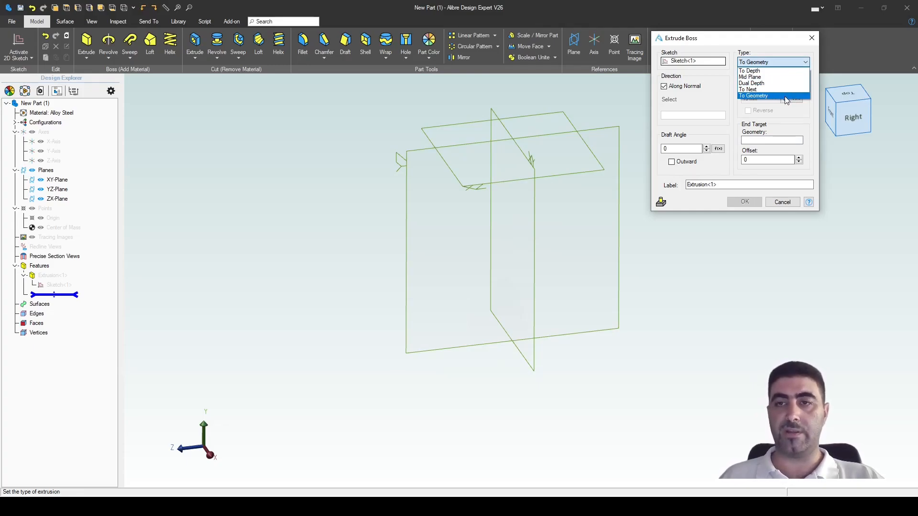
{"action": "left_click", "coordinate": [784, 96]}
{"action": "key", "text": "Escape"}
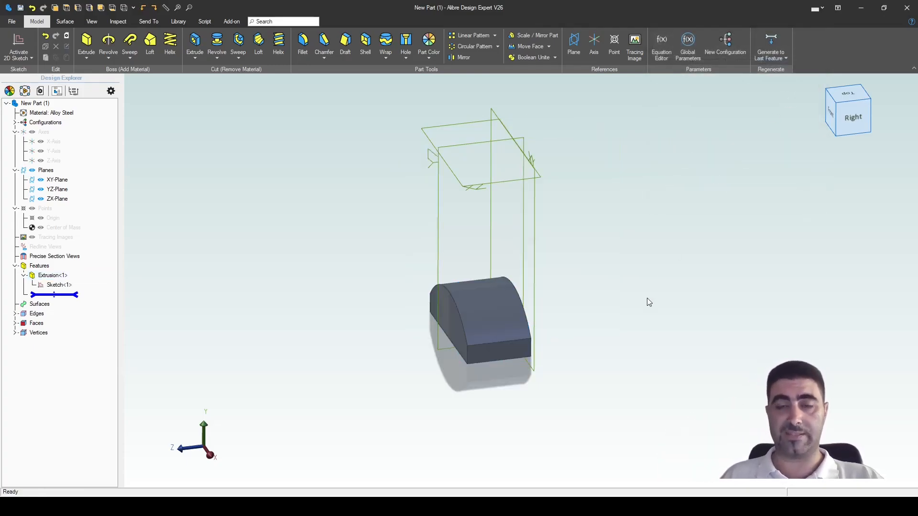
- Start a new 2D sketch on the ZX-Plane
{"action": "mouse_move", "coordinate": [648, 302]}
{"action": "middle_mouse_down"}
{"action": "mouse_move", "coordinate": [616, 241]}
{"action": "mouse_move", "coordinate": [611, 200]}
{"action": "mouse_move", "coordinate": [608, 219]}
{"action": "mouse_move", "coordinate": [505, 226]}
{"action": "middle_mouse_up"}
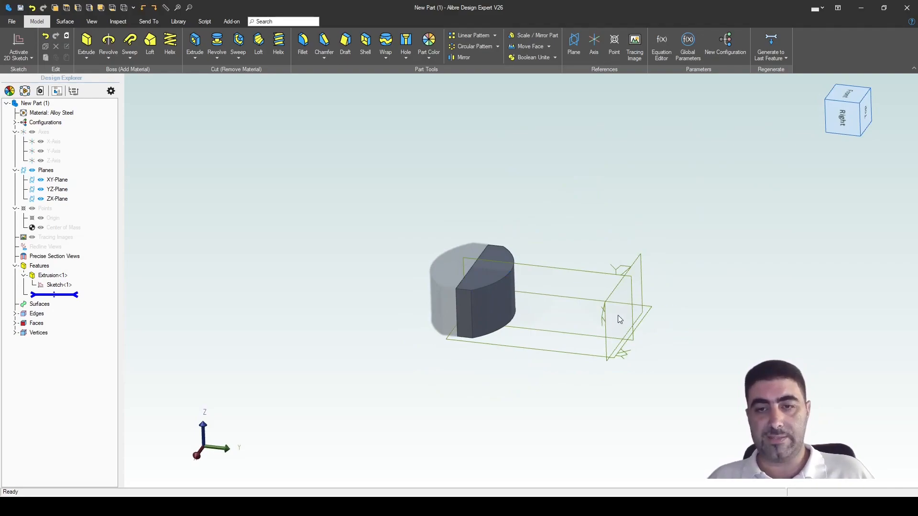
{"action": "left_click", "coordinate": [604, 316]}
{"action": "middle_click_drag", "start_coordinate": [590, 254], "coordinate": [628, 258]}
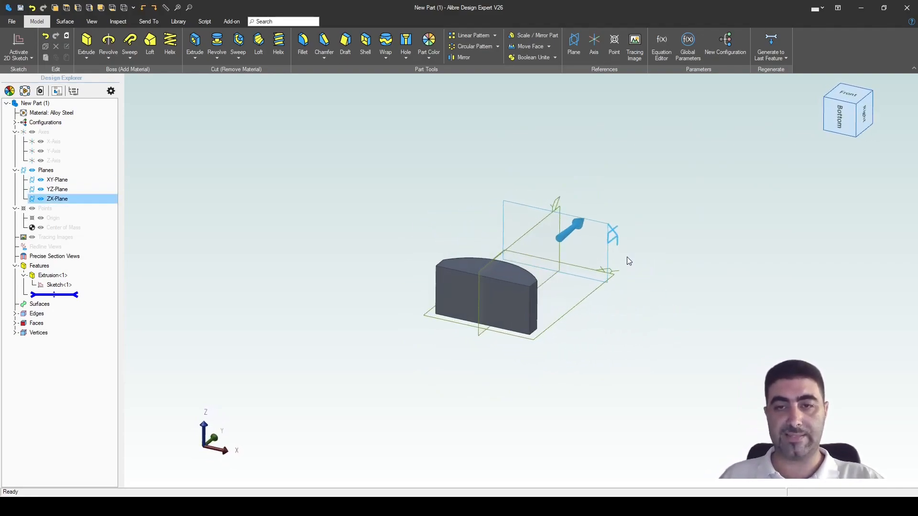
{"action": "left_click", "coordinate": [19, 44]}
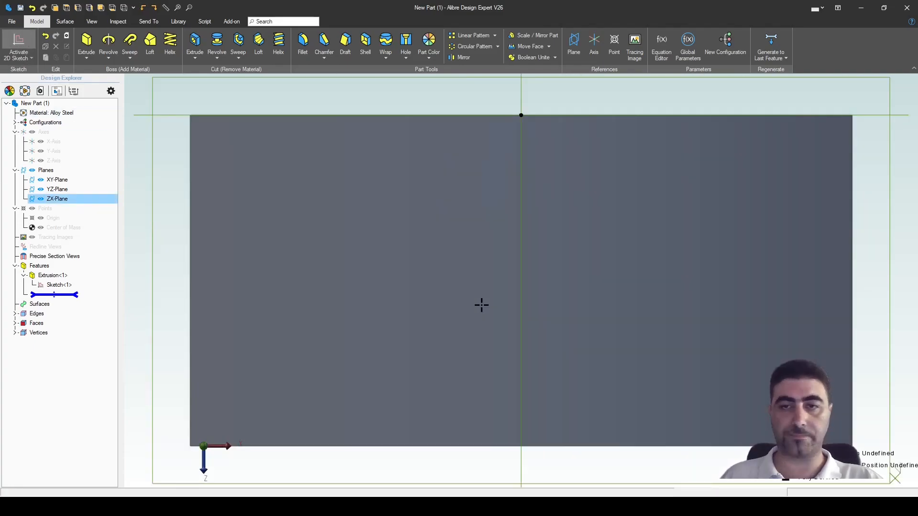
{"action": "scroll", "coordinate": [533, 316], "scroll_direction": "down", "scroll_amount": 3}
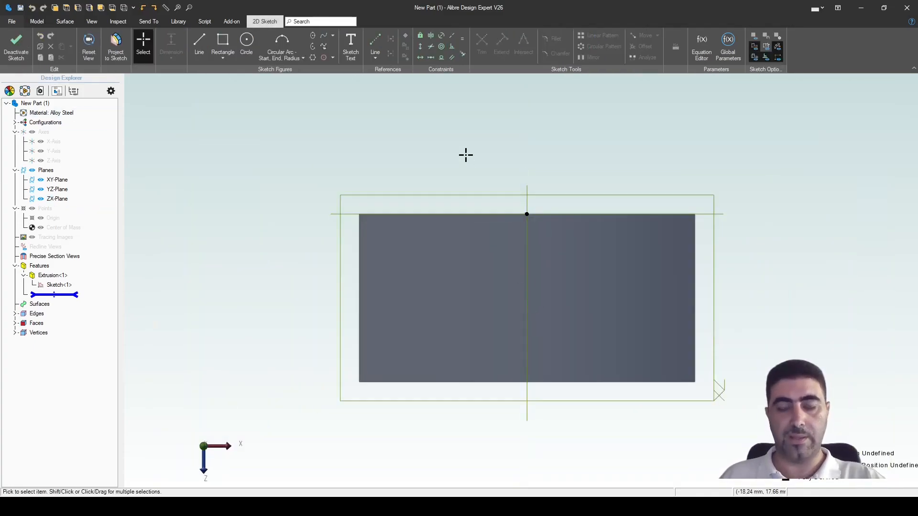
- Sketch a closed triangle from three lines, outside the outline of the existing body
{"action": "left_click", "coordinate": [199, 43]}
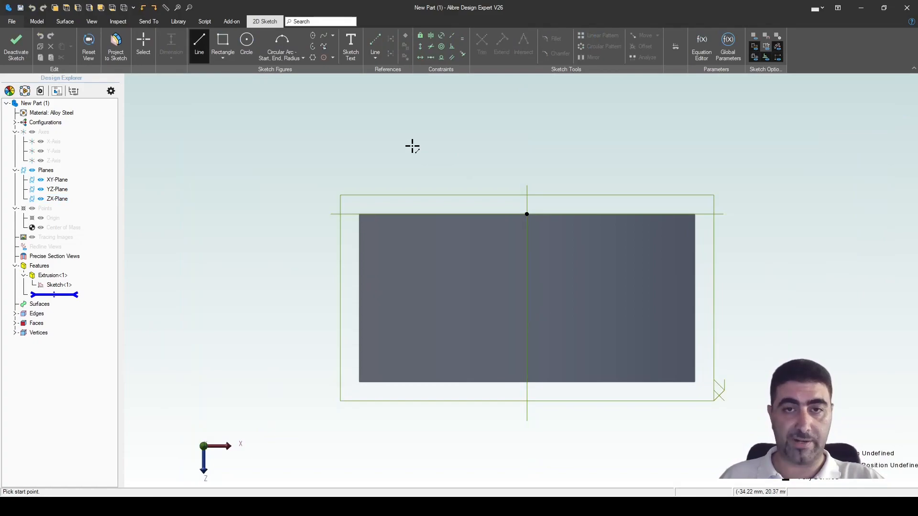
{"action": "scroll", "coordinate": [657, 270], "scroll_direction": "down", "scroll_amount": 1}
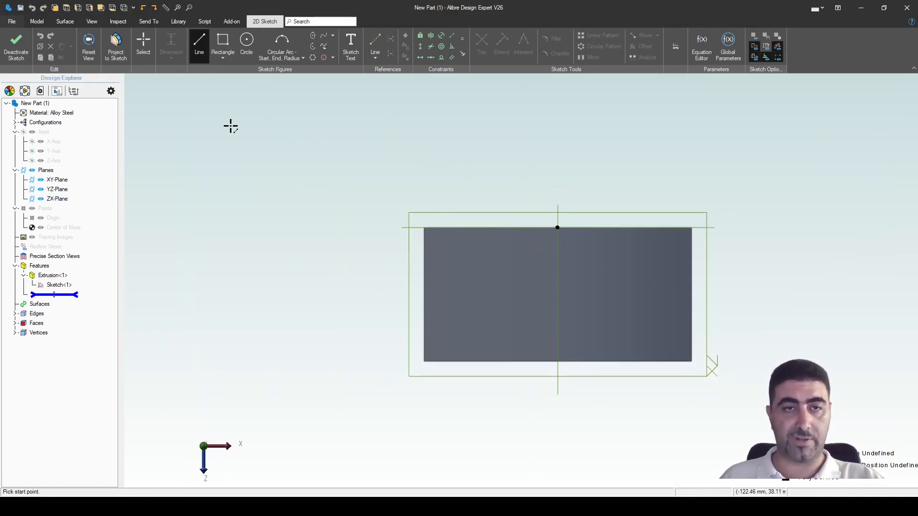
{"action": "left_click", "coordinate": [218, 135]}
{"action": "left_click", "coordinate": [280, 291]}
{"action": "left_click", "coordinate": [296, 160]}
{"action": "left_click", "coordinate": [218, 134]}
{"action": "key", "text": "Escape"}
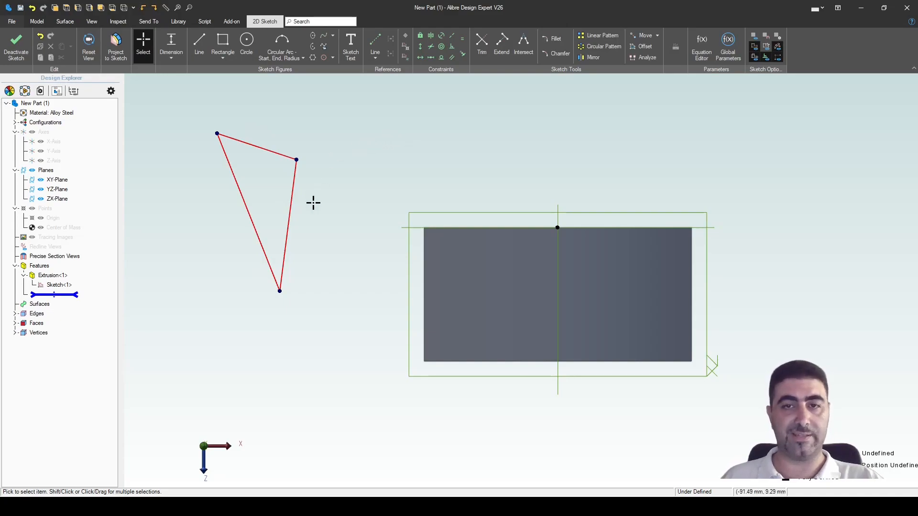
- Constrain the triangle's upper edge horizontal and place its midpoint on the origin
{"action": "left_click", "coordinate": [261, 150]}
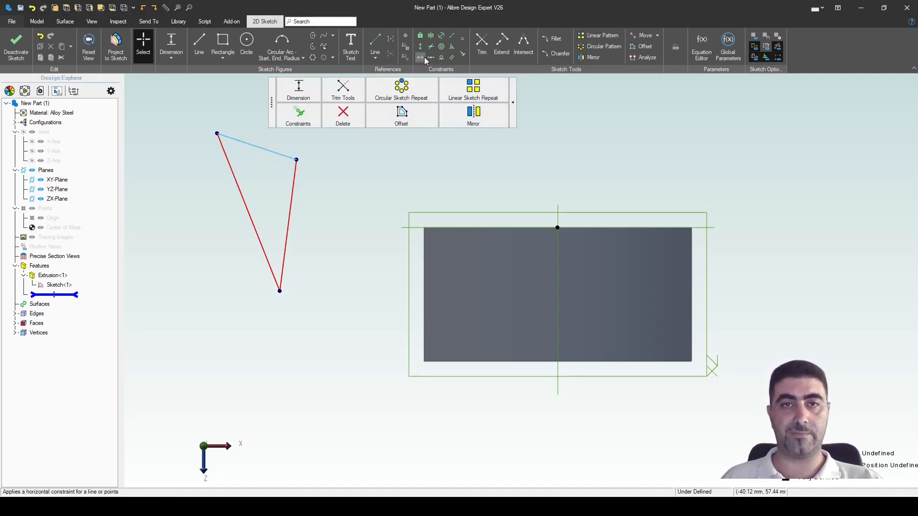
{"action": "left_click", "coordinate": [421, 57]}
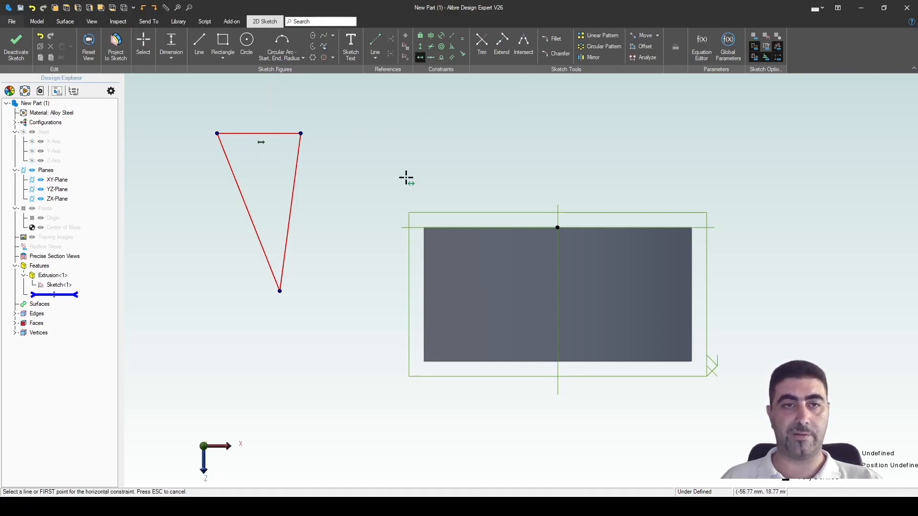
{"action": "left_click", "coordinate": [430, 57]}
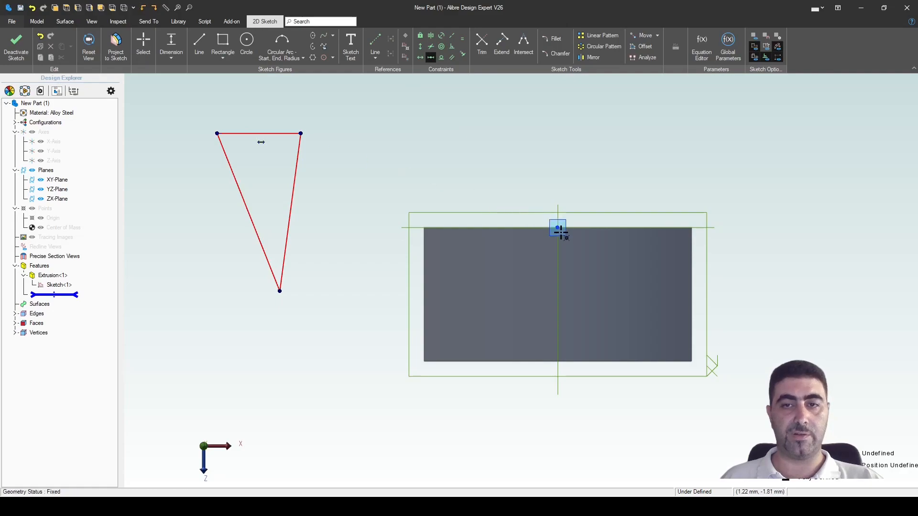
{"action": "left_click", "coordinate": [538, 227]}
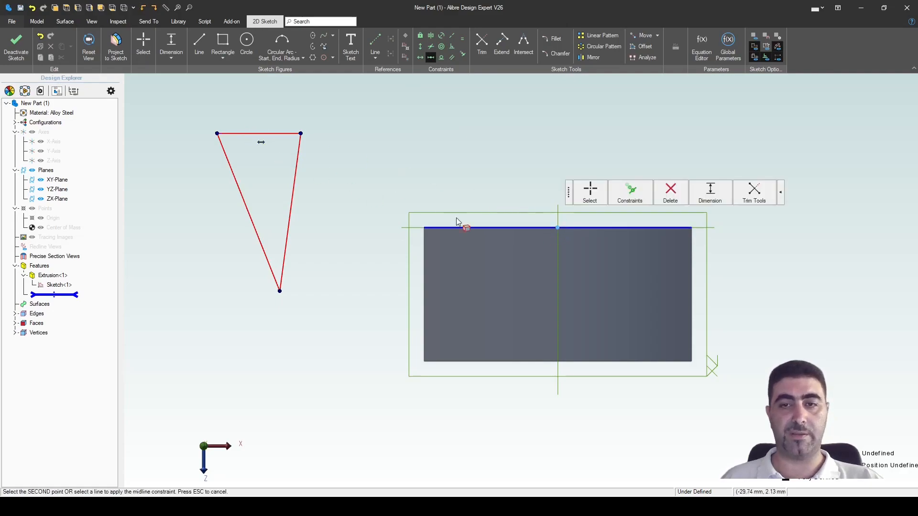
{"action": "left_click", "coordinate": [258, 134]}
{"action": "key", "text": "Escape"}
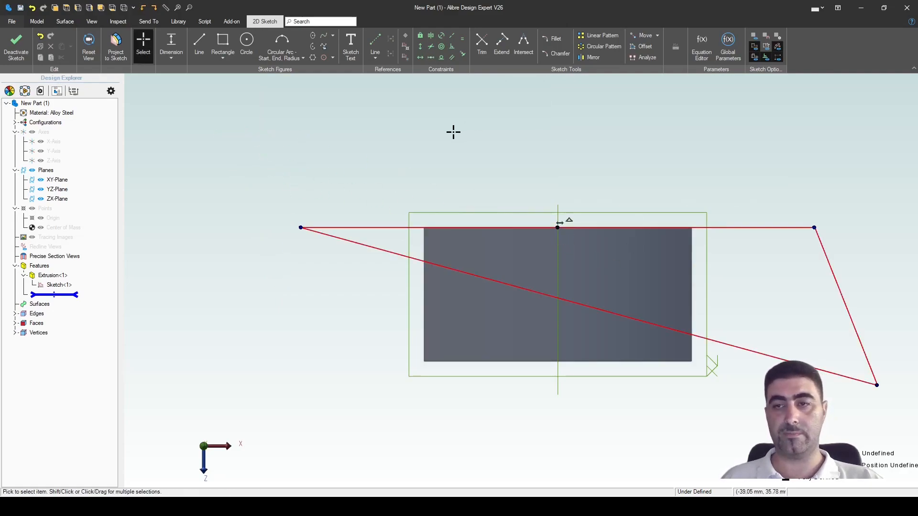
- Move the triangle's free vertex below the body and constrain its two slanted sides to equal length
{"action": "scroll", "coordinate": [455, 131], "scroll_direction": "down", "scroll_amount": 3}
{"action": "left_click_drag", "start_coordinate": [712, 300], "coordinate": [522, 362]}
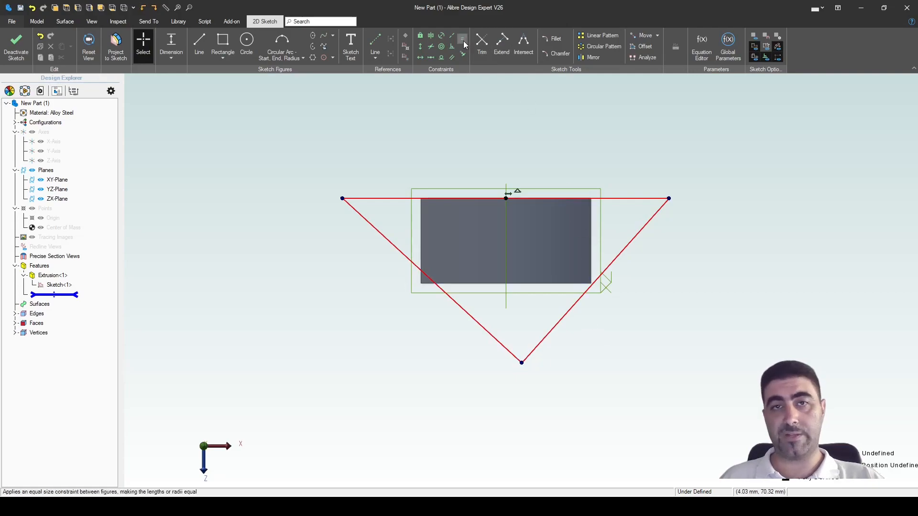
{"action": "left_click", "coordinate": [482, 48]}
{"action": "left_click", "coordinate": [553, 329]}
{"action": "left_click", "coordinate": [486, 330]}
{"action": "key", "text": "Escape"}
- Narrow the triangle, dimension the angle between its slanted sides as 35°, and place the label outside the triangle
{"action": "left_click_drag", "start_coordinate": [343, 198], "coordinate": [455, 357]}
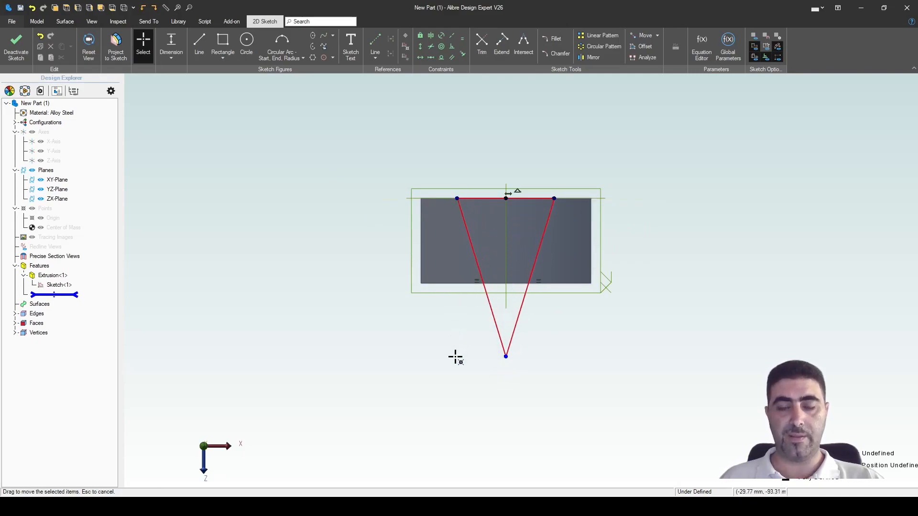
{"action": "scroll", "coordinate": [536, 328], "scroll_direction": "up", "scroll_amount": 2}
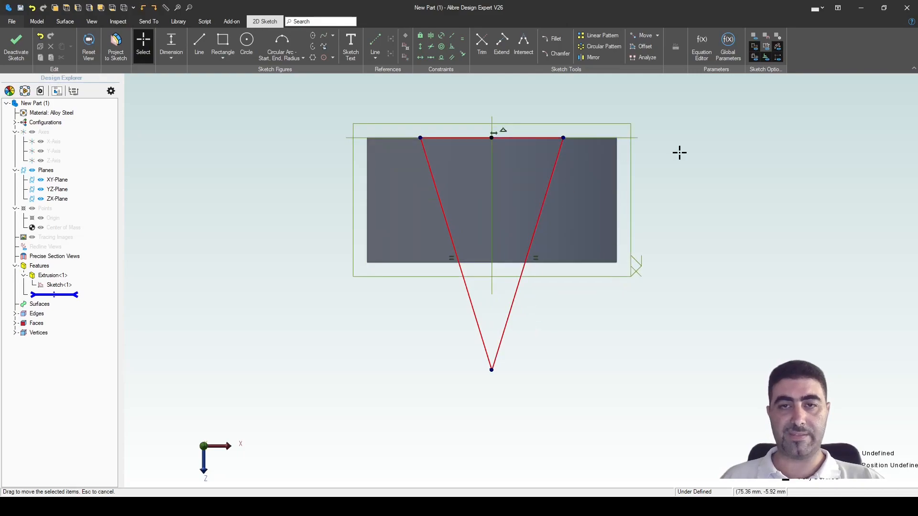
{"action": "middle_click_drag", "start_coordinate": [679, 151], "coordinate": [681, 199]}
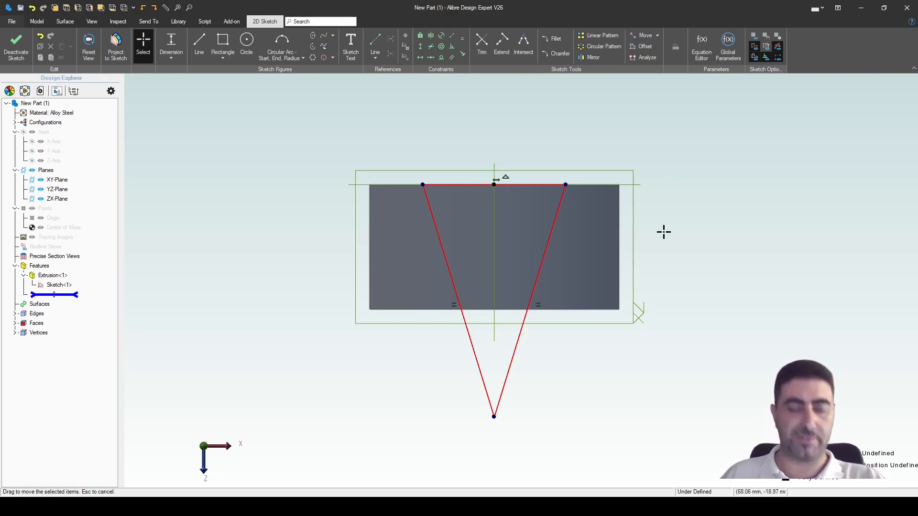
{"action": "left_click", "coordinate": [479, 378]}
{"action": "left_click", "coordinate": [510, 363]}
{"action": "left_click", "coordinate": [491, 353]}
{"action": "type", "text": "35"}
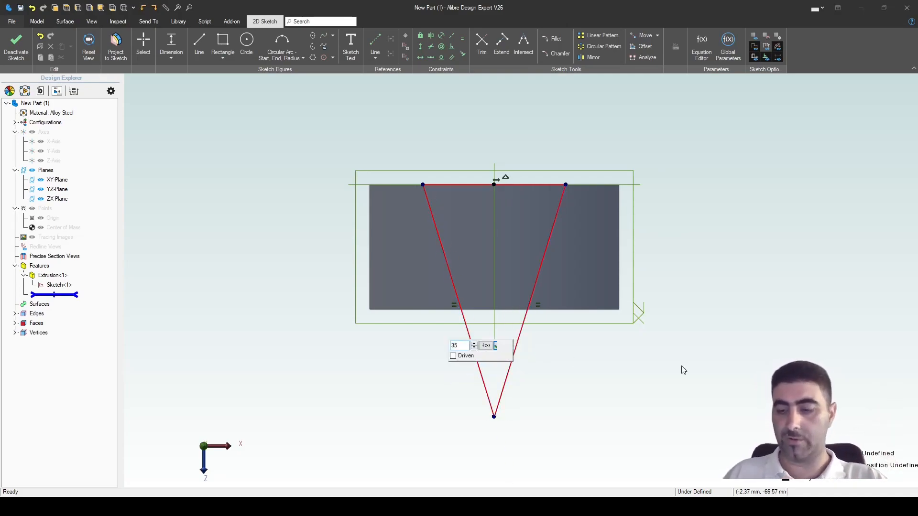
{"action": "key", "text": "Return"}
{"action": "key", "text": "Escape"}
{"action": "left_click_drag", "start_coordinate": [486, 351], "coordinate": [558, 370]}
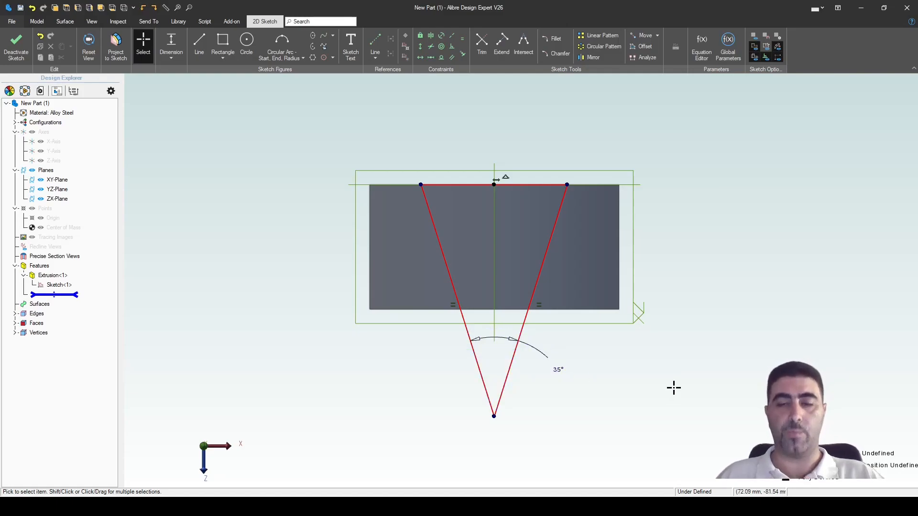
{"action": "key", "text": "d"}
{"action": "left_click", "coordinate": [538, 273]}
{"action": "left_click", "coordinate": [494, 416]}
{"action": "left_click", "coordinate": [579, 423]}
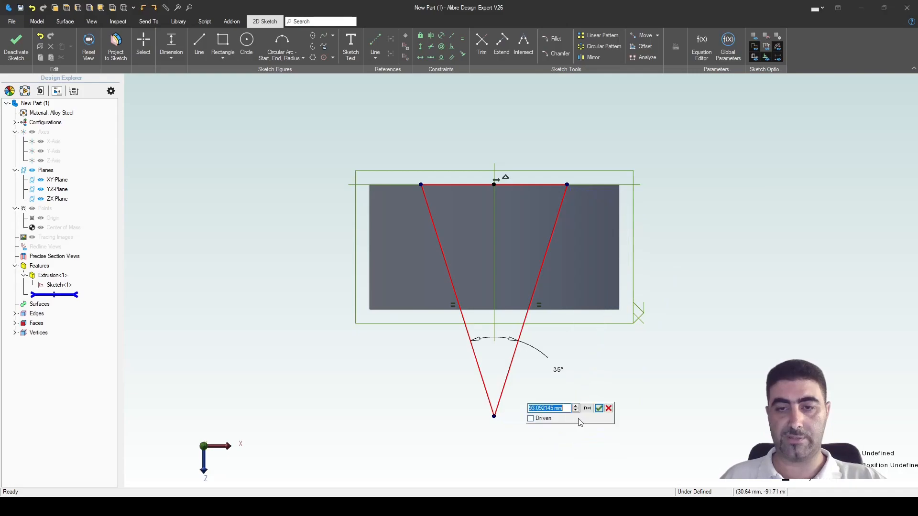
{"action": "key", "text": "Escape"}
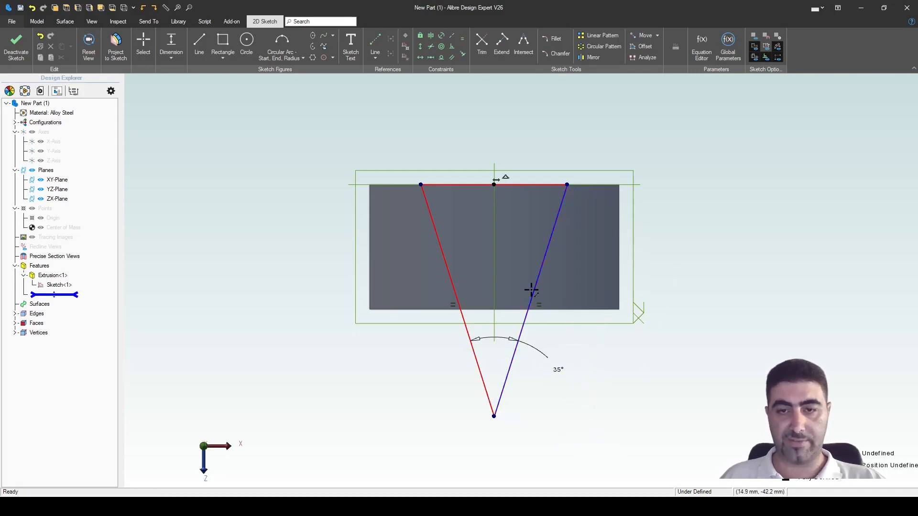
- Dimension the triangle's right slanted side as 40 mm and move the label clear of the body
{"action": "left_click", "coordinate": [567, 328]}
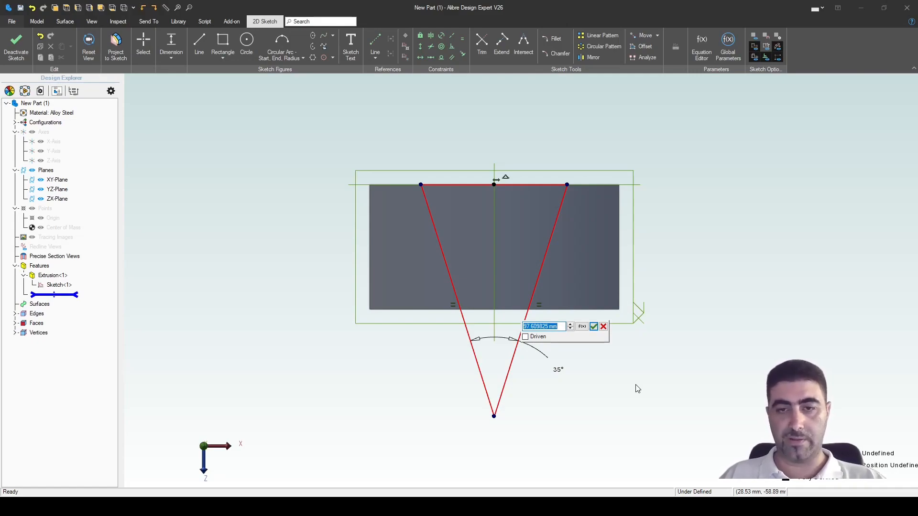
{"action": "type", "text": "40"}
{"action": "key", "text": "Return"}
{"action": "key", "text": "Escape"}
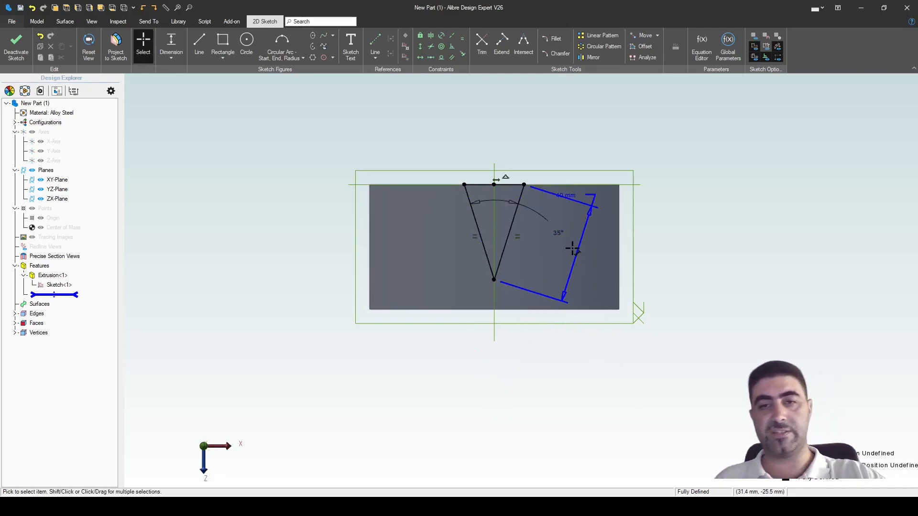
{"action": "left_click_drag", "start_coordinate": [577, 192], "coordinate": [598, 155]}
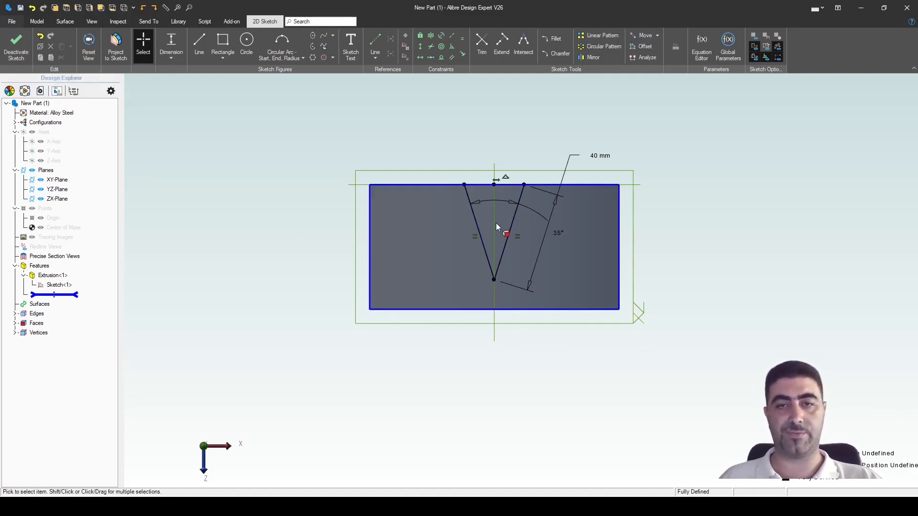
- Finish the triangle sketch and start a boss extrusion of it
{"action": "left_click", "coordinate": [16, 45]}
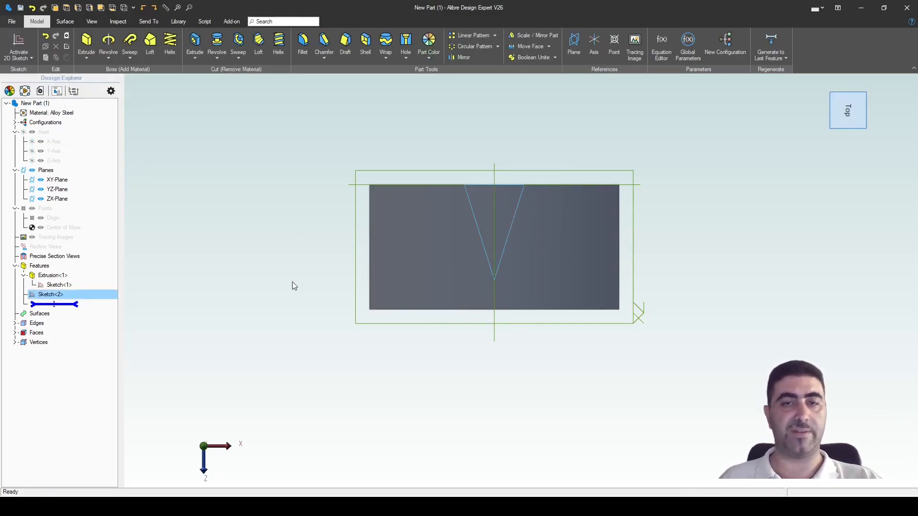
{"action": "middle_click_drag", "start_coordinate": [494, 356], "coordinate": [449, 300]}
{"action": "middle_click_drag", "start_coordinate": [449, 300], "coordinate": [483, 316]}
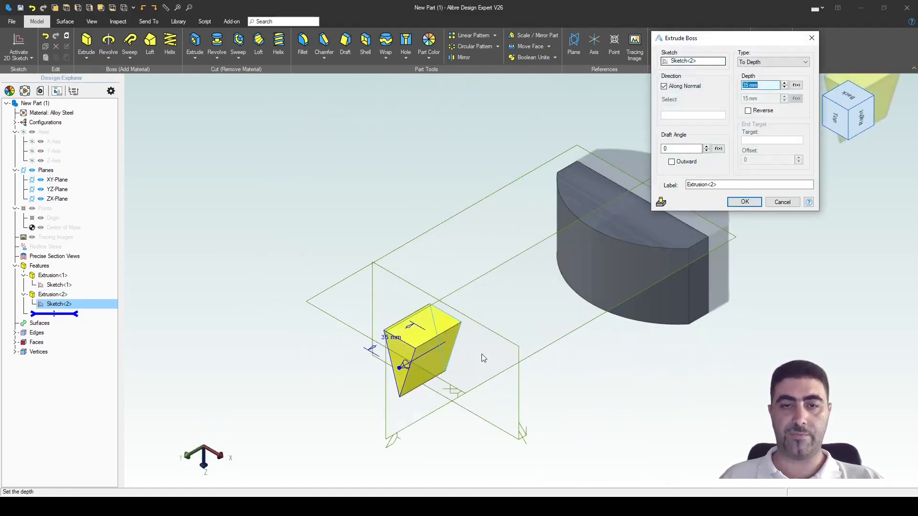
{"action": "middle_click_drag", "start_coordinate": [482, 358], "coordinate": [557, 325]}
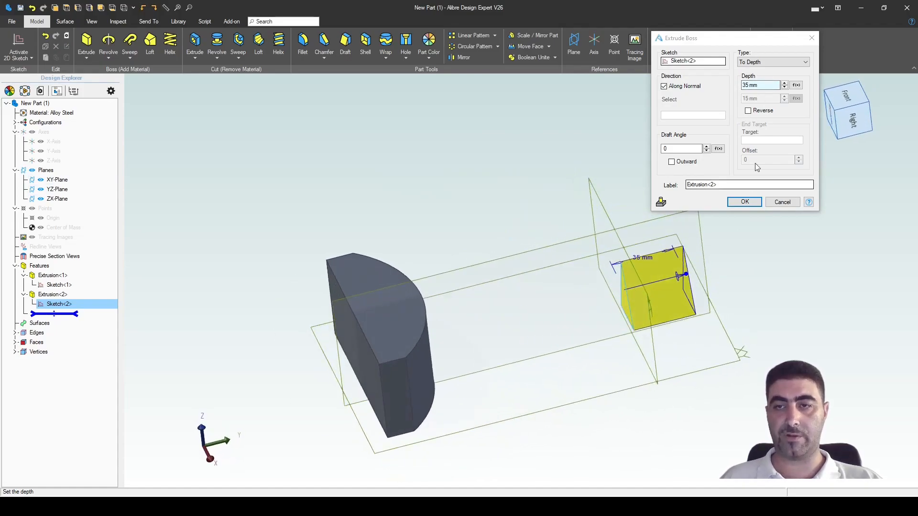
- Reverse the triangle's extrusion toward the arc-topped body and stretch its depth to about 112.3 mm
{"action": "left_click", "coordinate": [748, 110]}
{"action": "middle_click_drag", "start_coordinate": [722, 342], "coordinate": [712, 320]}
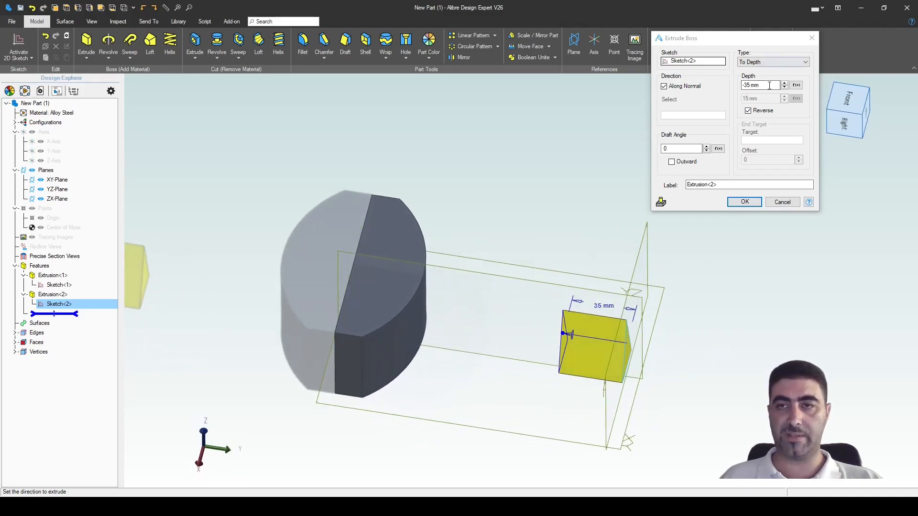
{"action": "left_click_drag", "start_coordinate": [567, 334], "coordinate": [426, 339]}
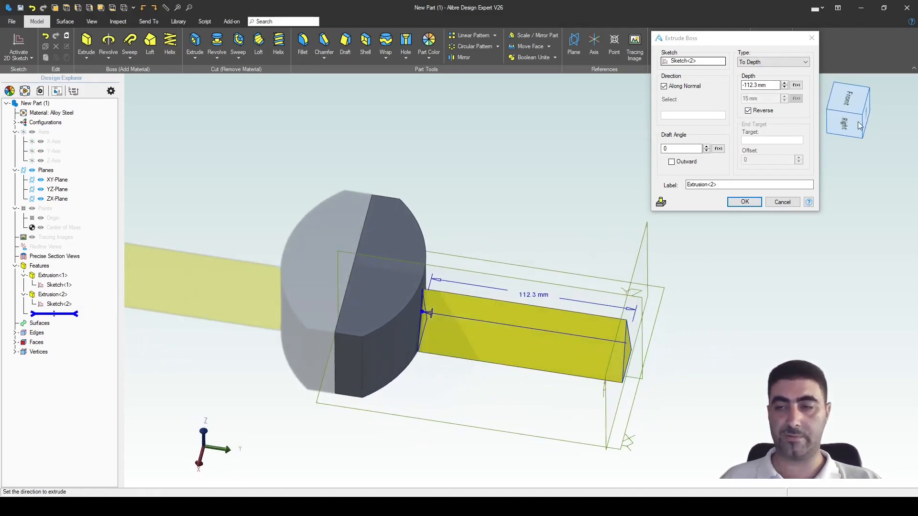
- Set the triangle extrusion's depth to -112 mm
{"action": "scroll", "coordinate": [433, 361], "scroll_direction": "up", "scroll_amount": 5}
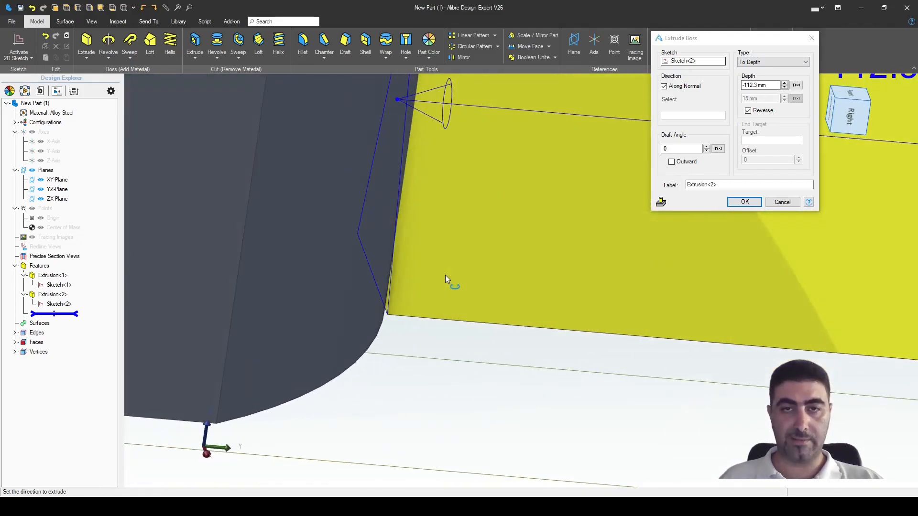
{"action": "left_click", "coordinate": [758, 84]}
{"action": "key", "text": "BackSpace"}
{"action": "key", "text": "BackSpace"}
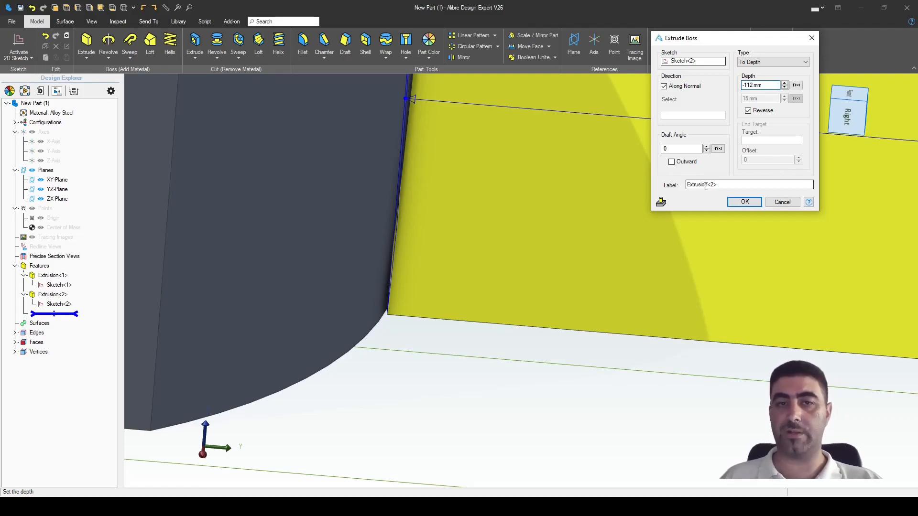
- Examine up close, from an angle and from the front, how the triangle extrusion's end meets the arc-topped body
{"action": "scroll", "coordinate": [554, 402], "scroll_direction": "down", "scroll_amount": 3}
{"action": "scroll", "coordinate": [553, 402], "scroll_direction": "up", "scroll_amount": 6}
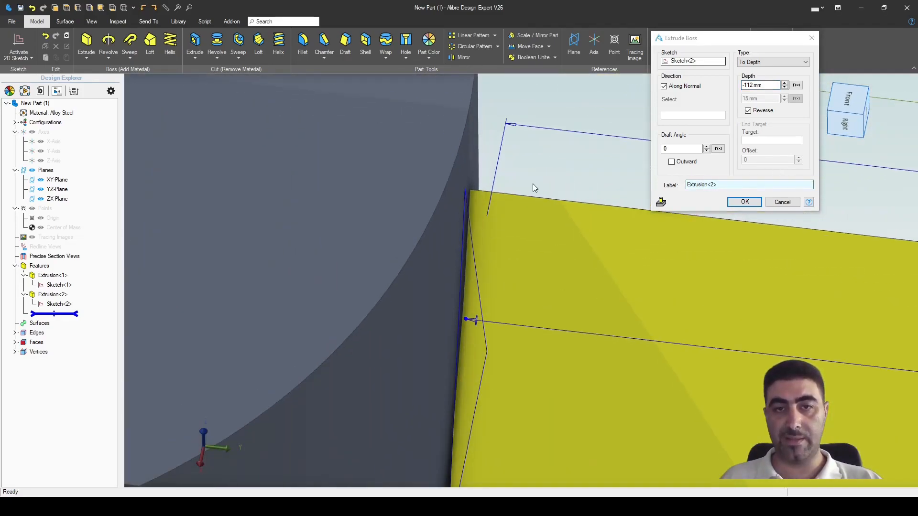
{"action": "scroll", "coordinate": [467, 190], "scroll_direction": "up", "scroll_amount": 2}
{"action": "middle_click_drag", "start_coordinate": [466, 190], "coordinate": [509, 174]}
{"action": "scroll", "coordinate": [574, 266], "scroll_direction": "down", "scroll_amount": 3}
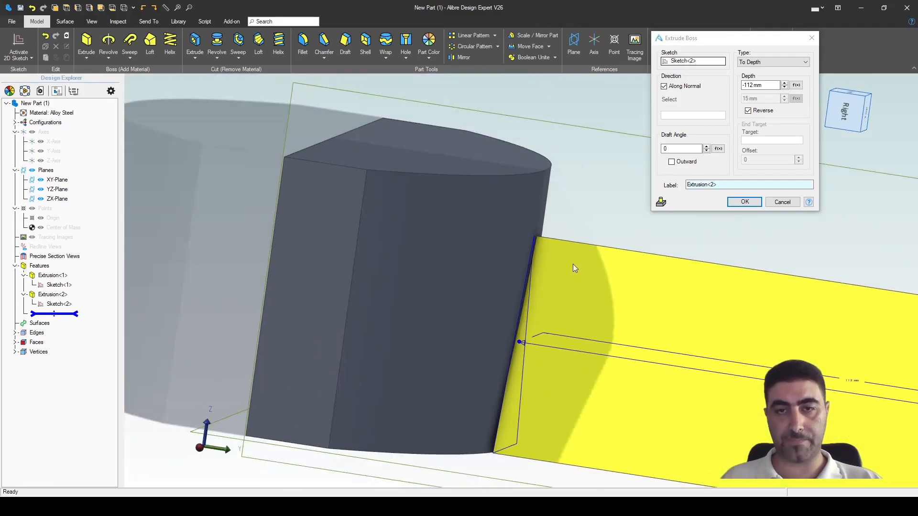
{"action": "left_click", "coordinate": [850, 93]}
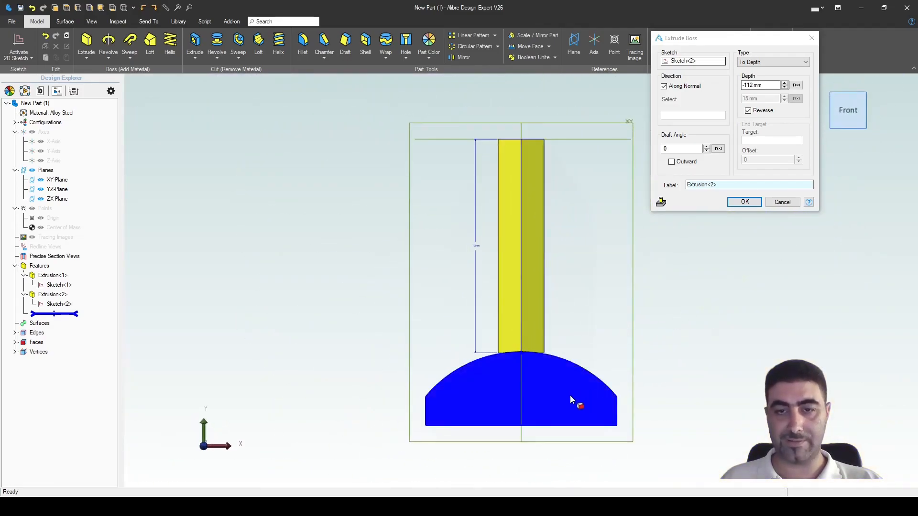
{"action": "scroll", "coordinate": [571, 395], "scroll_direction": "up", "scroll_amount": 4}
{"action": "scroll", "coordinate": [617, 279], "scroll_direction": "up", "scroll_amount": 2}
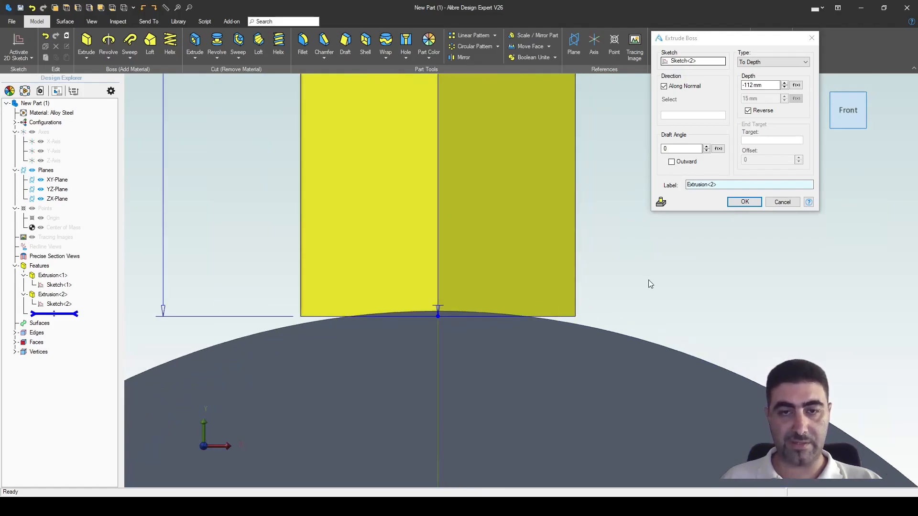
{"action": "scroll", "coordinate": [655, 288], "scroll_direction": "down", "scroll_amount": 2}
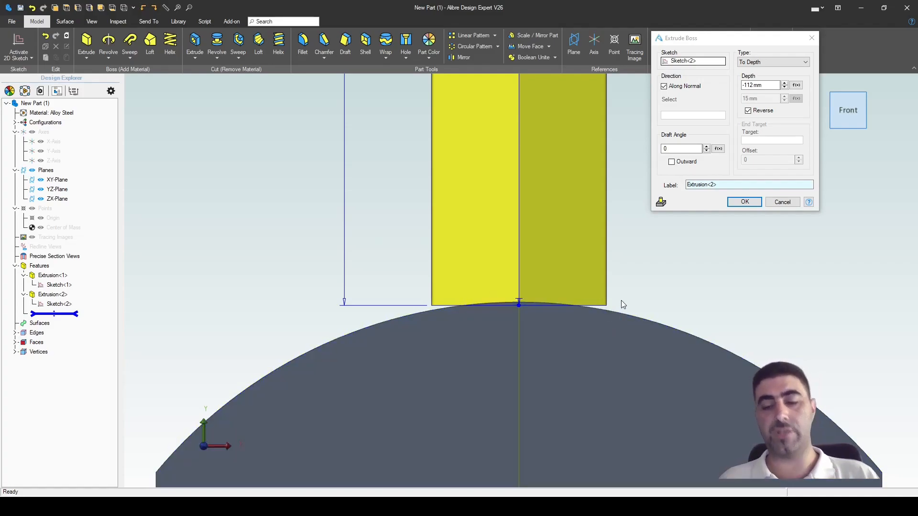
- Accept the triangle's extrusion and inspect where its flat end touches the body's curved face
{"action": "left_click", "coordinate": [741, 202]}
{"action": "scroll", "coordinate": [449, 179], "scroll_direction": "down", "scroll_amount": 3}
{"action": "middle_click_drag", "start_coordinate": [450, 177], "coordinate": [603, 300]}
{"action": "scroll", "coordinate": [550, 297], "scroll_direction": "up", "scroll_amount": 5}
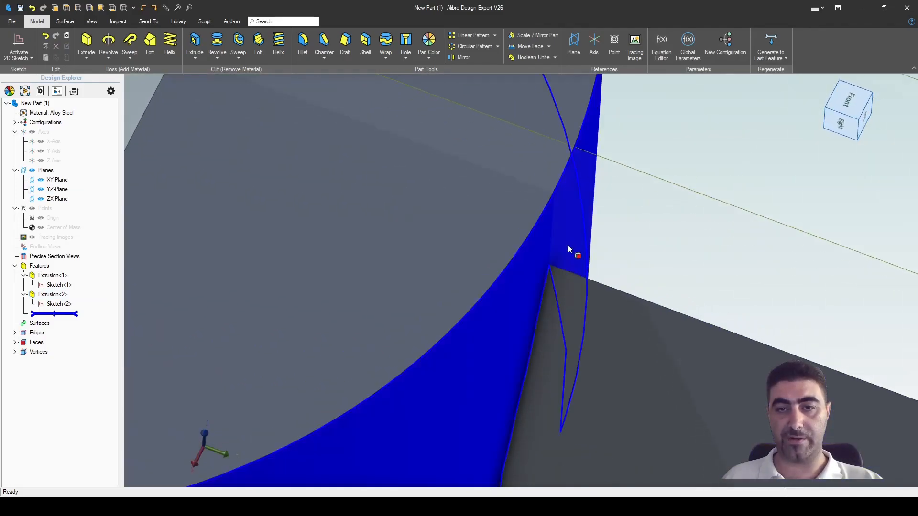
{"action": "scroll", "coordinate": [555, 268], "scroll_direction": "down", "scroll_amount": 2}
{"action": "scroll", "coordinate": [588, 220], "scroll_direction": "down", "scroll_amount": 2}
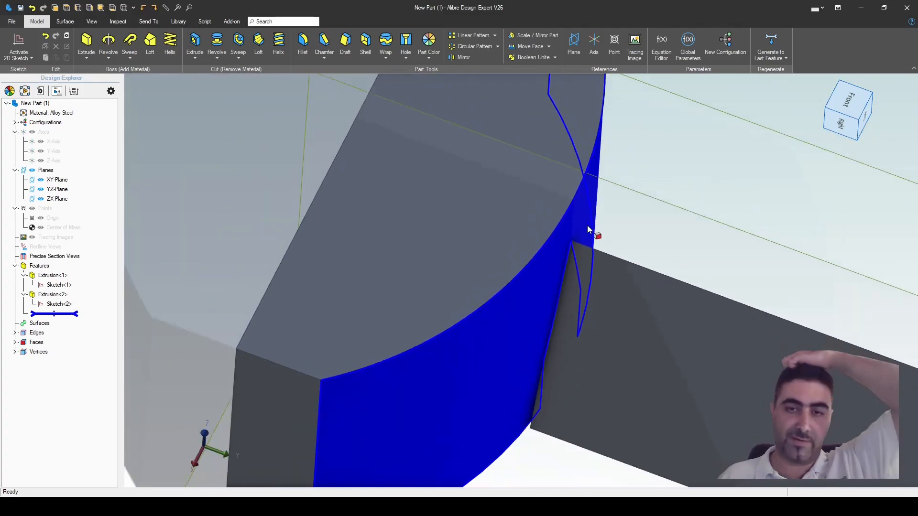
{"action": "scroll", "coordinate": [587, 229], "scroll_direction": "down", "scroll_amount": 4}
{"action": "middle_click_drag", "start_coordinate": [469, 161], "coordinate": [549, 361]}
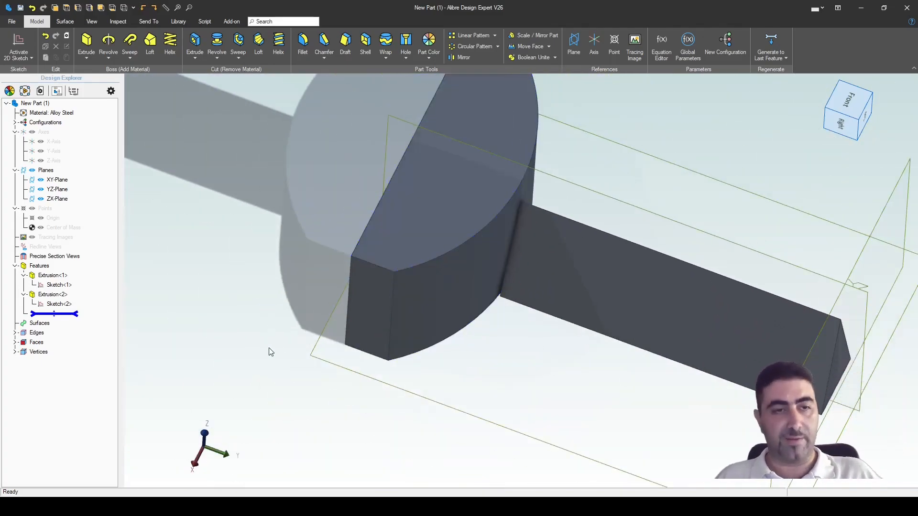
- Edit the arc-topped body's sketch to place its flat base 160 mm from the origin, and regenerate to the last feature
{"action": "right_click", "coordinate": [65, 286]}
{"action": "left_click", "coordinate": [82, 293]}
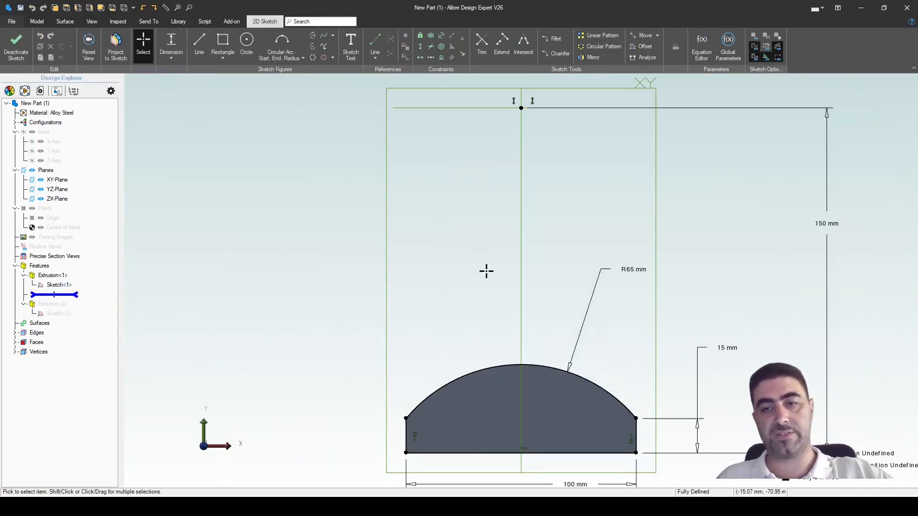
{"action": "double_click", "coordinate": [827, 225]}
{"action": "type", "text": "160"}
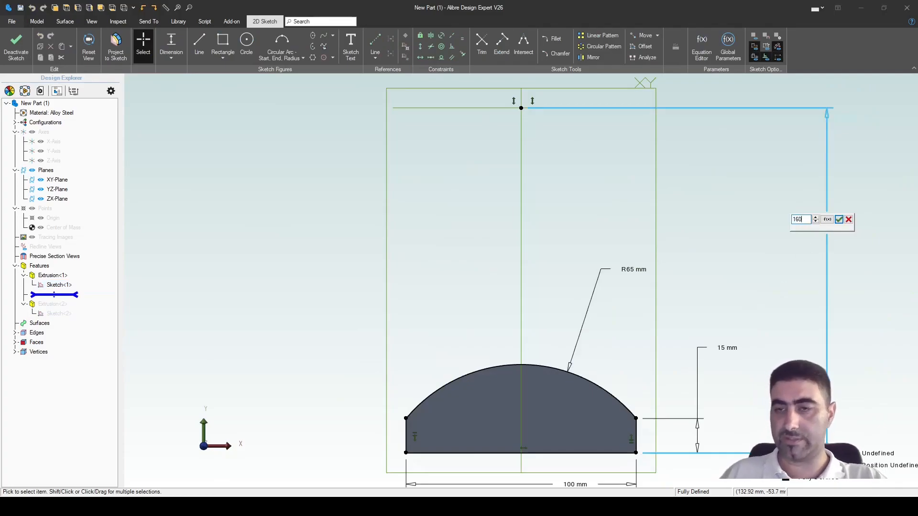
{"action": "key", "text": "Return"}
{"action": "left_click", "coordinate": [16, 45]}
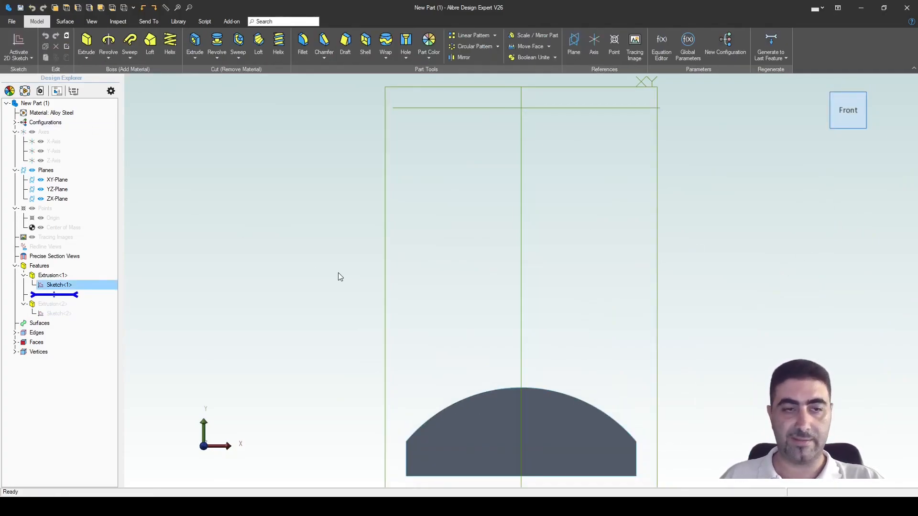
{"action": "left_click", "coordinate": [758, 58]}
{"action": "middle_click_drag", "start_coordinate": [671, 344], "coordinate": [524, 301]}
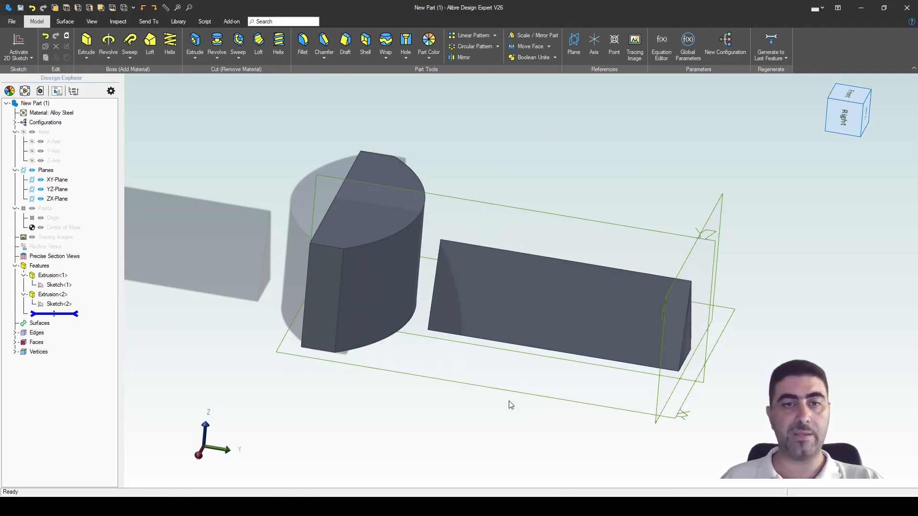
{"action": "scroll", "coordinate": [505, 408], "scroll_direction": "up", "scroll_amount": 2}
{"action": "scroll", "coordinate": [316, 282], "scroll_direction": "up", "scroll_amount": 3}
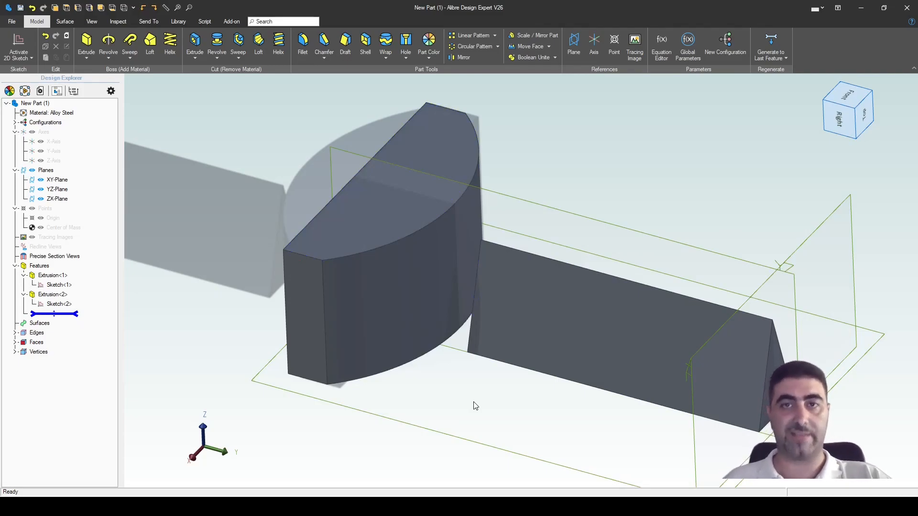
- Reopen the triangle's extrusion for editing and change its type to To Geometry
{"action": "right_click", "coordinate": [59, 298]}
{"action": "left_click", "coordinate": [77, 304]}
{"action": "middle_click_drag", "start_coordinate": [617, 239], "coordinate": [604, 265]}
{"action": "scroll", "coordinate": [604, 265], "scroll_direction": "up", "scroll_amount": 3}
{"action": "left_click", "coordinate": [757, 62]}
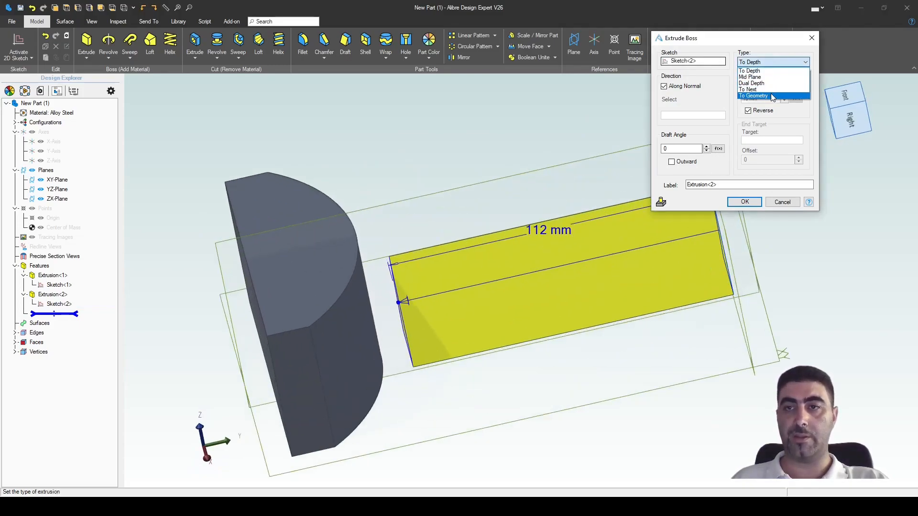
{"action": "left_click", "coordinate": [773, 96]}
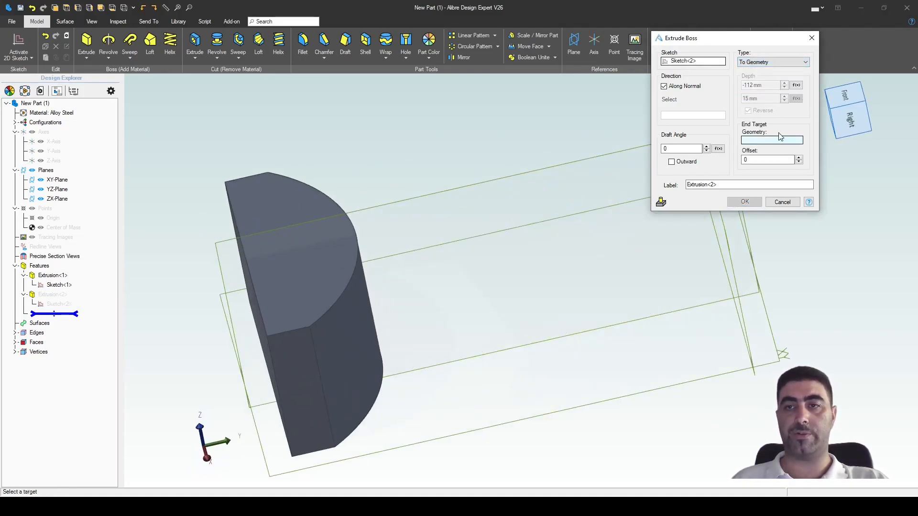
- Use the body's curved face as the extrusion's end target, accept it, and inspect the joint
{"action": "mouse_move", "coordinate": [537, 144]}
{"action": "middle_mouse_down"}
{"action": "mouse_move", "coordinate": [494, 156]}
{"action": "mouse_move", "coordinate": [521, 149]}
{"action": "middle_mouse_up"}
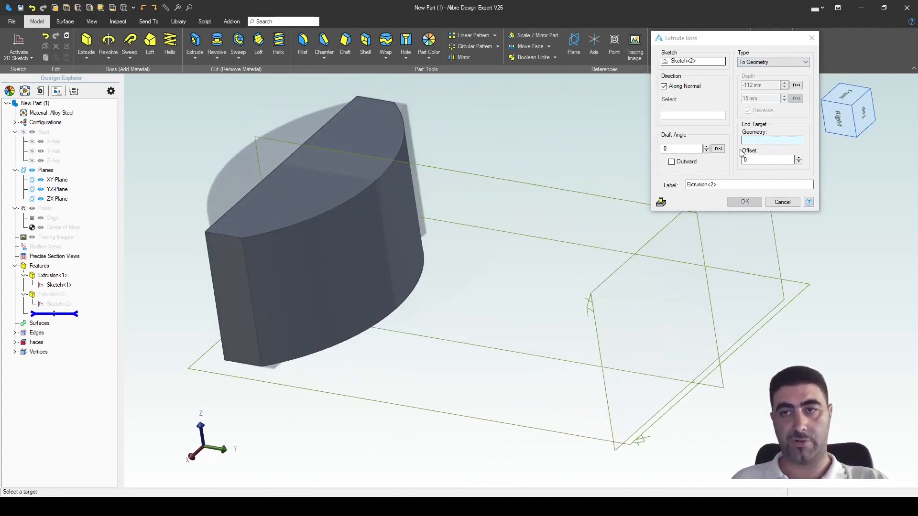
{"action": "left_click", "coordinate": [362, 253]}
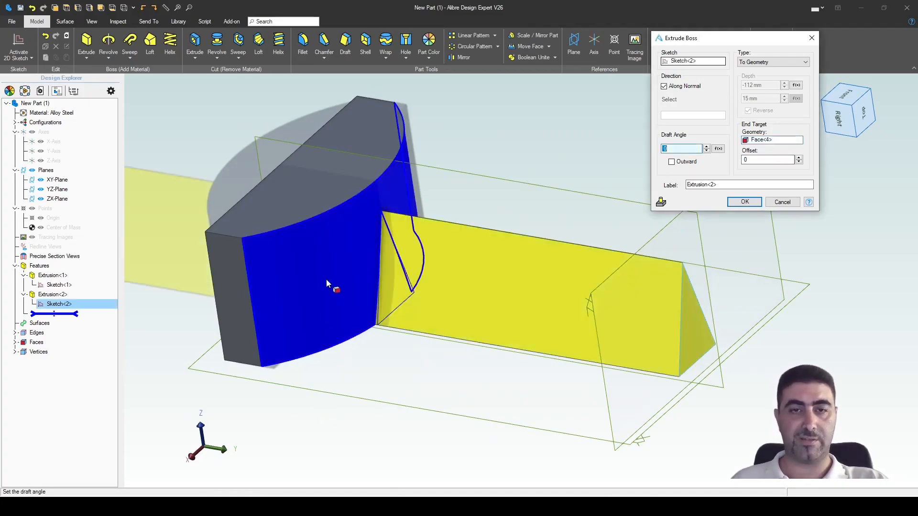
{"action": "right_click_drag", "start_coordinate": [339, 311], "coordinate": [386, 352]}
{"action": "left_click", "coordinate": [745, 201]}
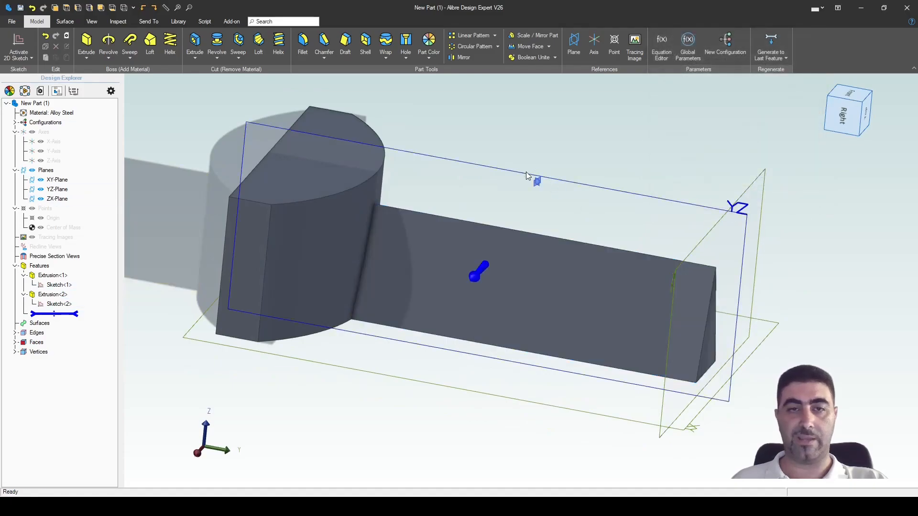
{"action": "scroll", "coordinate": [305, 312], "scroll_direction": "up", "scroll_amount": 3}
{"action": "right_click_drag", "start_coordinate": [462, 397], "coordinate": [427, 381]}
{"action": "scroll", "coordinate": [478, 411], "scroll_direction": "down", "scroll_amount": 3}
{"action": "right_click_drag", "start_coordinate": [510, 200], "coordinate": [521, 216]}
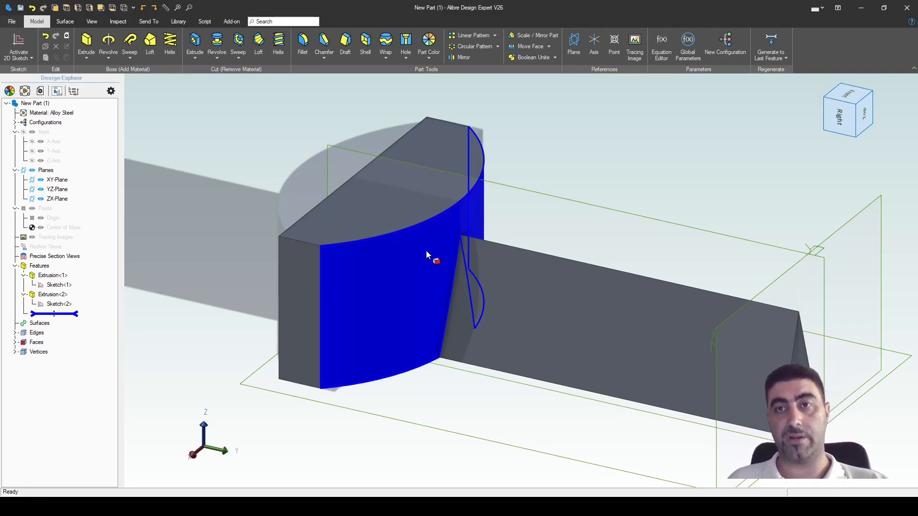
- Change the flat base's distance from the origin to 175 mm in the body's sketch, and regenerate the triangle's extrusion
{"action": "right_click", "coordinate": [74, 285]}
{"action": "left_click", "coordinate": [85, 288]}
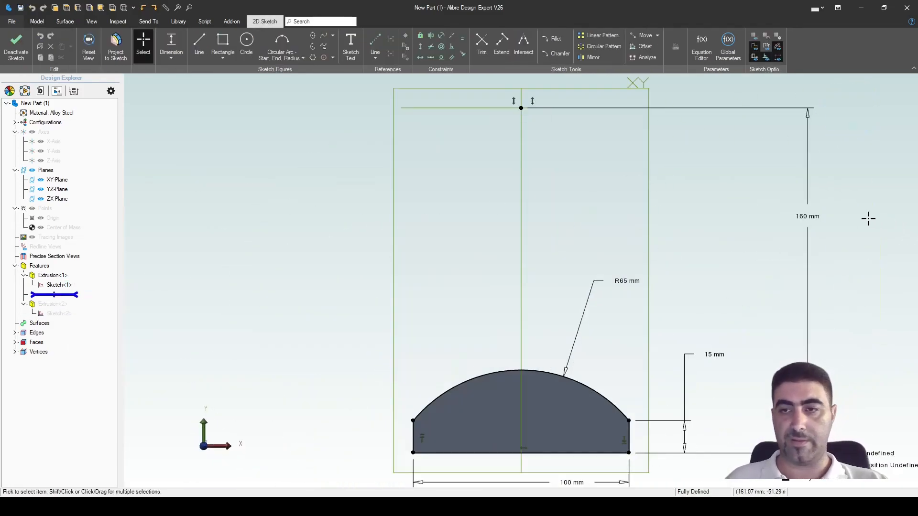
{"action": "double_click", "coordinate": [809, 217]}
{"action": "type", "text": "175"}
{"action": "key", "text": "Return"}
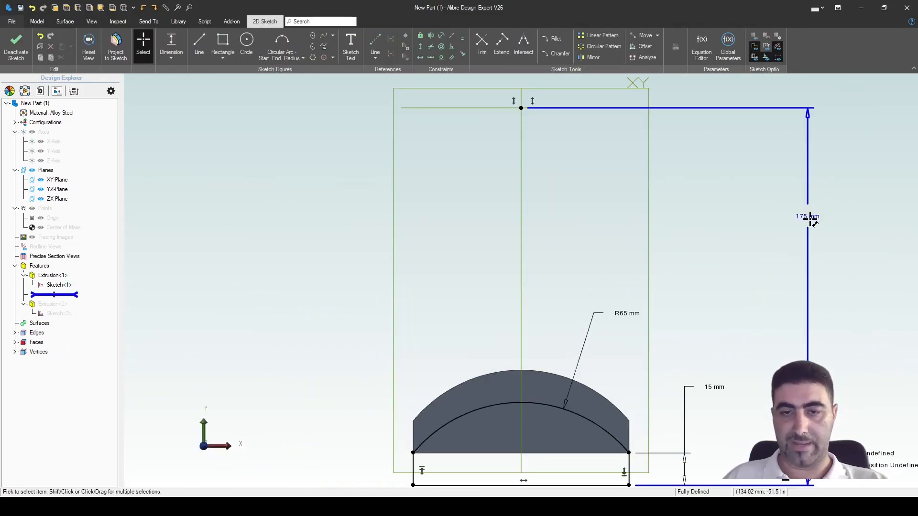
{"action": "left_click", "coordinate": [17, 48]}
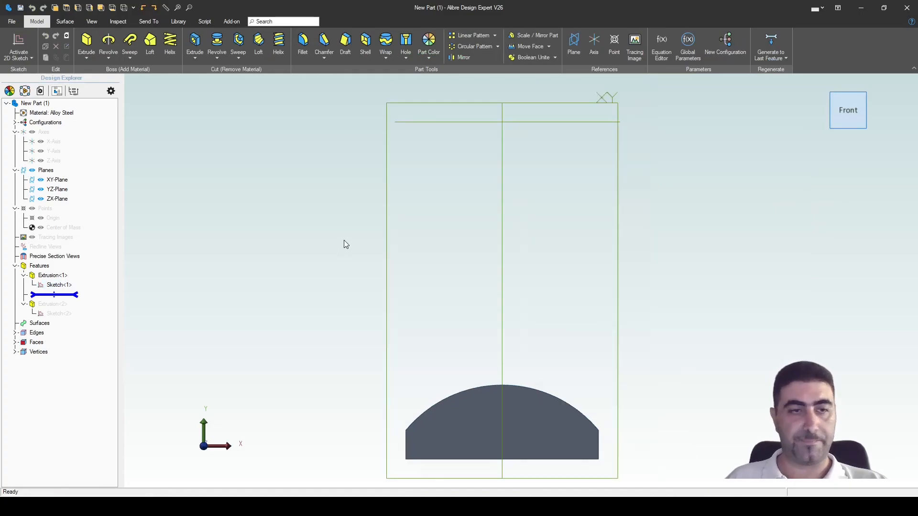
{"action": "left_click", "coordinate": [766, 39]}
{"action": "left_click", "coordinate": [656, 304]}
{"action": "middle_click_drag", "start_coordinate": [645, 356], "coordinate": [434, 341]}
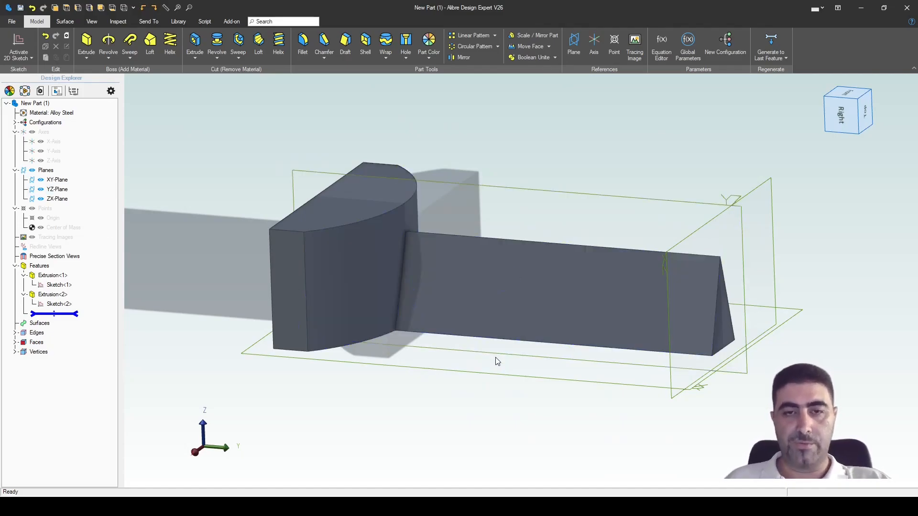
{"action": "middle_click_drag", "start_coordinate": [558, 365], "coordinate": [519, 368]}
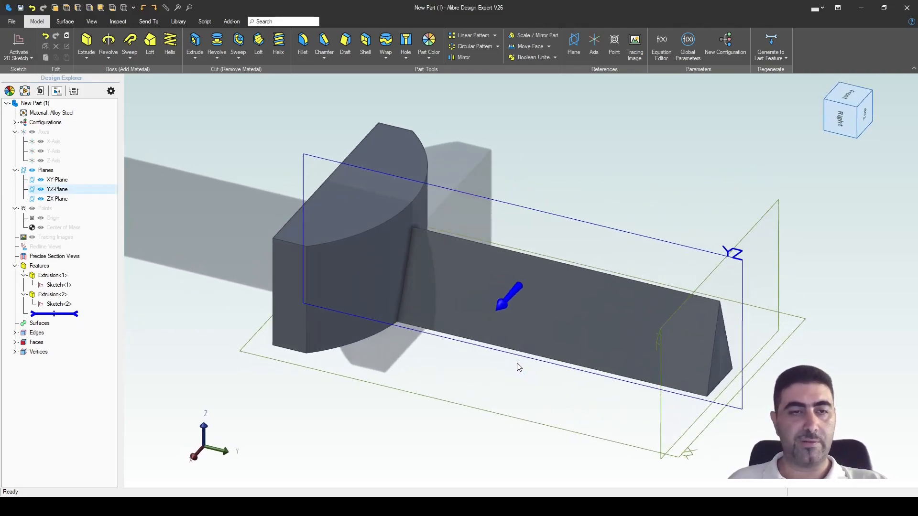
{"action": "scroll", "coordinate": [631, 371], "scroll_direction": "down", "scroll_amount": 2}
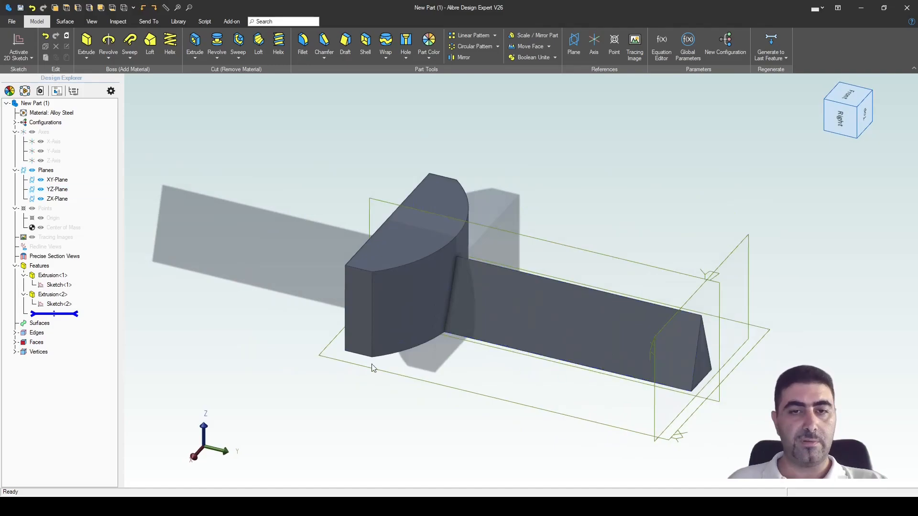
- Set the base-to-origin distance in the body's sketch to 150 mm and regenerate the whole part
{"action": "right_click", "coordinate": [76, 286]}
{"action": "left_click", "coordinate": [87, 294]}
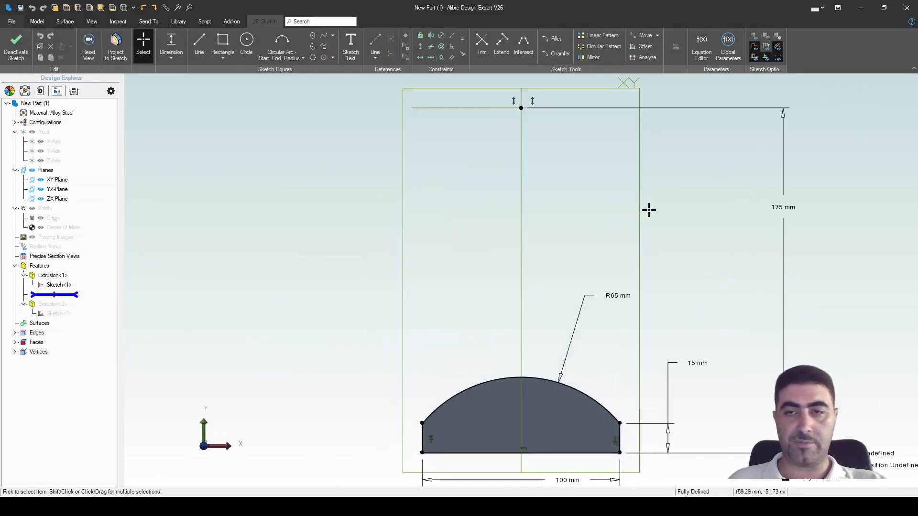
{"action": "double_click", "coordinate": [782, 210]}
{"action": "type", "text": "150"}
{"action": "key", "text": "Return"}
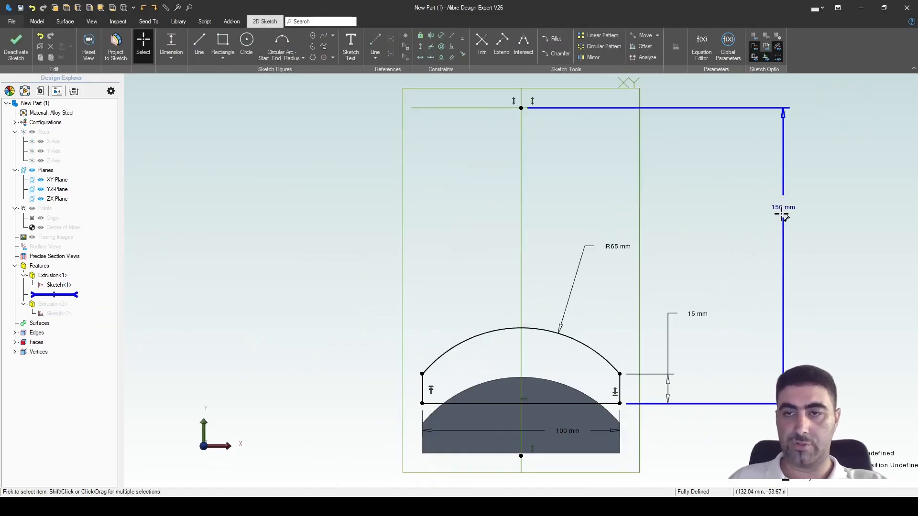
{"action": "left_click", "coordinate": [16, 45]}
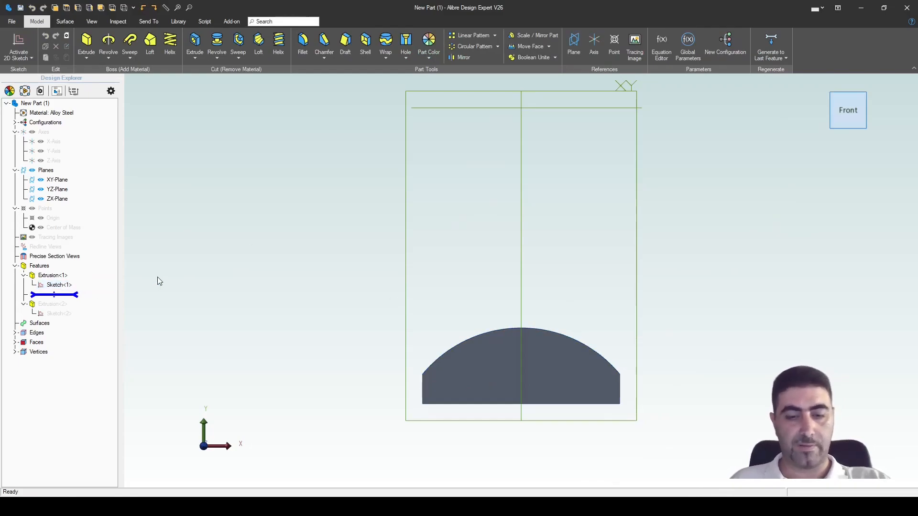
{"action": "mouse_move", "coordinate": [331, 323]}
{"action": "middle_mouse_down"}
{"action": "mouse_move", "coordinate": [303, 293]}
{"action": "mouse_move", "coordinate": [282, 293]}
{"action": "middle_mouse_up"}
{"action": "scroll", "coordinate": [417, 115], "scroll_direction": "up", "scroll_amount": 2}
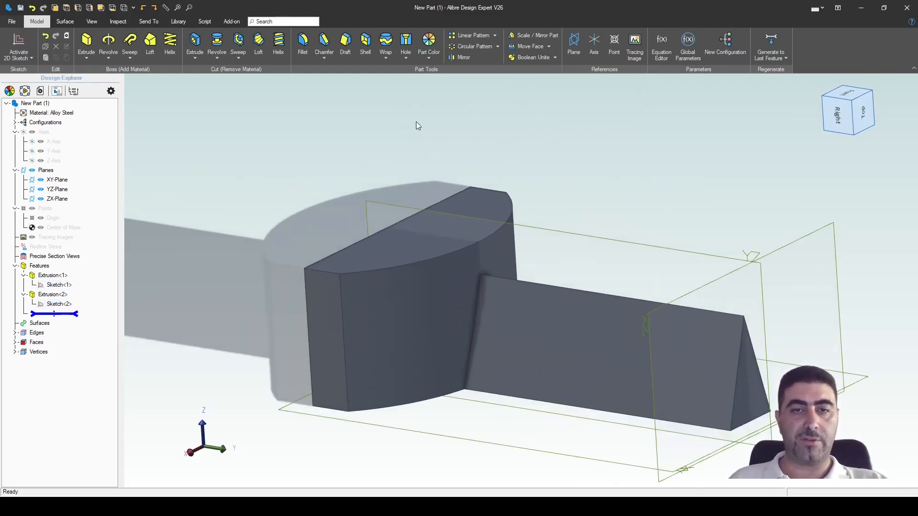
- Reopen the arc-topped body's extrusion for editing to review its draft settings
{"action": "middle_click_drag", "start_coordinate": [194, 267], "coordinate": [195, 273]}
{"action": "right_click", "coordinate": [88, 280]}
{"action": "left_click", "coordinate": [112, 283]}
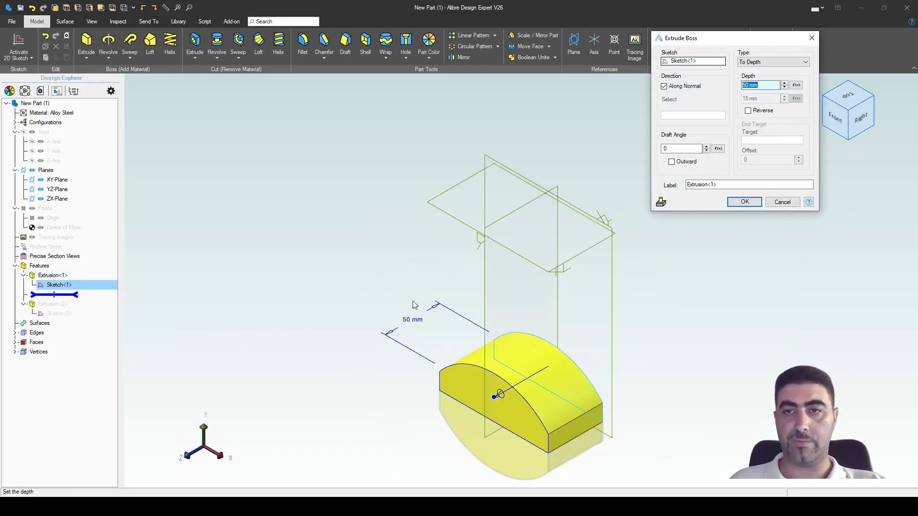
{"action": "left_click", "coordinate": [666, 148]}
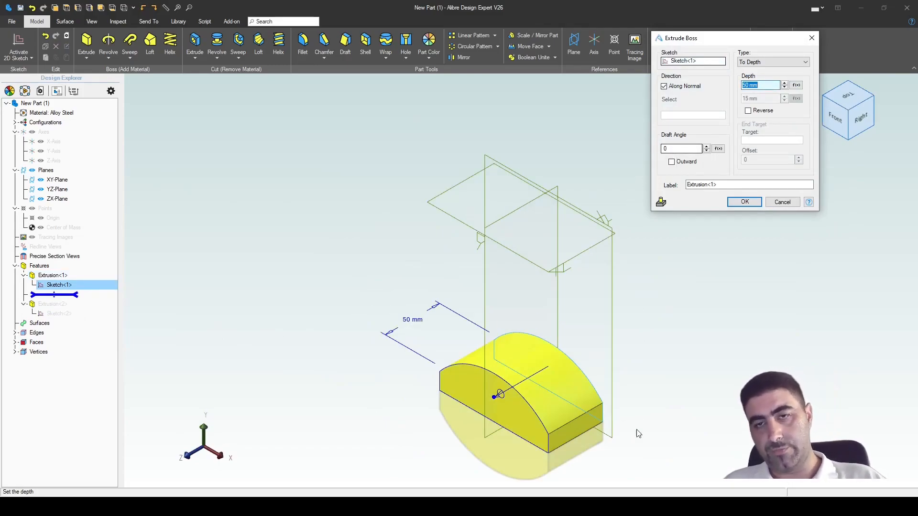
{"action": "scroll", "coordinate": [639, 449], "scroll_direction": "up", "scroll_amount": 5}
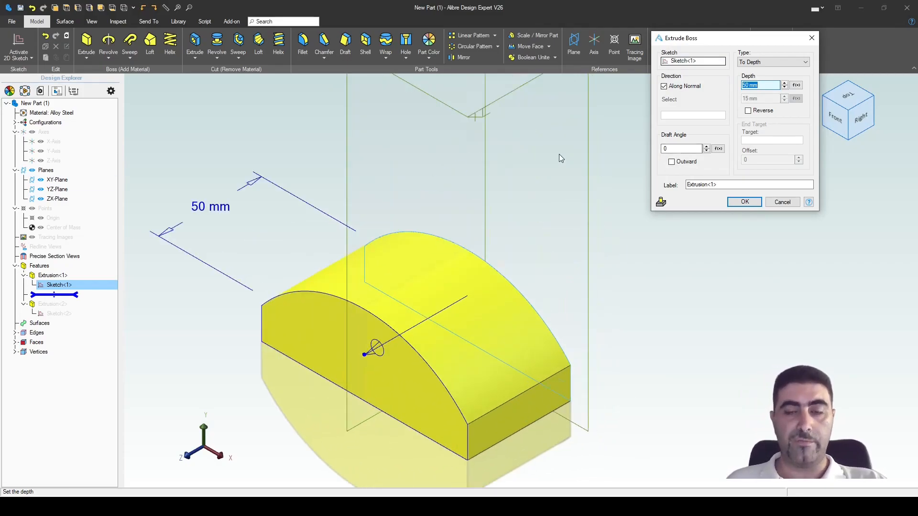
{"action": "scroll", "coordinate": [561, 156], "scroll_direction": "down", "scroll_amount": 2}
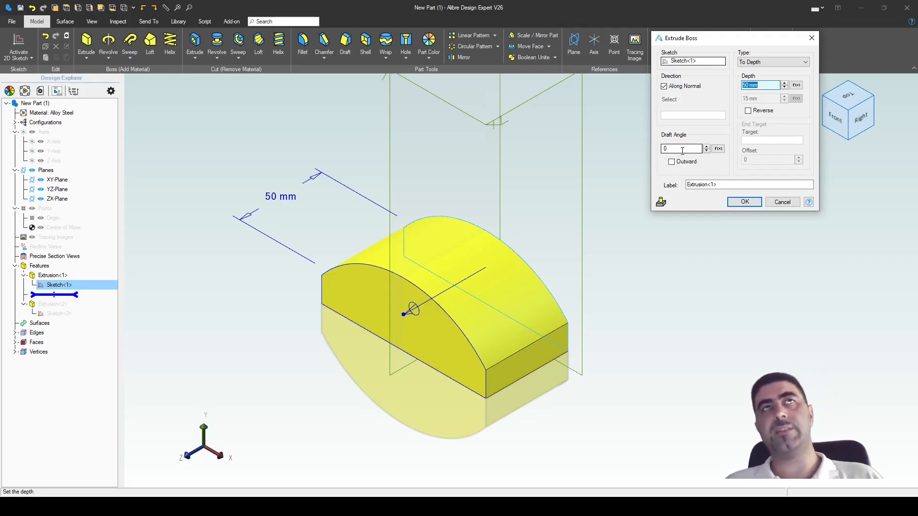
- Apply an outward draft angle of 5° to the body's extrusion and view the taper from below
{"action": "left_click", "coordinate": [685, 149]}
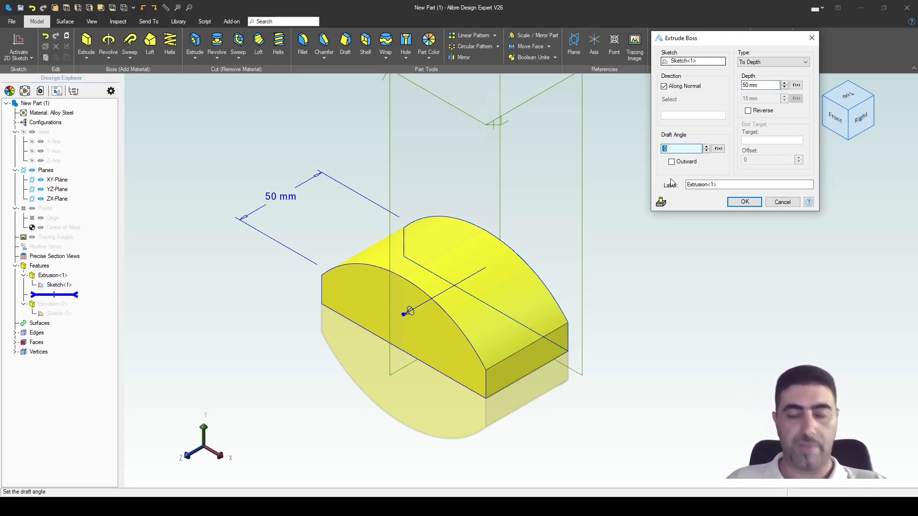
{"action": "type", "text": "5"}
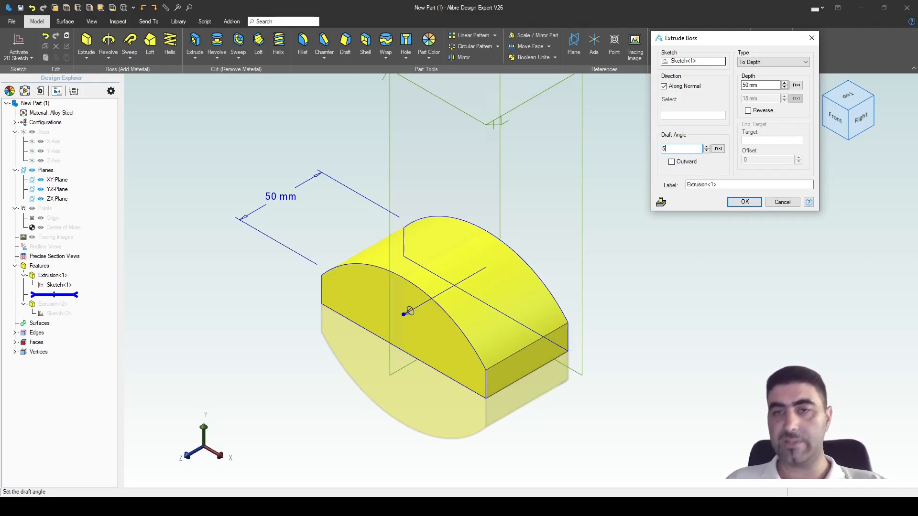
{"action": "left_click", "coordinate": [702, 185]}
{"action": "middle_click_drag", "start_coordinate": [617, 314], "coordinate": [629, 284]}
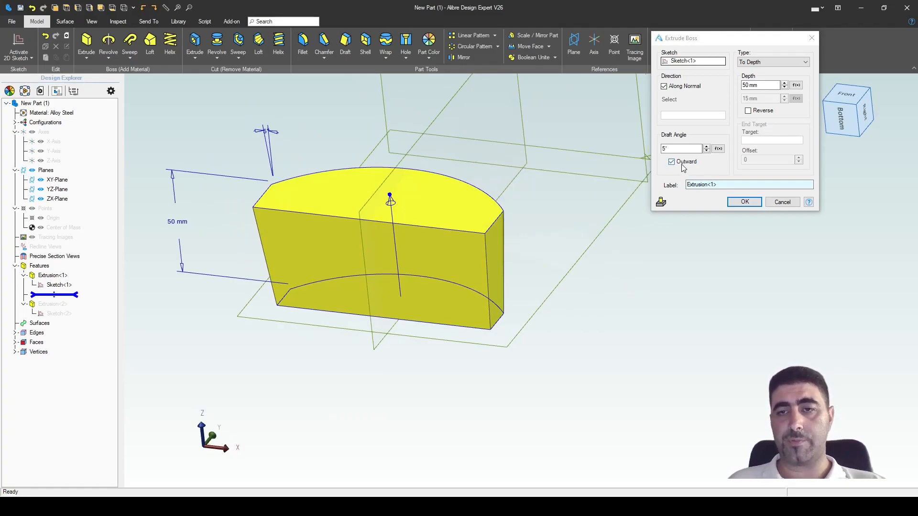
- Switch the body's draft direction to inward and back to outward, comparing the two tapers in the preview
{"action": "left_click", "coordinate": [664, 149]}
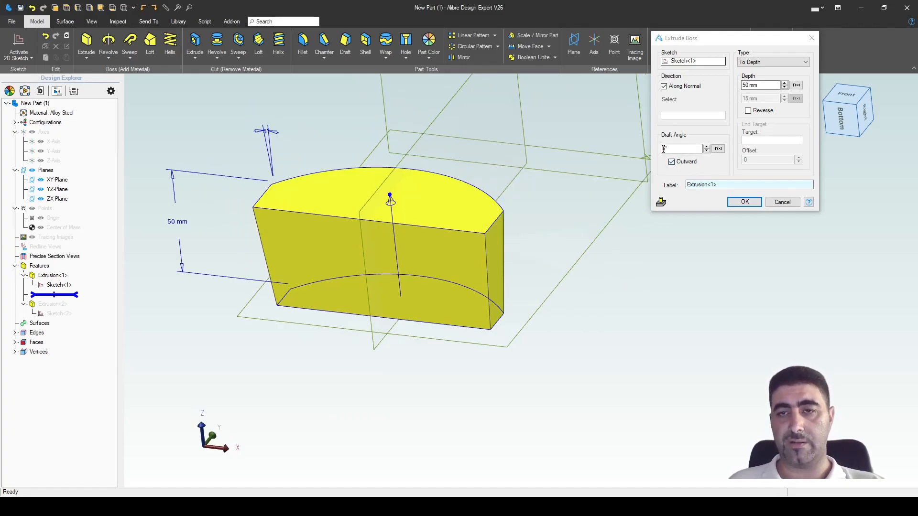
{"action": "left_click", "coordinate": [672, 163]}
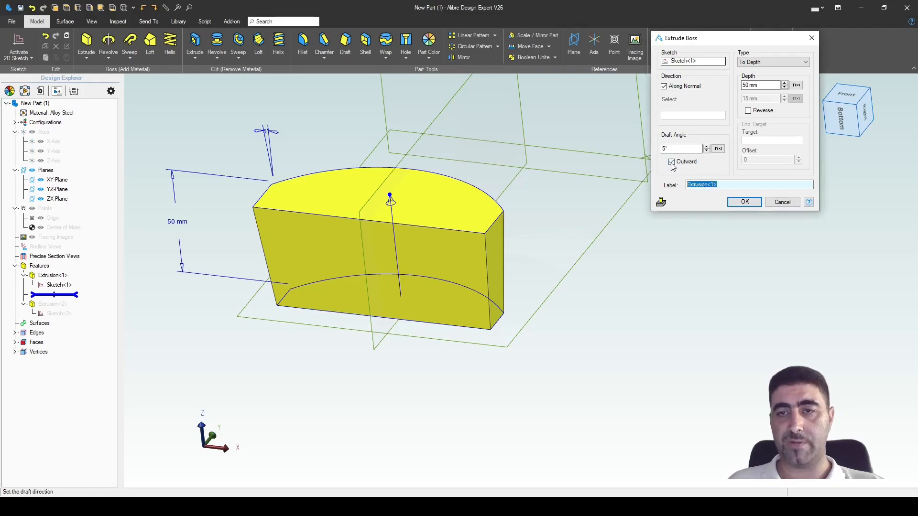
{"action": "left_click", "coordinate": [672, 163]}
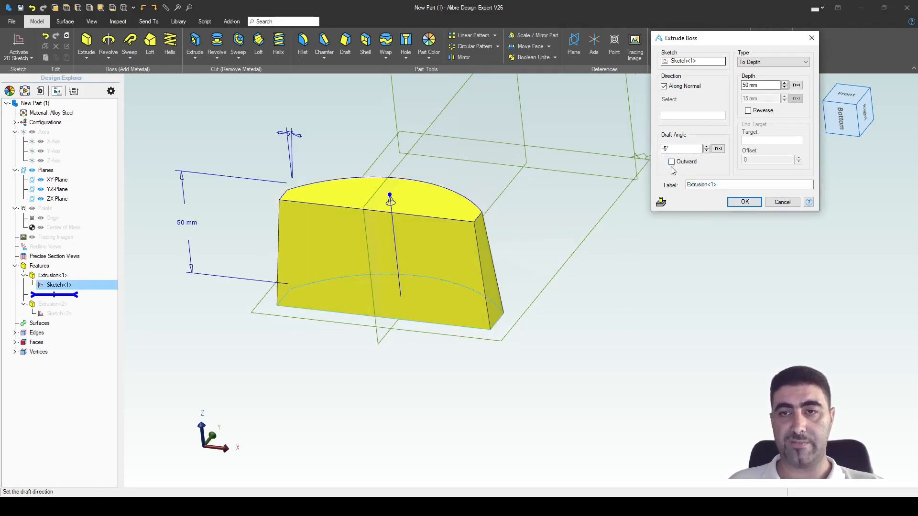
{"action": "left_click", "coordinate": [671, 163]}
{"action": "middle_click_drag", "start_coordinate": [651, 265], "coordinate": [638, 283]}
{"action": "scroll", "coordinate": [635, 410], "scroll_direction": "down", "scroll_amount": 1}
{"action": "scroll", "coordinate": [459, 270], "scroll_direction": "up", "scroll_amount": 2}
{"action": "scroll", "coordinate": [534, 192], "scroll_direction": "down", "scroll_amount": 1}
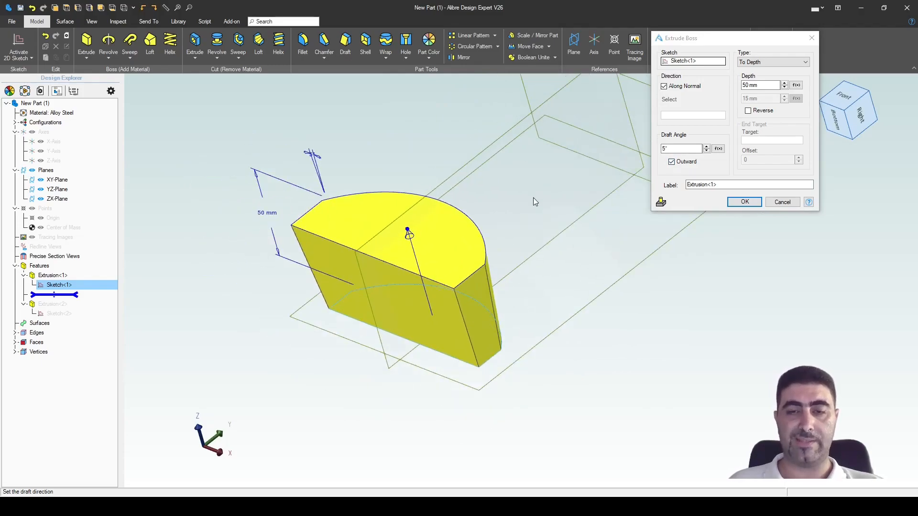
{"action": "scroll", "coordinate": [460, 374], "scroll_direction": "up", "scroll_amount": 2}
{"action": "middle_click_drag", "start_coordinate": [611, 398], "coordinate": [604, 424]}
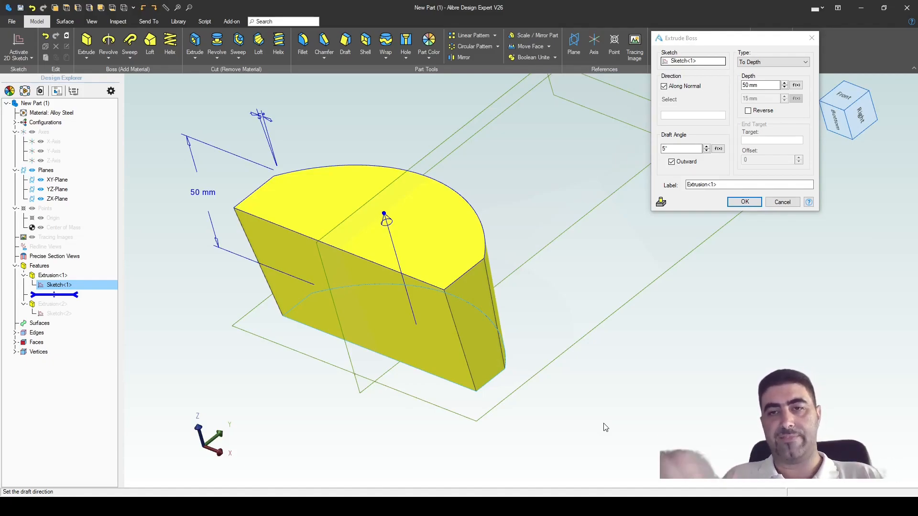
- Turn off the outward draft direction and set the body's draft angle to -2°
{"action": "left_click", "coordinate": [671, 162]}
{"action": "right_click_drag", "start_coordinate": [531, 223], "coordinate": [502, 279]}
{"action": "double_click", "coordinate": [665, 149]}
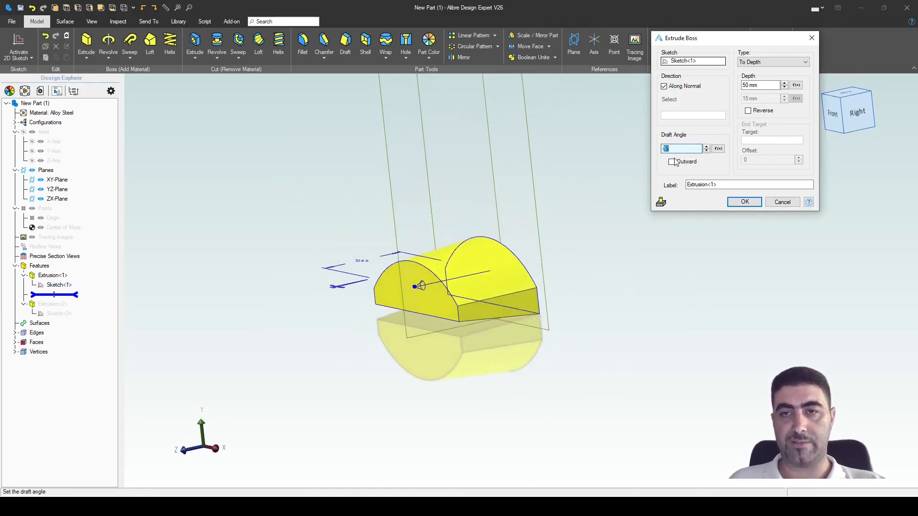
{"action": "key", "text": "F1"}
{"action": "left_click", "coordinate": [336, 10]}
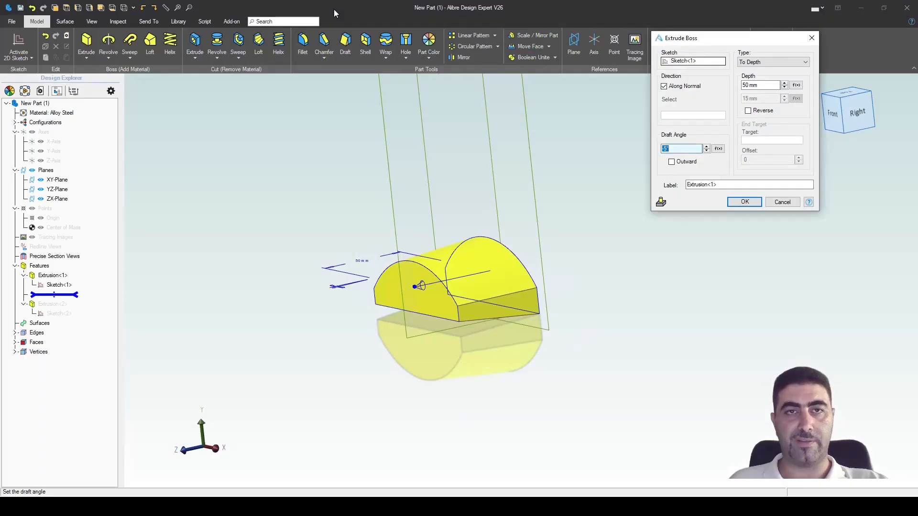
{"action": "type", "text": "2"}
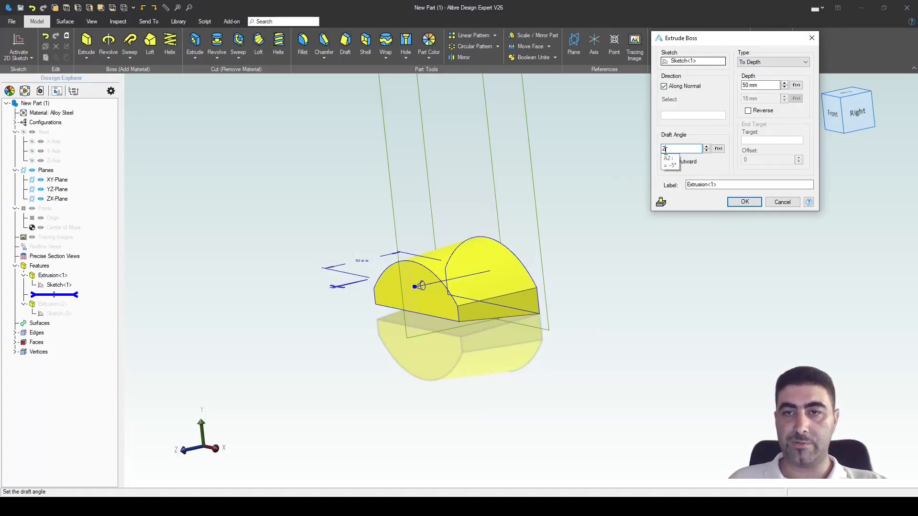
{"action": "key", "text": "Home"}
{"action": "type", "text": "-"}
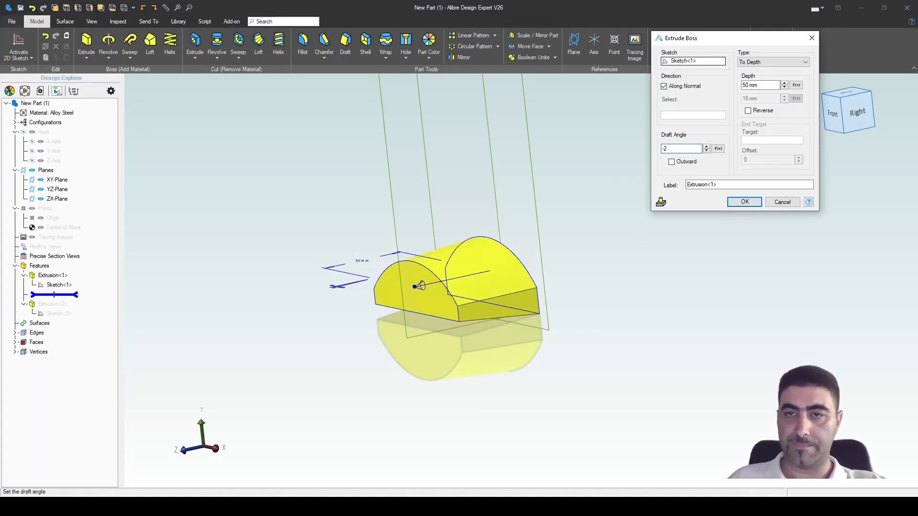
{"action": "key", "text": "Tab"}
- Examine the body's inward taper in the preview, from the right side and at an angle
{"action": "scroll", "coordinate": [491, 330], "scroll_direction": "up", "scroll_amount": 4}
{"action": "middle_click_drag", "start_coordinate": [489, 322], "coordinate": [480, 323]}
{"action": "left_click", "coordinate": [851, 114]}
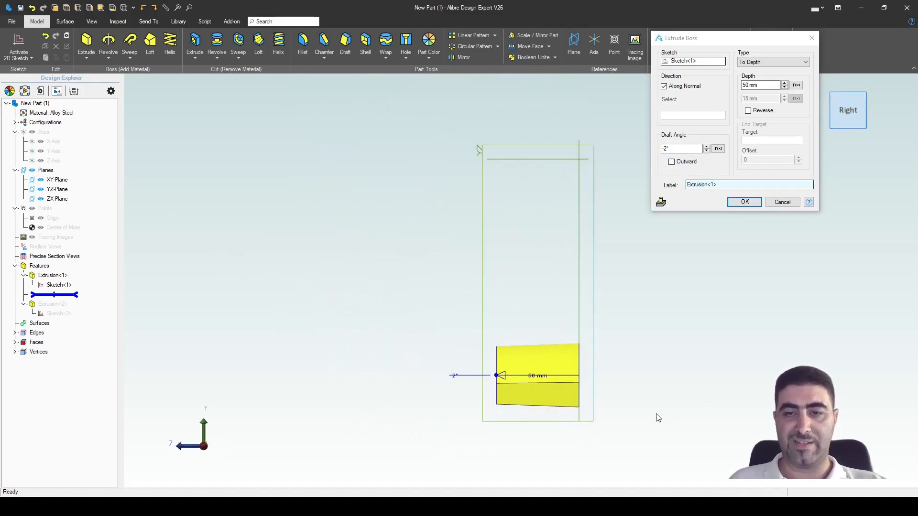
{"action": "scroll", "coordinate": [619, 400], "scroll_direction": "up", "scroll_amount": 3}
{"action": "middle_click_drag", "start_coordinate": [414, 342], "coordinate": [443, 350]}
{"action": "scroll", "coordinate": [569, 244], "scroll_direction": "down", "scroll_amount": 1}
{"action": "scroll", "coordinate": [398, 395], "scroll_direction": "up", "scroll_amount": 1}
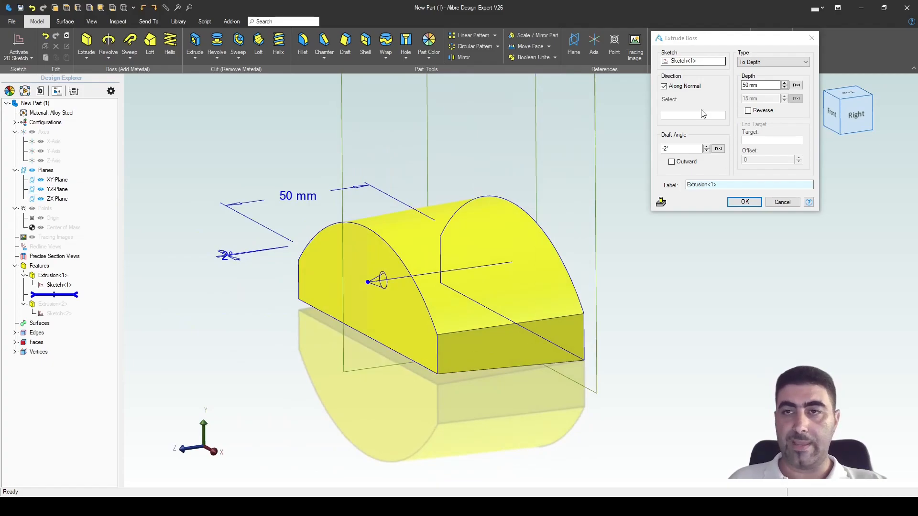
{"action": "mouse_move", "coordinate": [566, 276]}
{"action": "middle_mouse_down"}
{"action": "mouse_move", "coordinate": [553, 274]}
{"action": "mouse_move", "coordinate": [564, 277]}
{"action": "middle_mouse_up"}
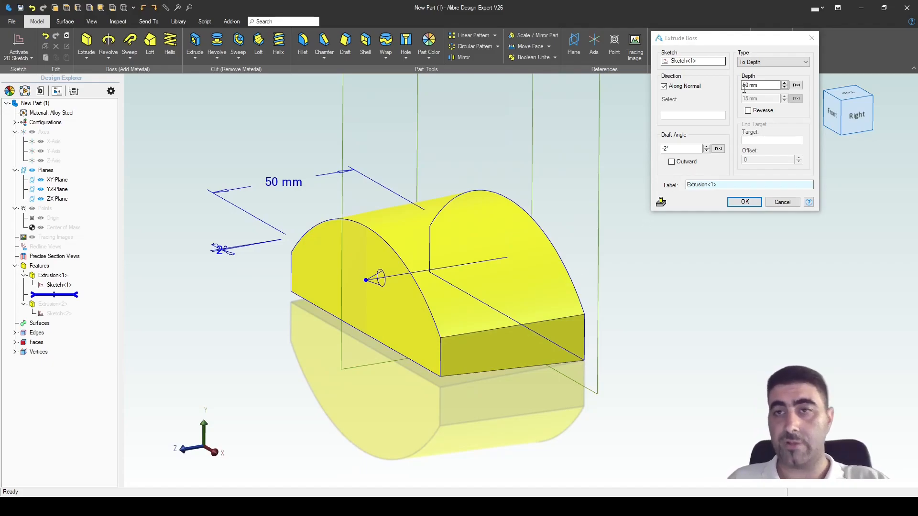
- Try the Dual Depth type on the body's extrusion and examine how the draft applies on both sides of the sketch plane
{"action": "left_click", "coordinate": [773, 62]}
{"action": "left_click", "coordinate": [752, 76]}
{"action": "middle_click_drag", "start_coordinate": [593, 201], "coordinate": [684, 293]}
{"action": "left_click", "coordinate": [773, 62]}
{"action": "left_click", "coordinate": [752, 82]}
{"action": "left_click", "coordinate": [849, 109]}
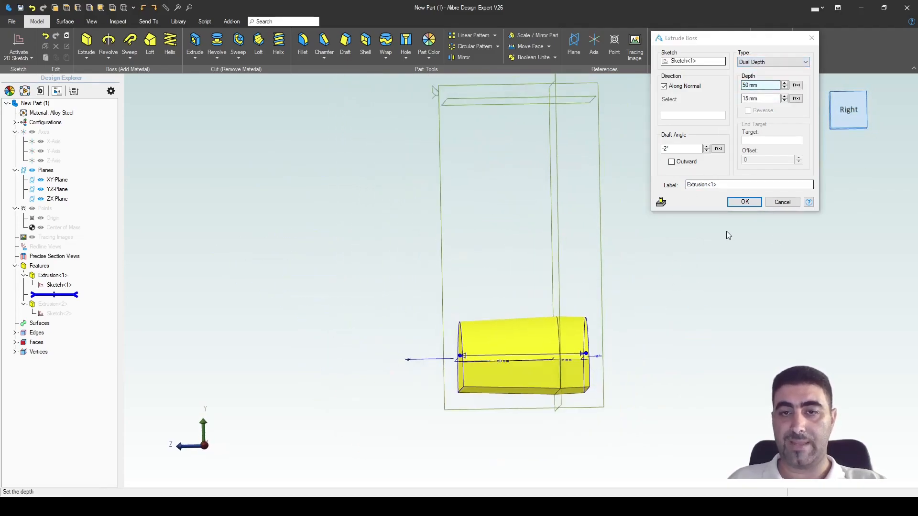
{"action": "scroll", "coordinate": [605, 387], "scroll_direction": "up", "scroll_amount": 3}
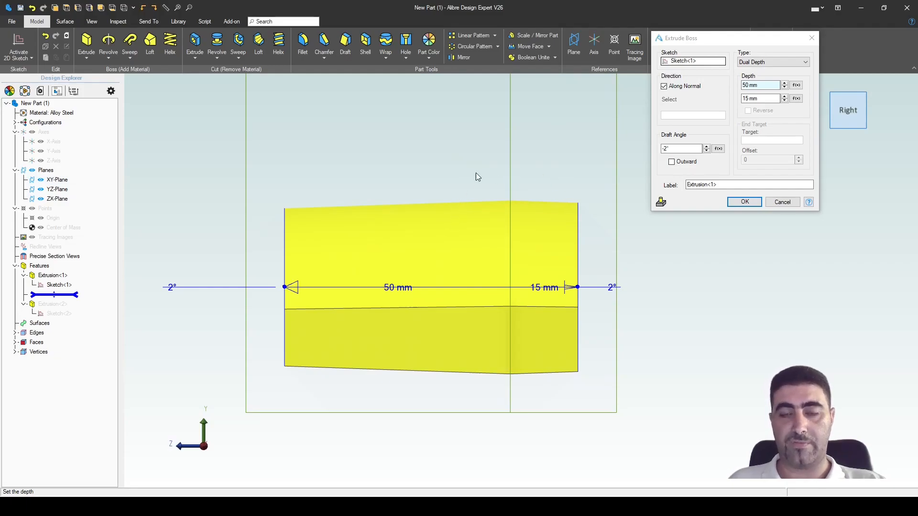
{"action": "middle_click_drag", "start_coordinate": [537, 168], "coordinate": [549, 173]}
{"action": "scroll", "coordinate": [549, 174], "scroll_direction": "down", "scroll_amount": 2}
{"action": "middle_click_drag", "start_coordinate": [564, 315], "coordinate": [500, 111]}
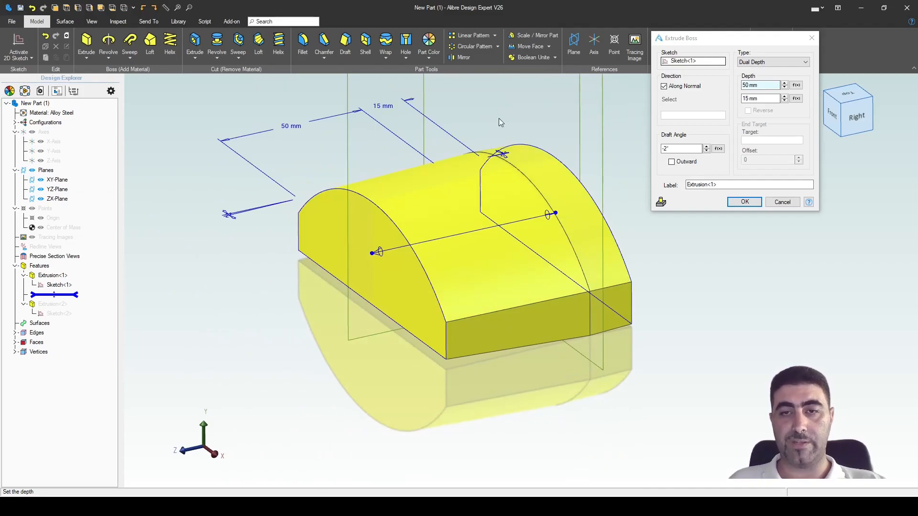
- Change the body's extrusion type to Mid Plane, check the symmetric draft from the right side, and accept the extrusion
{"action": "left_click", "coordinate": [789, 61]}
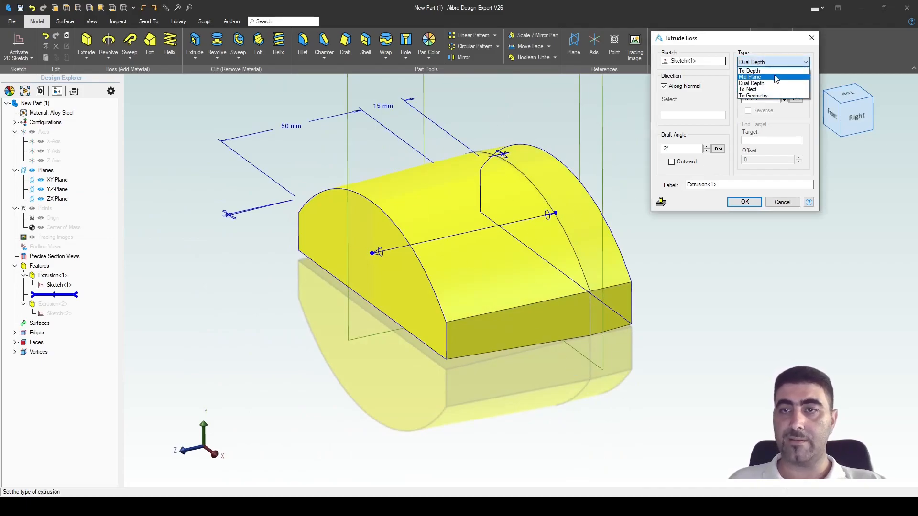
{"action": "left_click", "coordinate": [765, 81]}
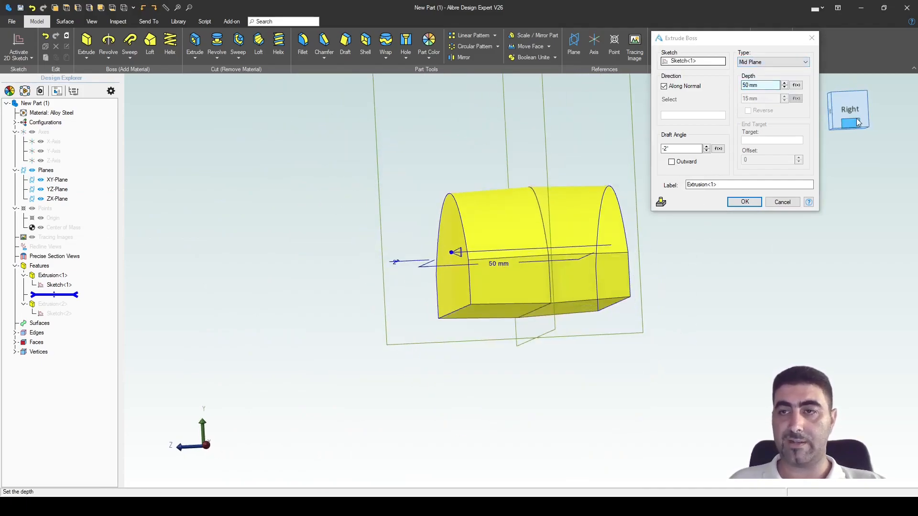
{"action": "left_click", "coordinate": [852, 118]}
{"action": "scroll", "coordinate": [569, 433], "scroll_direction": "up", "scroll_amount": 2}
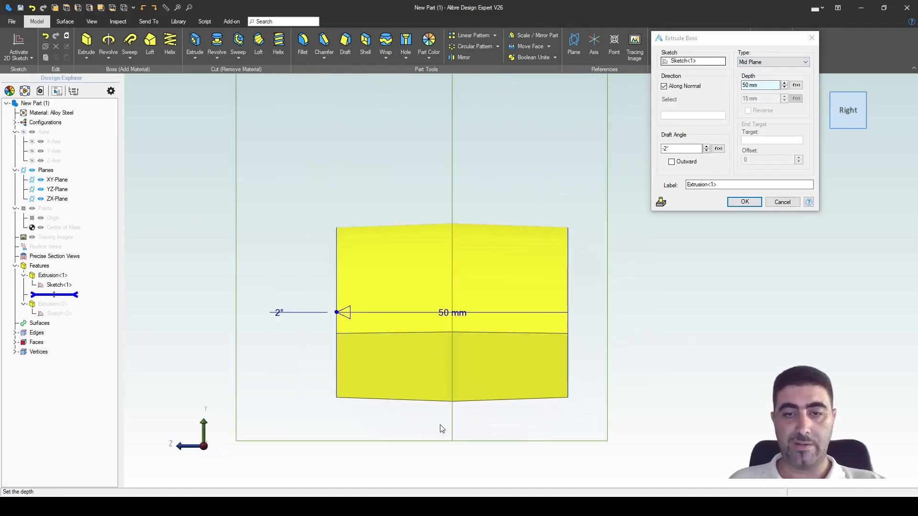
{"action": "middle_click_drag", "start_coordinate": [516, 427], "coordinate": [529, 435]}
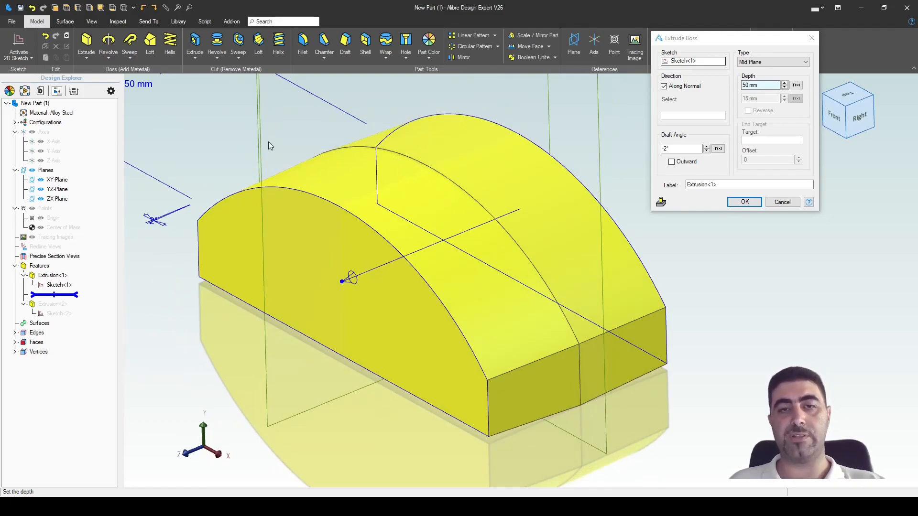
{"action": "left_click", "coordinate": [745, 201]}
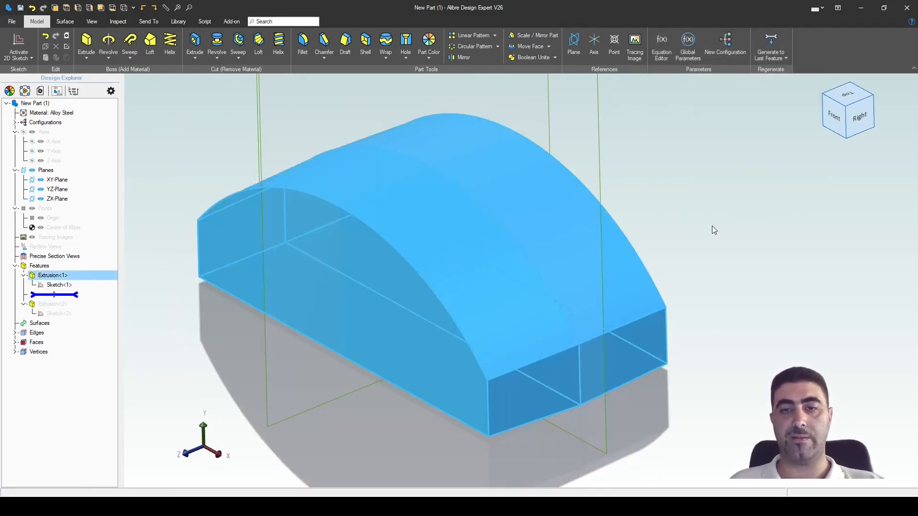
- Hide the reference planes and regenerate the part through the triangle's extrusion
{"action": "middle_click_drag", "start_coordinate": [482, 225], "coordinate": [364, 286]}
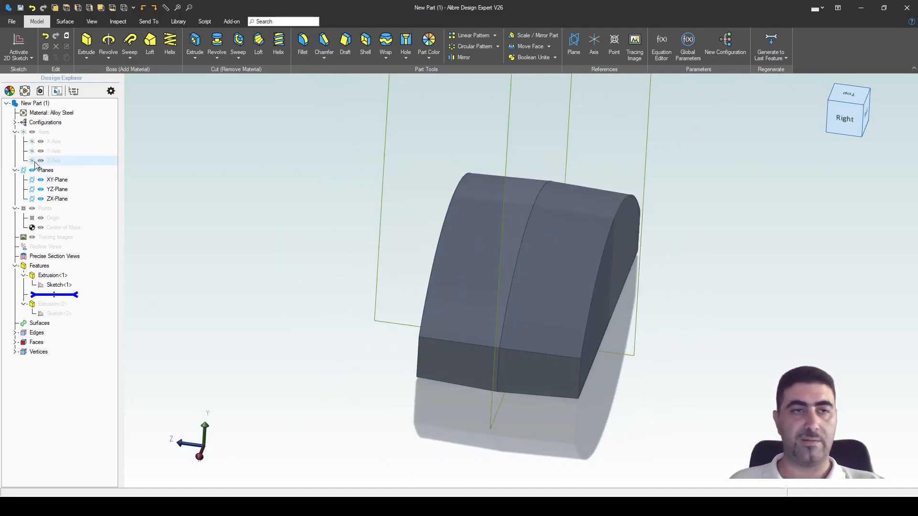
{"action": "middle_click_drag", "start_coordinate": [314, 238], "coordinate": [332, 144]}
{"action": "left_click", "coordinate": [771, 46]}
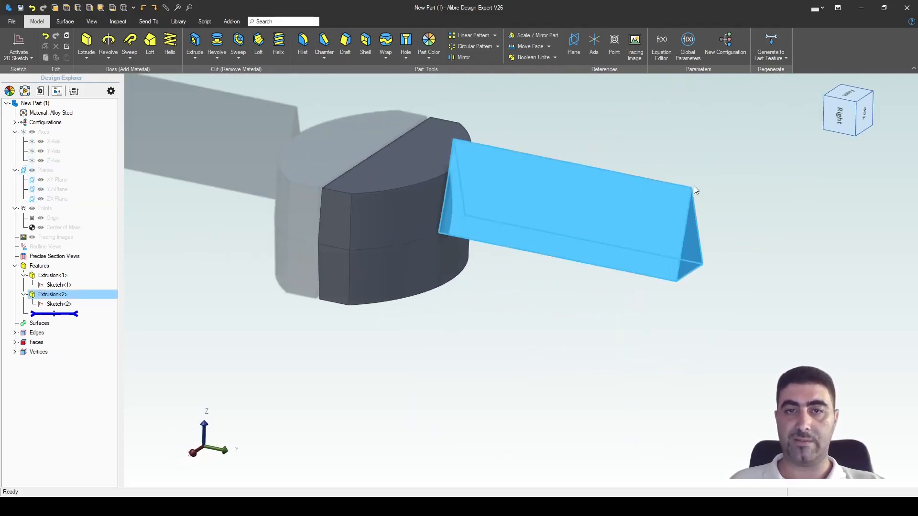
- Examine where the triangle's extrusion meets the body's drafted curved face, up close, from the front and from the side
{"action": "mouse_move", "coordinate": [534, 322]}
{"action": "middle_mouse_down"}
{"action": "mouse_move", "coordinate": [537, 300]}
{"action": "mouse_move", "coordinate": [564, 309]}
{"action": "mouse_move", "coordinate": [527, 297]}
{"action": "mouse_move", "coordinate": [549, 308]}
{"action": "mouse_move", "coordinate": [424, 144]}
{"action": "middle_mouse_up"}
{"action": "scroll", "coordinate": [440, 168], "scroll_direction": "up", "scroll_amount": 3}
{"action": "scroll", "coordinate": [450, 179], "scroll_direction": "up", "scroll_amount": 2}
{"action": "middle_click_drag", "start_coordinate": [451, 173], "coordinate": [478, 259]}
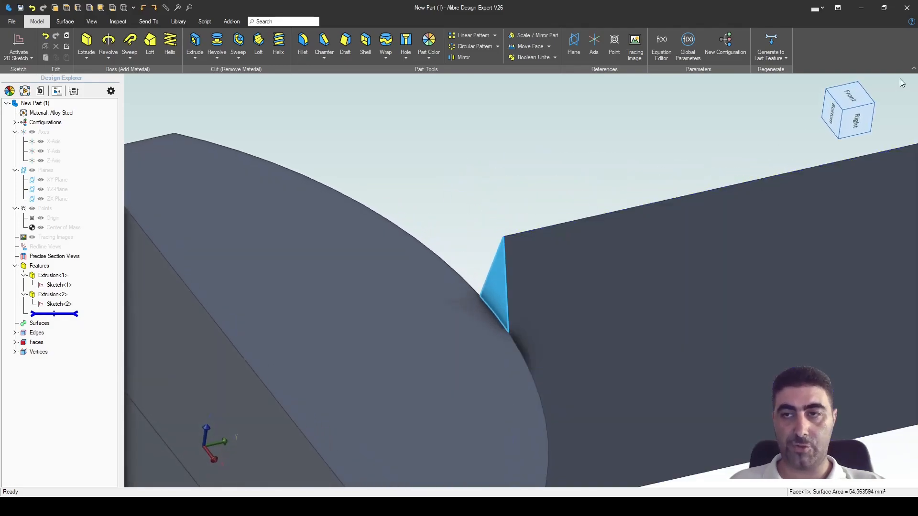
{"action": "left_click", "coordinate": [853, 99]}
{"action": "scroll", "coordinate": [529, 387], "scroll_direction": "up", "scroll_amount": 8}
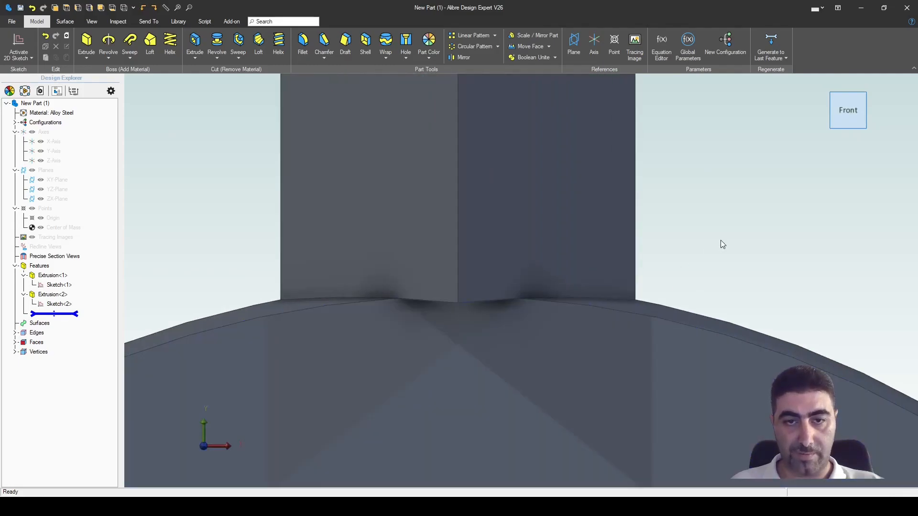
{"action": "middle_click_drag", "start_coordinate": [571, 269], "coordinate": [461, 198]}
{"action": "left_click", "coordinate": [478, 217]}
{"action": "scroll", "coordinate": [474, 145], "scroll_direction": "down", "scroll_amount": 3}
{"action": "scroll", "coordinate": [472, 151], "scroll_direction": "down", "scroll_amount": 2}
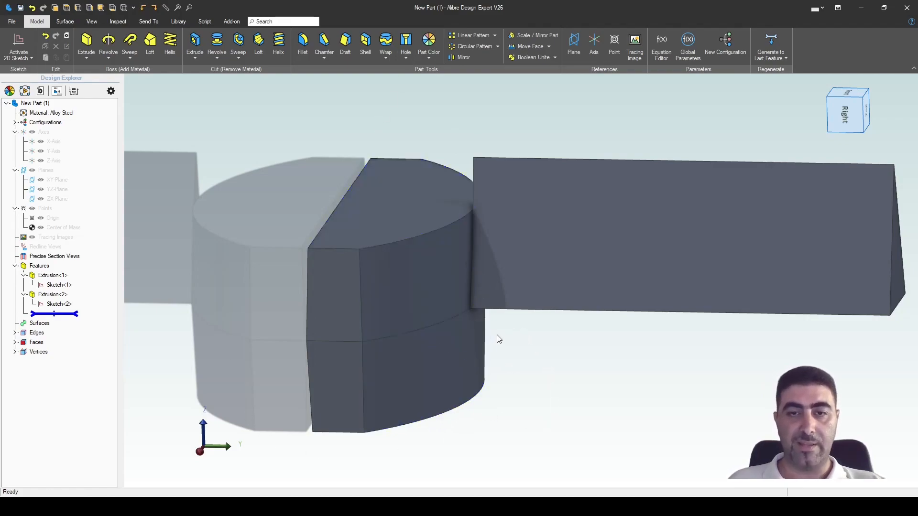
- Inspect the small exposed end face of the triangle's extrusion above the body's edge from several angles
{"action": "left_click", "coordinate": [458, 288]}
{"action": "middle_click_drag", "start_coordinate": [552, 352], "coordinate": [574, 359]}
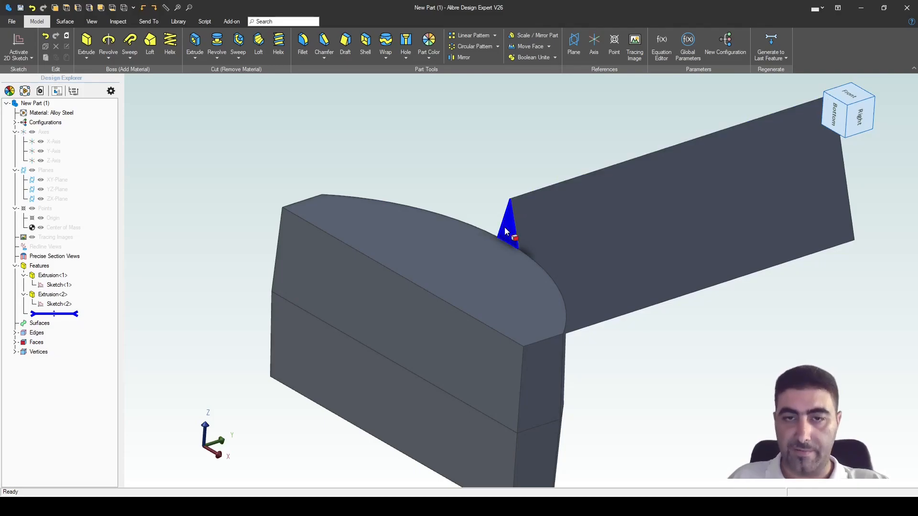
{"action": "middle_click_drag", "start_coordinate": [500, 226], "coordinate": [473, 210]}
{"action": "scroll", "coordinate": [412, 161], "scroll_direction": "up", "scroll_amount": 3}
{"action": "middle_click_drag", "start_coordinate": [412, 162], "coordinate": [430, 178]}
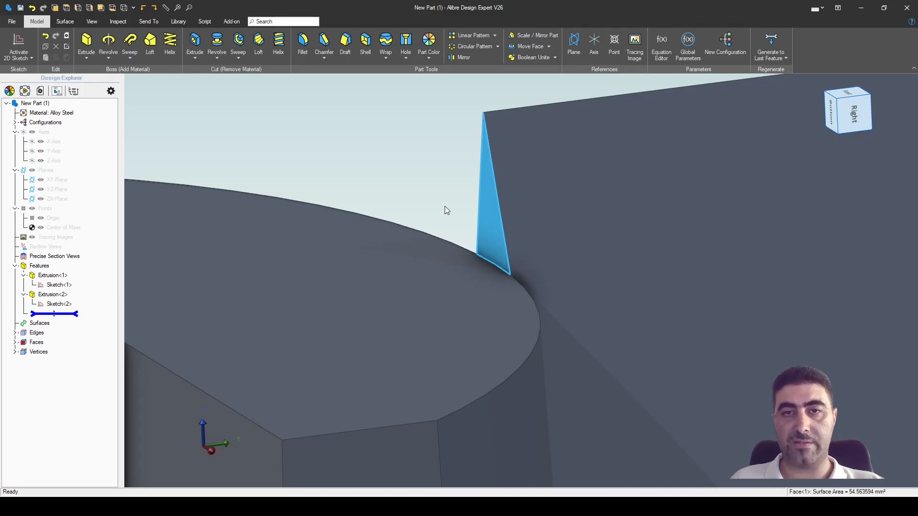
{"action": "middle_click_drag", "start_coordinate": [498, 236], "coordinate": [558, 222]}
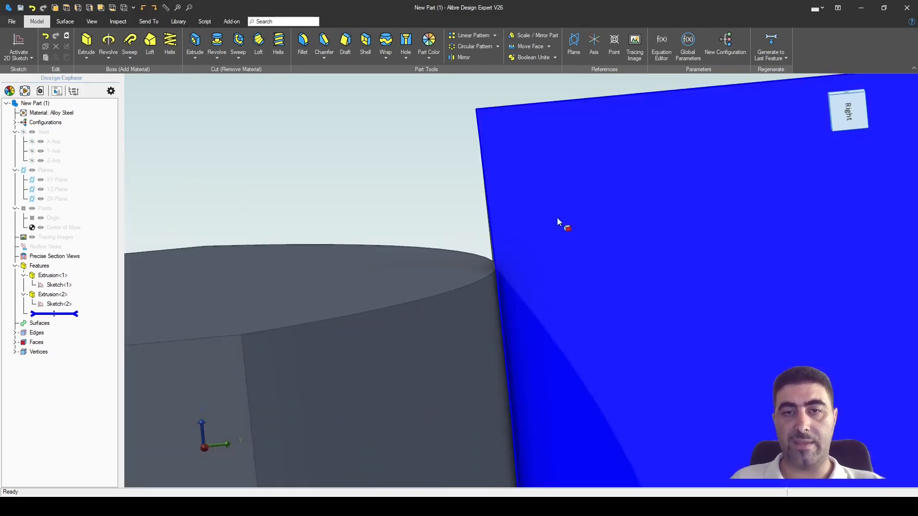
- Examine the triangle's extrusion and the symmetrically drafted body from the right side and at an angle
{"action": "left_click", "coordinate": [848, 110]}
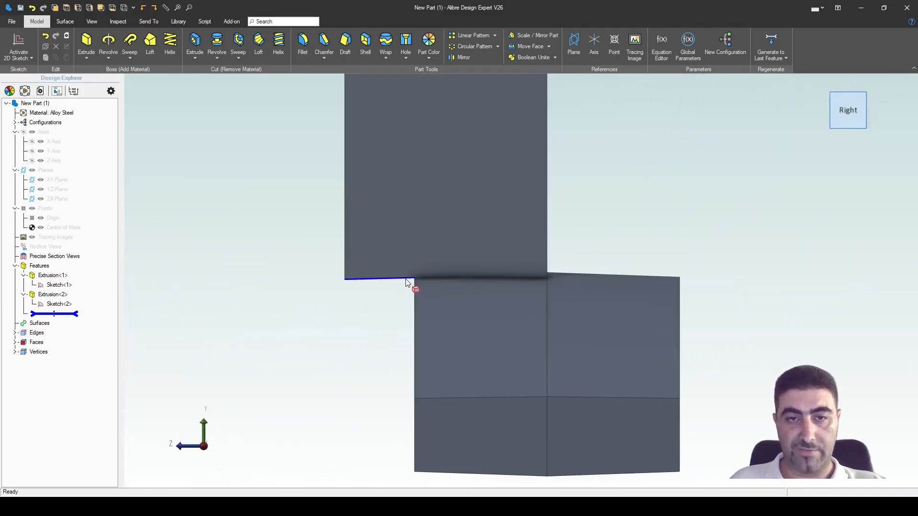
{"action": "middle_click_drag", "start_coordinate": [412, 280], "coordinate": [545, 369]}
{"action": "scroll", "coordinate": [486, 367], "scroll_direction": "up", "scroll_amount": 3}
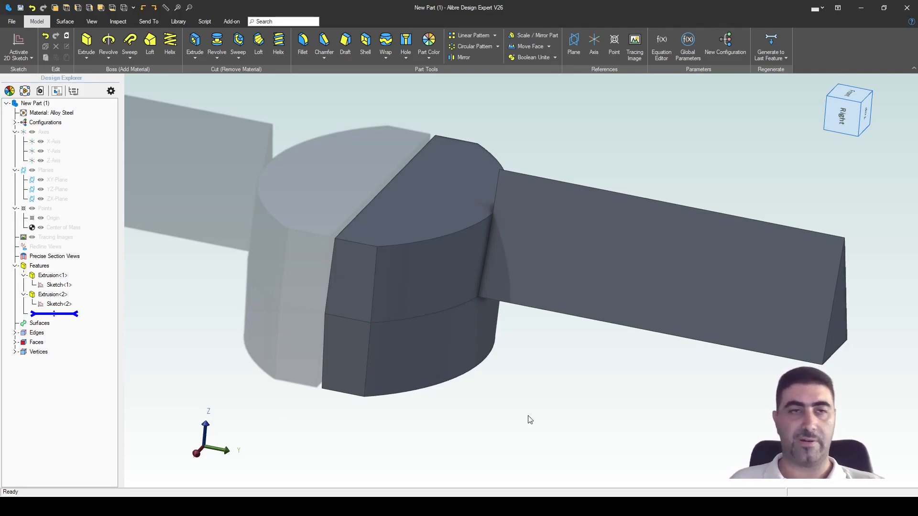
- Change the arc-topped body's extrusion type to To Depth, accept it, and regenerate the part through the triangle's extrusion
{"action": "right_click", "coordinate": [68, 276]}
{"action": "left_click", "coordinate": [75, 283]}
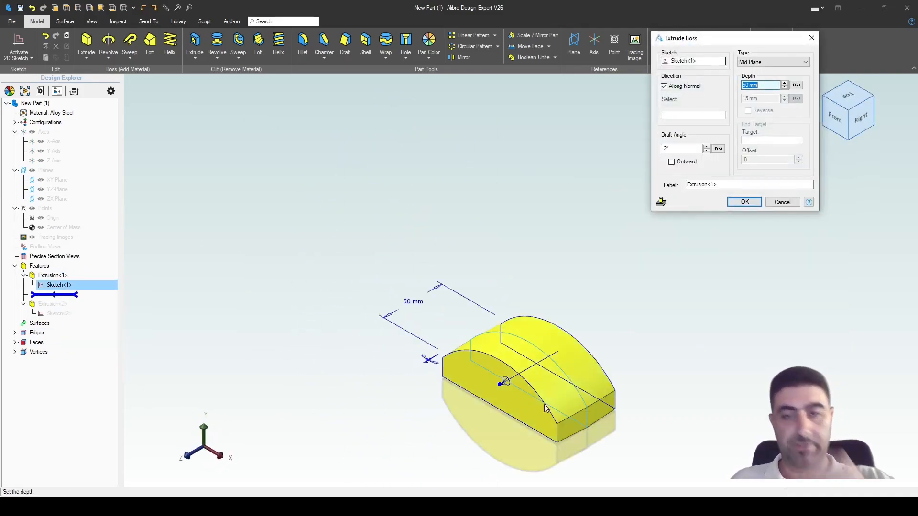
{"action": "middle_click_drag", "start_coordinate": [610, 445], "coordinate": [603, 457]}
{"action": "scroll", "coordinate": [657, 437], "scroll_direction": "up", "scroll_amount": 4}
{"action": "middle_click_drag", "start_coordinate": [658, 437], "coordinate": [610, 424]}
{"action": "middle_click_drag", "start_coordinate": [582, 389], "coordinate": [675, 364]}
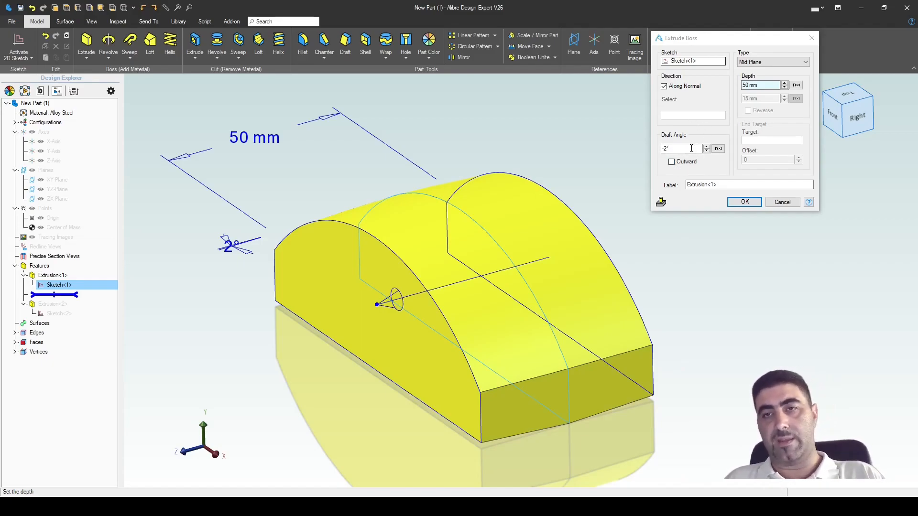
{"action": "left_click", "coordinate": [773, 61]}
{"action": "left_click", "coordinate": [761, 72]}
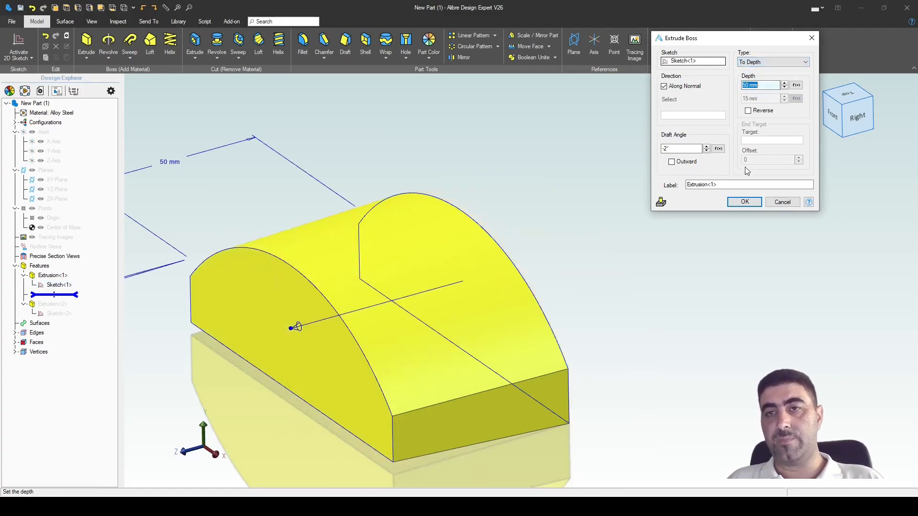
{"action": "left_click", "coordinate": [745, 202]}
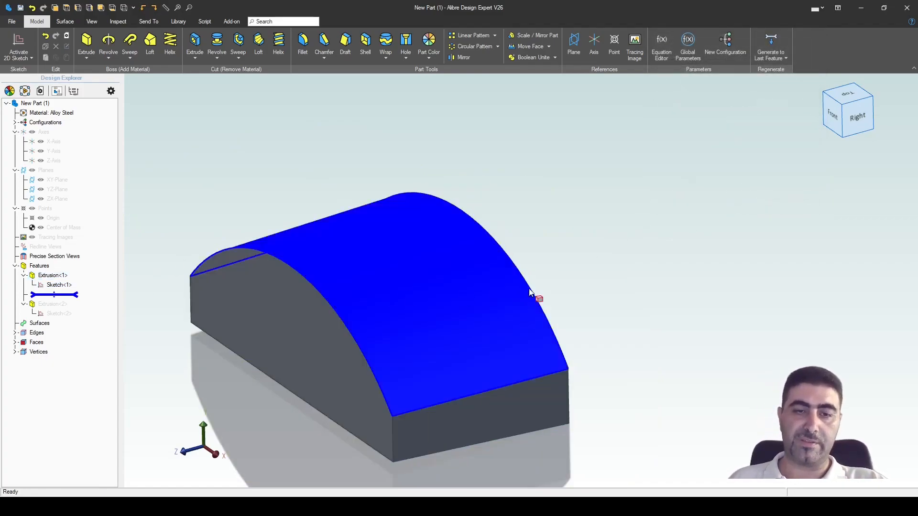
{"action": "left_click", "coordinate": [769, 42]}
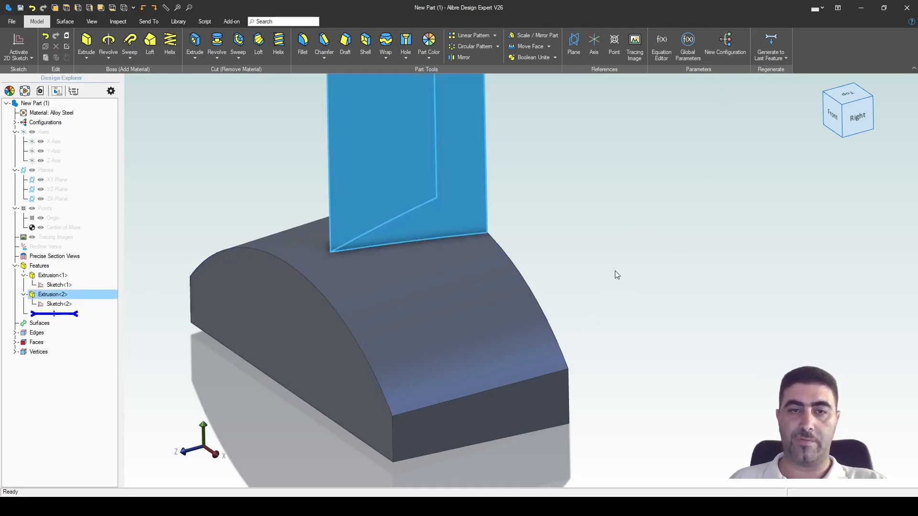
- Inspect where the triangle's extrusion meets the curved face of the body drafted in one direction
{"action": "middle_click_drag", "start_coordinate": [600, 275], "coordinate": [475, 321]}
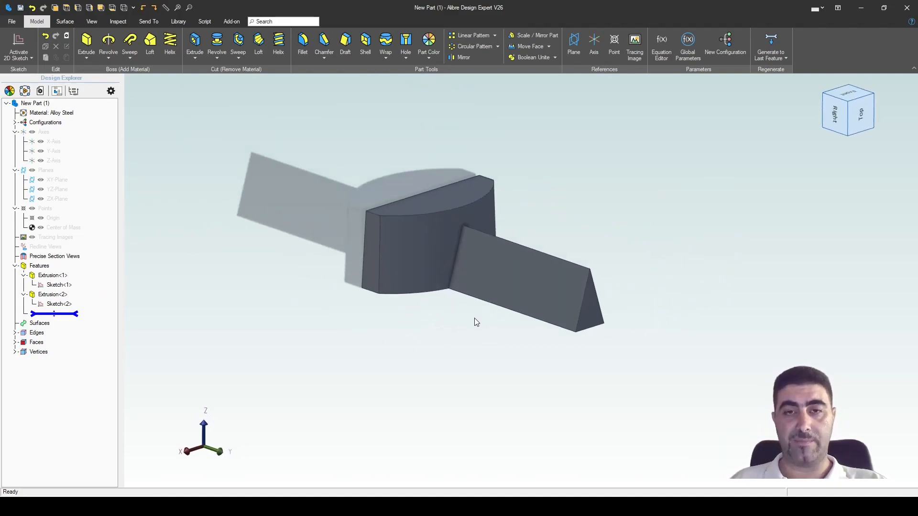
{"action": "scroll", "coordinate": [526, 337], "scroll_direction": "up", "scroll_amount": 4}
{"action": "scroll", "coordinate": [524, 342], "scroll_direction": "down", "scroll_amount": 1}
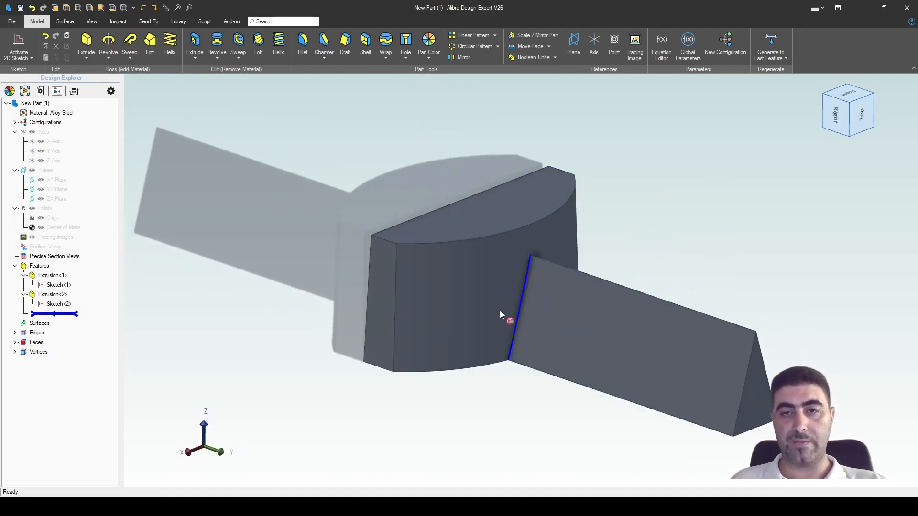
{"action": "middle_click_drag", "start_coordinate": [527, 413], "coordinate": [625, 399]}
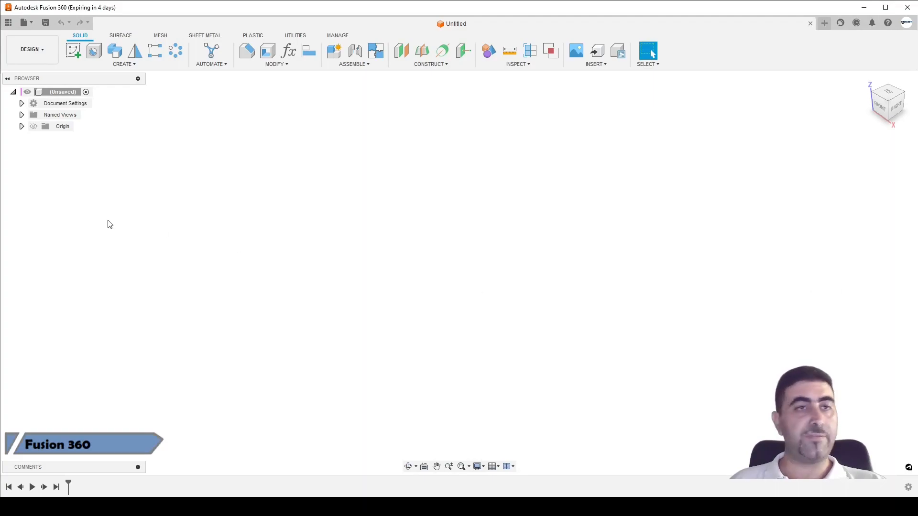
- In Fusion 360, sketch an open three-sided profile on the XY plane, with vertical sides about 27 mm high
{"action": "left_click", "coordinate": [73, 51]}
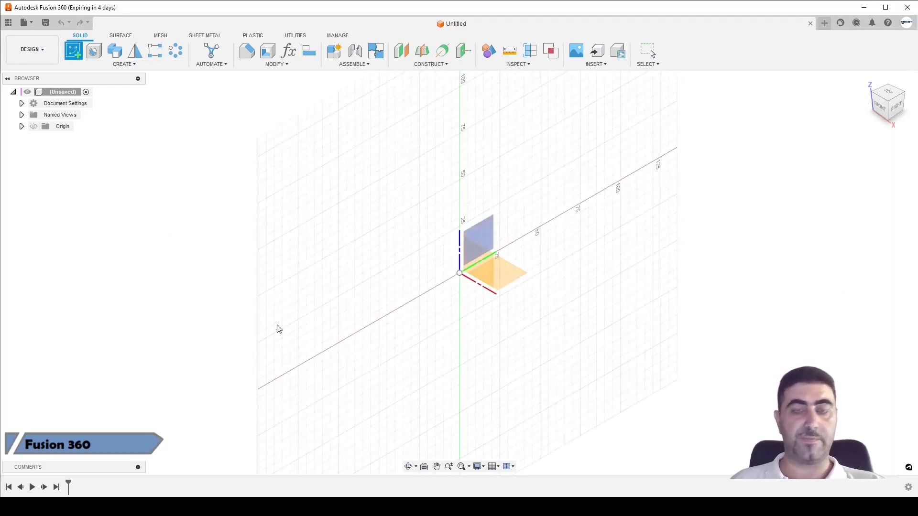
{"action": "left_click", "coordinate": [514, 286]}
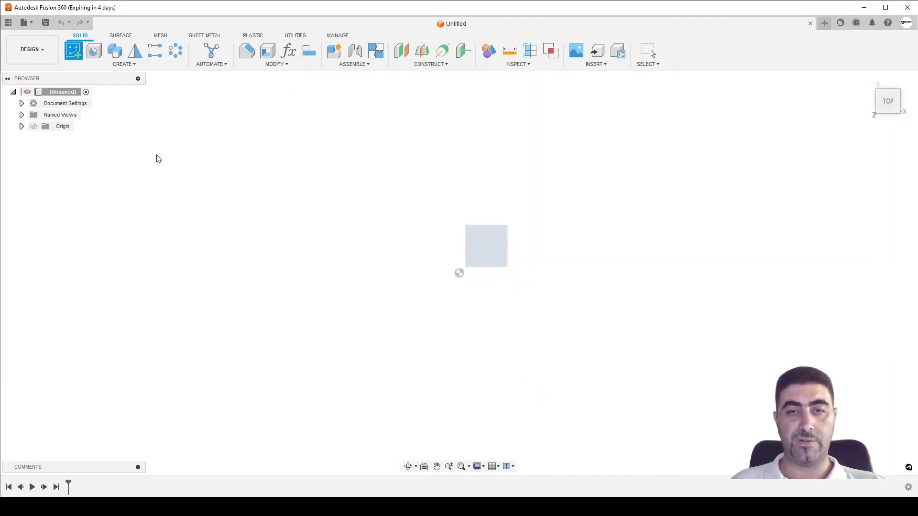
{"action": "key", "text": "l"}
{"action": "left_click", "coordinate": [402, 332]}
{"action": "left_click", "coordinate": [402, 395]}
{"action": "left_click", "coordinate": [575, 395]}
{"action": "left_click", "coordinate": [575, 337]}
{"action": "key", "text": "Escape"}
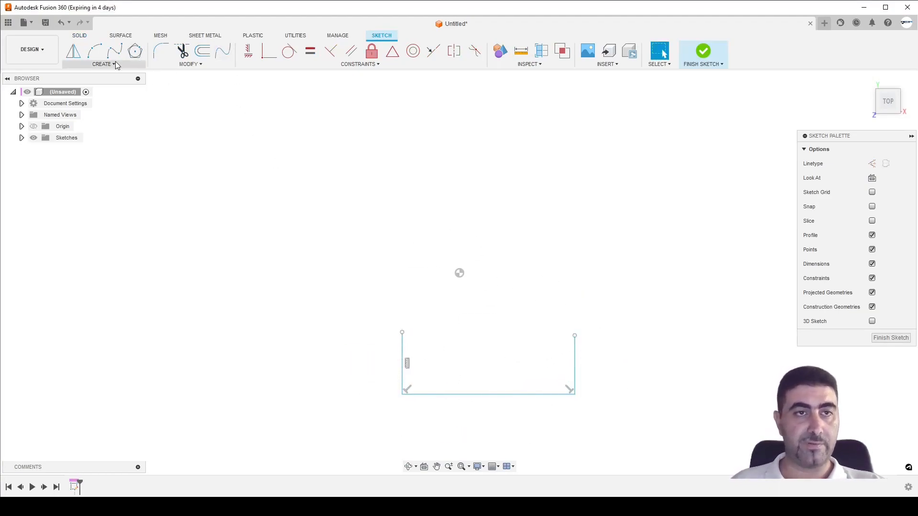
- Close the profile's open top with a three-point arc bulging upward and make the two vertical sides equal
{"action": "left_click", "coordinate": [94, 50]}
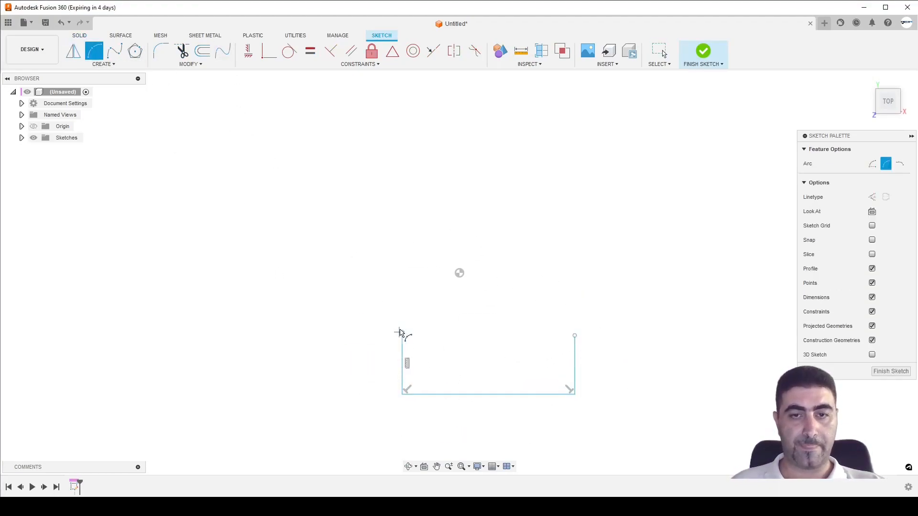
{"action": "left_click", "coordinate": [403, 332]}
{"action": "left_click", "coordinate": [575, 336]}
{"action": "left_click", "coordinate": [517, 315]}
{"action": "key", "text": "Escape"}
{"action": "left_click", "coordinate": [310, 50]}
{"action": "left_click", "coordinate": [403, 354]}
{"action": "left_click", "coordinate": [575, 364]}
{"action": "key", "text": "Escape"}
- Dimension the profile's vertical side to 15 mm and its base line to 100 mm
{"action": "key", "text": "d"}
{"action": "left_click", "coordinate": [570, 368]}
{"action": "left_click", "coordinate": [604, 364]}
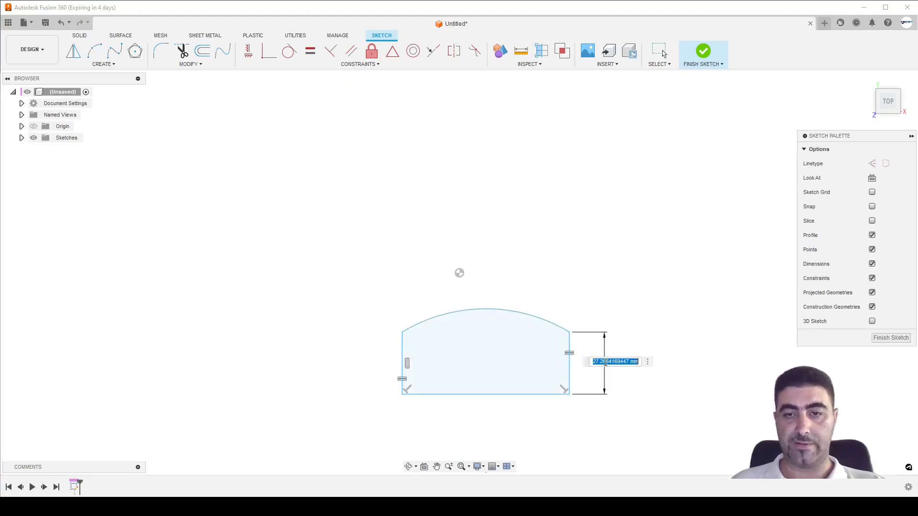
{"action": "type", "text": "15"}
{"action": "key", "text": "Return"}
{"action": "left_click", "coordinate": [524, 396]}
{"action": "left_click", "coordinate": [532, 409]}
{"action": "type", "text": "100"}
{"action": "key", "text": "Return"}
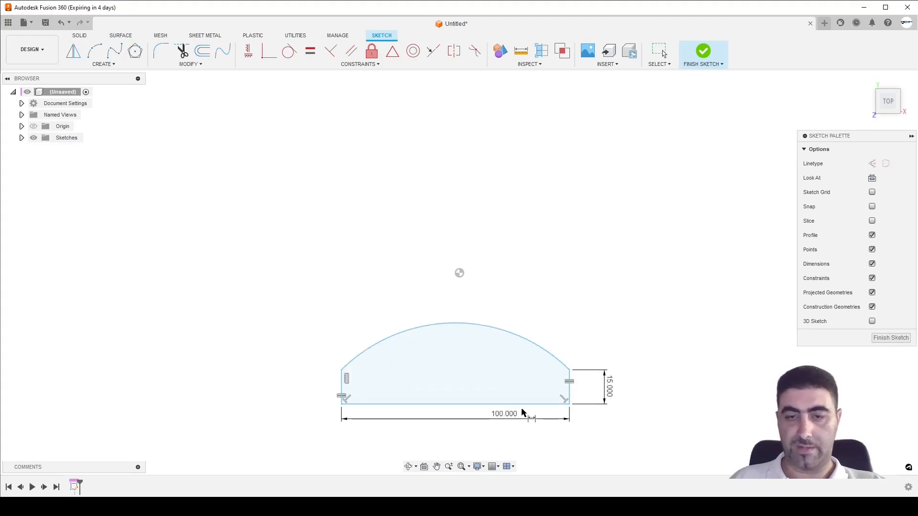
- Set the arc's radius to 65 mm and align its centre point vertically with the origin
{"action": "left_click", "coordinate": [516, 334]}
{"action": "left_click", "coordinate": [543, 295]}
{"action": "type", "text": "65"}
{"action": "key", "text": "Return"}
{"action": "scroll", "coordinate": [444, 206], "scroll_direction": "up", "scroll_amount": 2}
{"action": "scroll", "coordinate": [459, 254], "scroll_direction": "down", "scroll_amount": 5}
{"action": "scroll", "coordinate": [484, 400], "scroll_direction": "up", "scroll_amount": 2}
{"action": "left_click", "coordinate": [249, 52]}
{"action": "left_click", "coordinate": [448, 191]}
{"action": "left_click", "coordinate": [446, 336]}
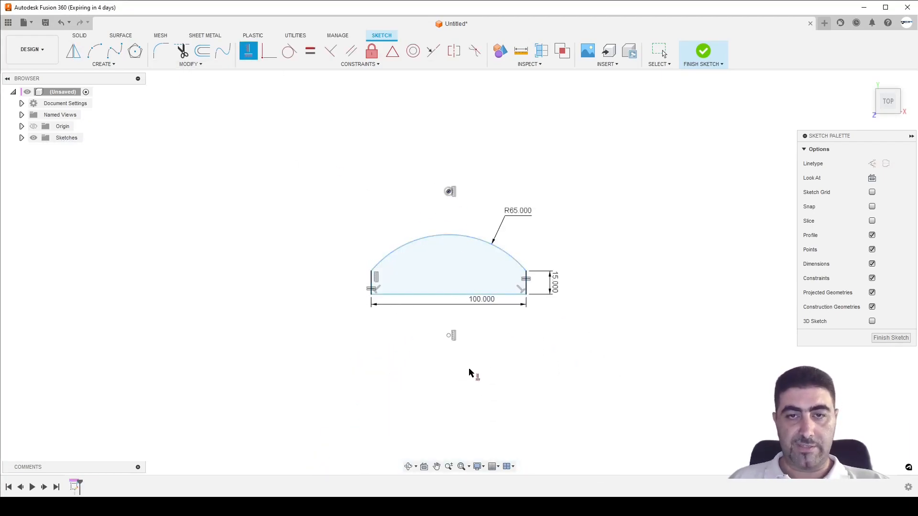
{"action": "key", "text": "Escape"}
- Add a distance dimension from the origin to the base line, moving the profile farther from the origin
{"action": "key", "text": "d"}
{"action": "left_click", "coordinate": [449, 192]}
{"action": "left_click", "coordinate": [478, 295]}
{"action": "left_click", "coordinate": [598, 252]}
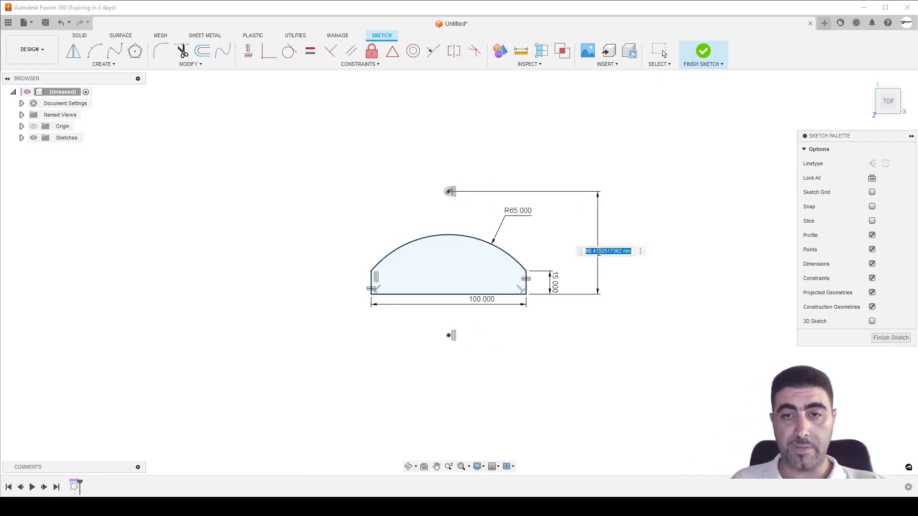
{"action": "type", "text": "100"}
{"action": "key", "text": "Return"}
- Set up an Extrude of the arc-topped profile with the Distance extent type and a distance of 50 mm
{"action": "key", "text": "e"}
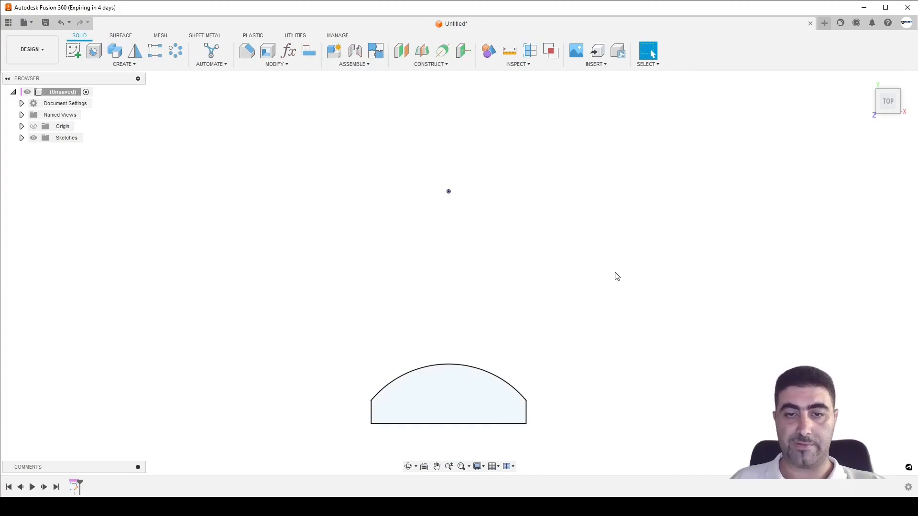
{"action": "middle_click_drag", "start_coordinate": [580, 332], "coordinate": [500, 321], "text": "shift"}
{"action": "left_click_drag", "start_coordinate": [453, 359], "coordinate": [449, 304]}
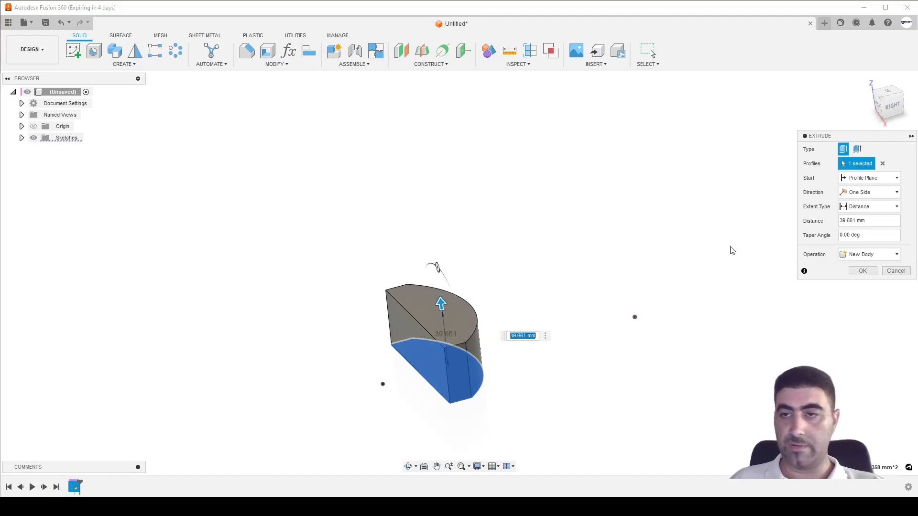
{"action": "left_click", "coordinate": [878, 223]}
{"action": "type", "text": "50"}
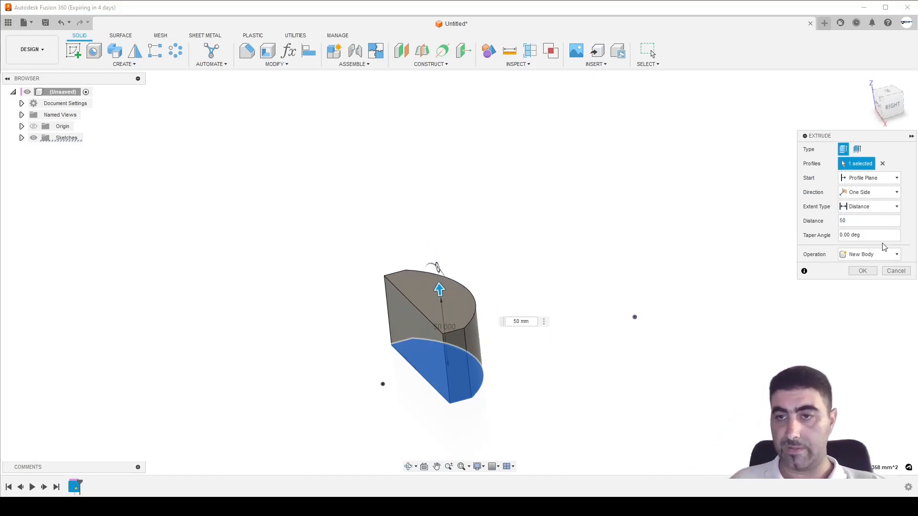
{"action": "left_click", "coordinate": [860, 209]}
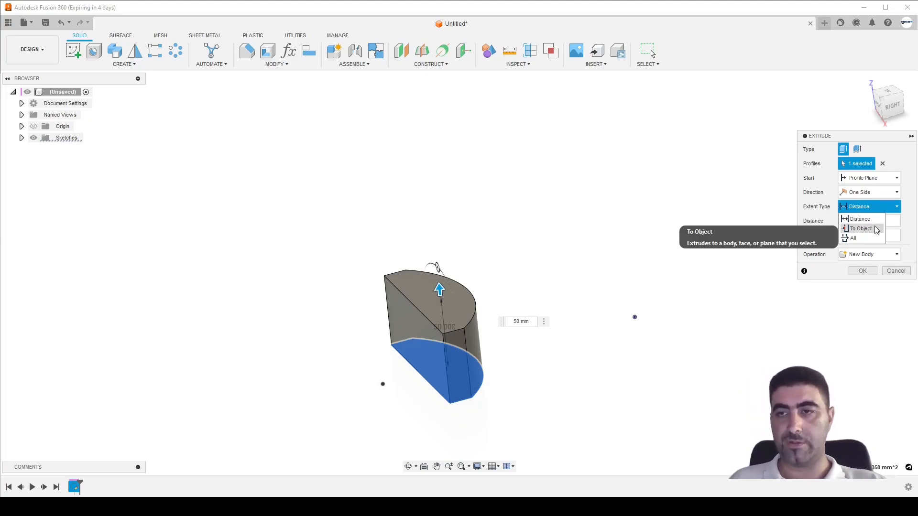
{"action": "left_click", "coordinate": [860, 219]}
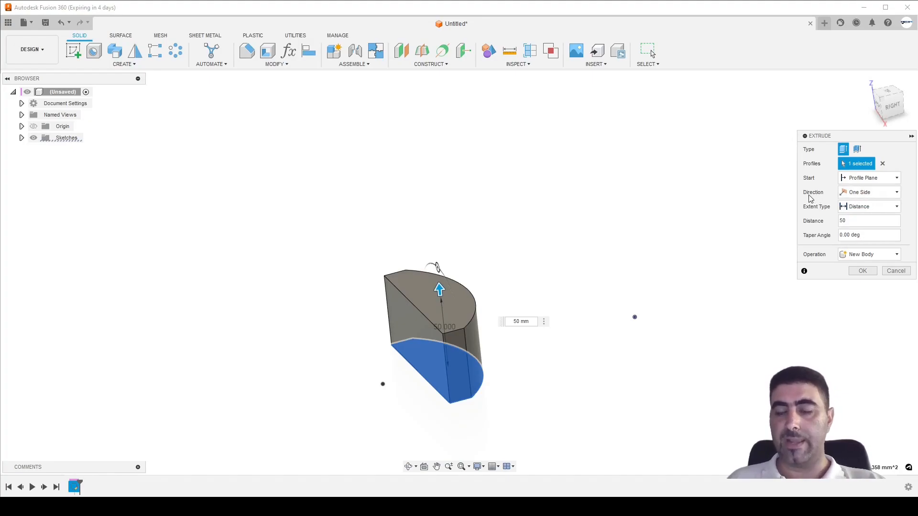
- Try the Symmetric direction for the extrusion, with the 50 mm distance measured over the whole length
{"action": "left_click", "coordinate": [866, 193]}
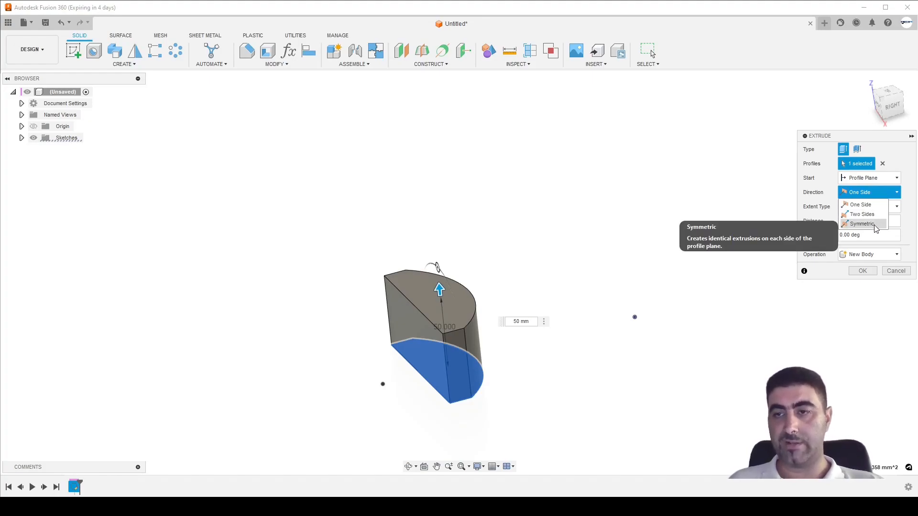
{"action": "left_click", "coordinate": [863, 224]}
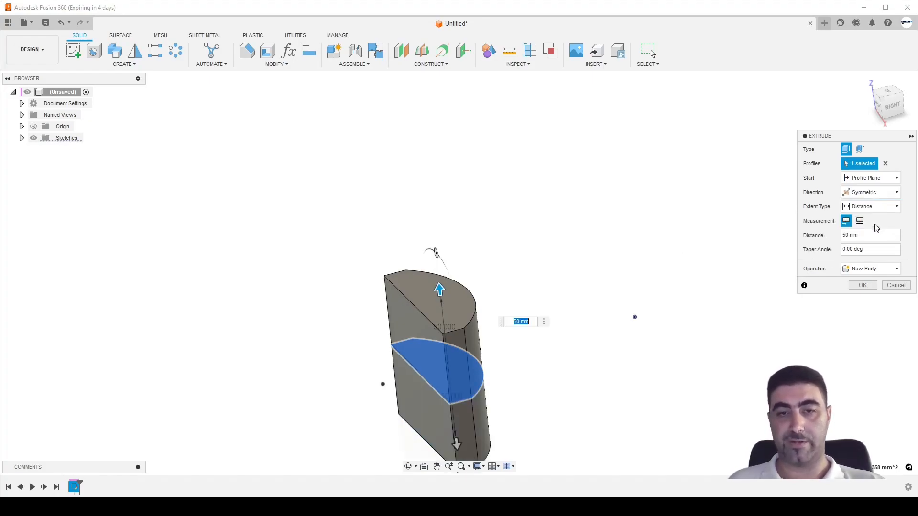
{"action": "scroll", "coordinate": [576, 152], "scroll_direction": "up", "scroll_amount": 5}
{"action": "scroll", "coordinate": [580, 194], "scroll_direction": "down", "scroll_amount": 10}
{"action": "scroll", "coordinate": [615, 400], "scroll_direction": "up", "scroll_amount": 4}
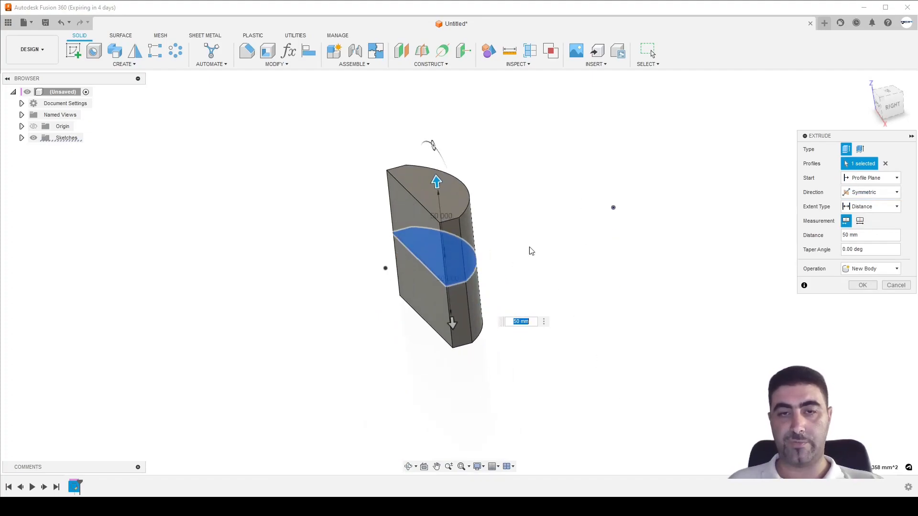
{"action": "scroll", "coordinate": [516, 214], "scroll_direction": "up", "scroll_amount": 3}
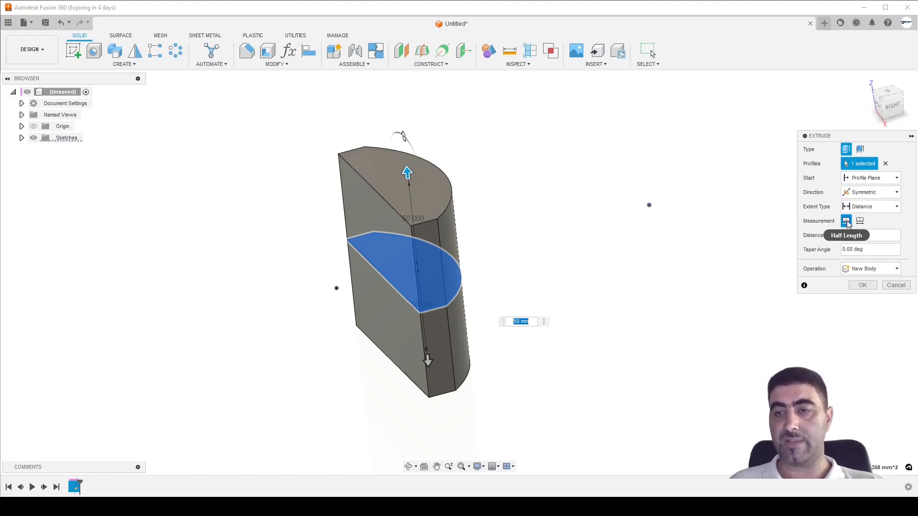
{"action": "left_click", "coordinate": [861, 221]}
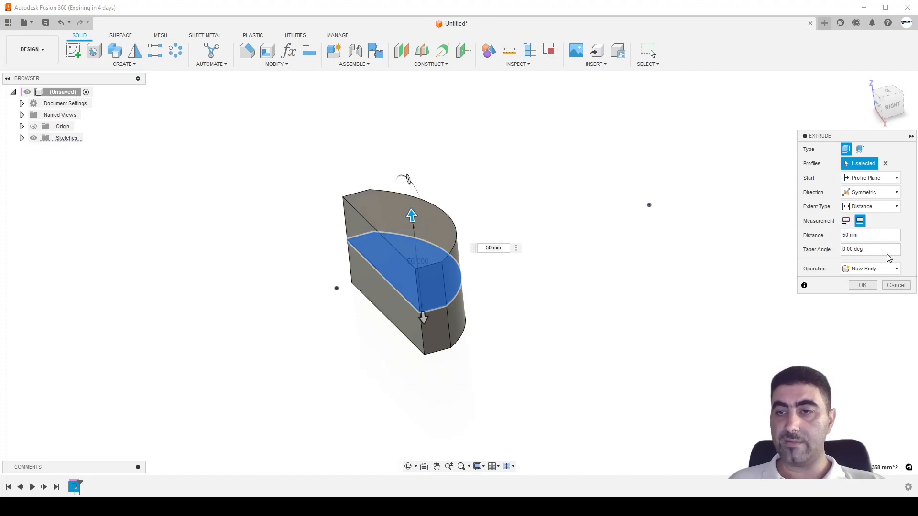
- Set the extrusion's taper angle to -2 degrees and check the tapered preview from another angle
{"action": "left_click", "coordinate": [858, 249]}
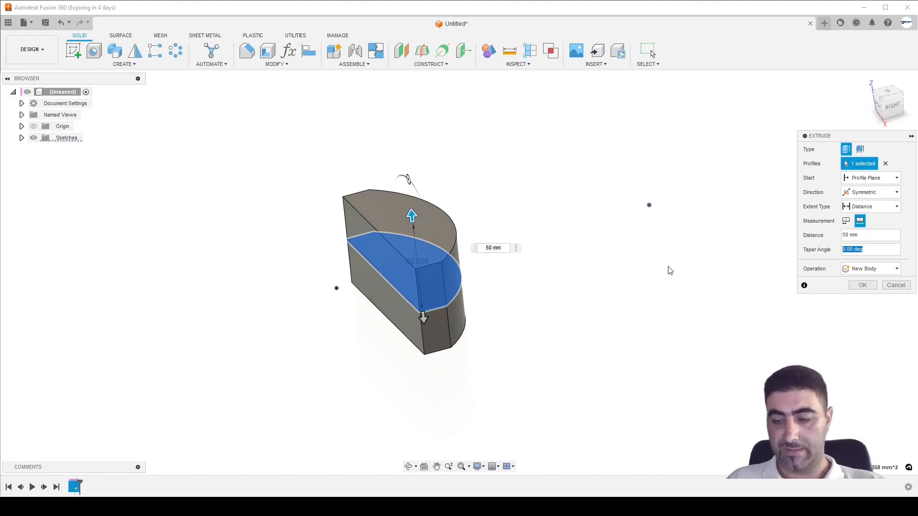
{"action": "type", "text": "21"}
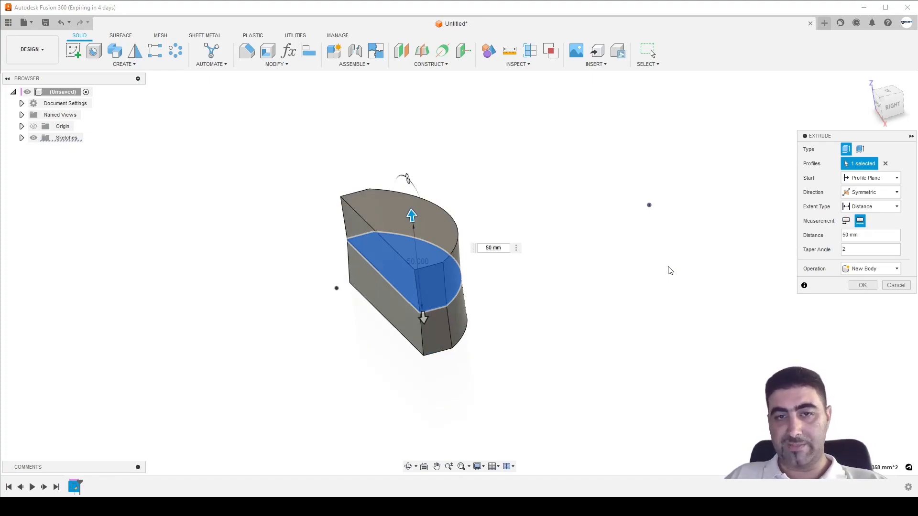
{"action": "type", "text": "-"}
{"action": "middle_click_drag", "start_coordinate": [621, 258], "coordinate": [567, 253], "text": "shift"}
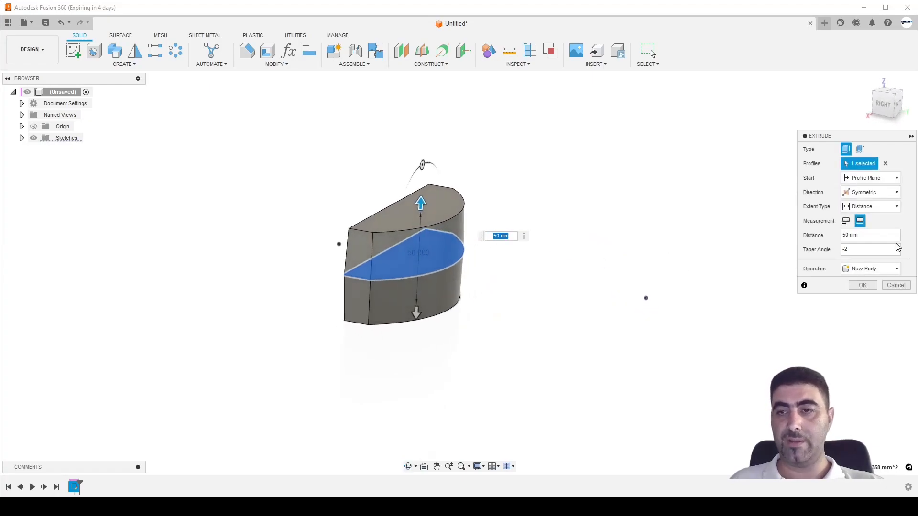
- Change the extrusion direction to One Side and create the tapered body
{"action": "left_click", "coordinate": [868, 193]}
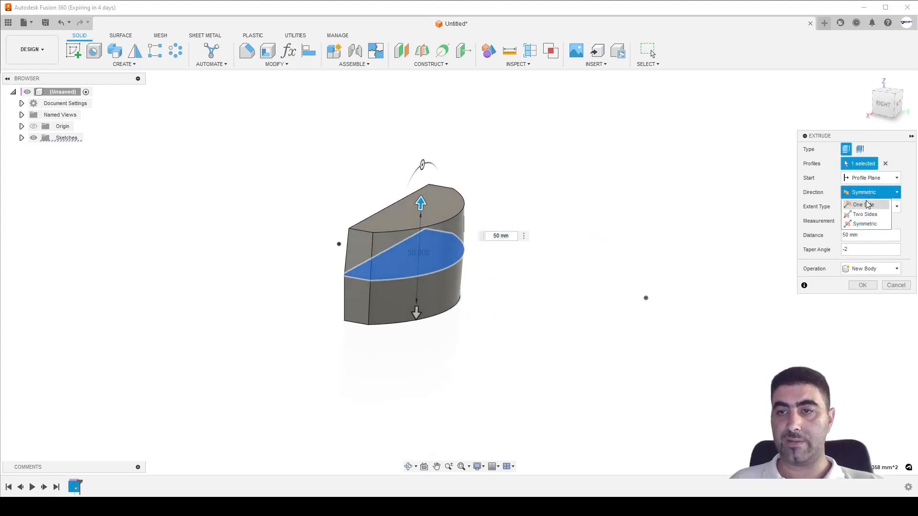
{"action": "left_click", "coordinate": [864, 203]}
{"action": "left_click", "coordinate": [862, 271]}
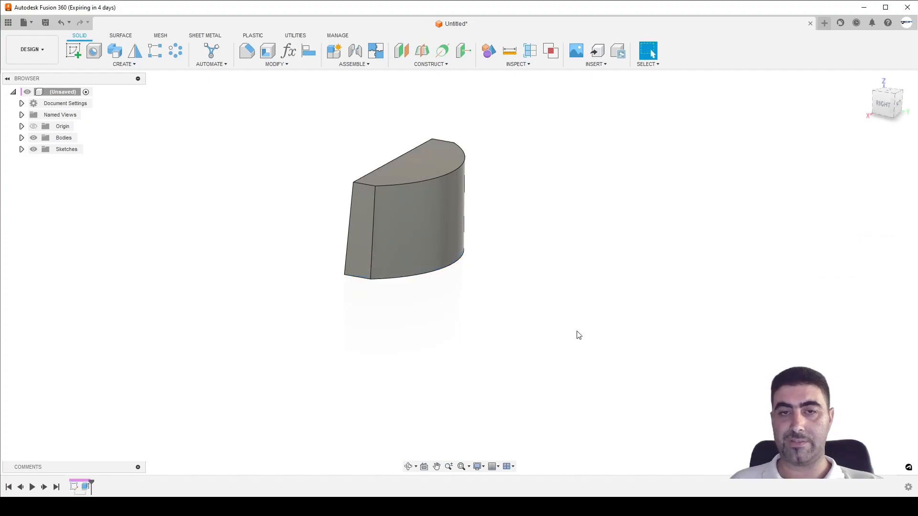
- Start a sketch on the front XZ plane and draw a closed triangle with three lines beside the body
{"action": "left_click", "coordinate": [74, 51]}
{"action": "mouse_move", "coordinate": [506, 316]}
{"action": "middle_mouse_down"}
{"action": "mouse_move", "coordinate": [534, 305]}
{"action": "mouse_move", "coordinate": [531, 293]}
{"action": "mouse_move", "coordinate": [542, 302]}
{"action": "middle_mouse_up"}
{"action": "left_click", "coordinate": [645, 259]}
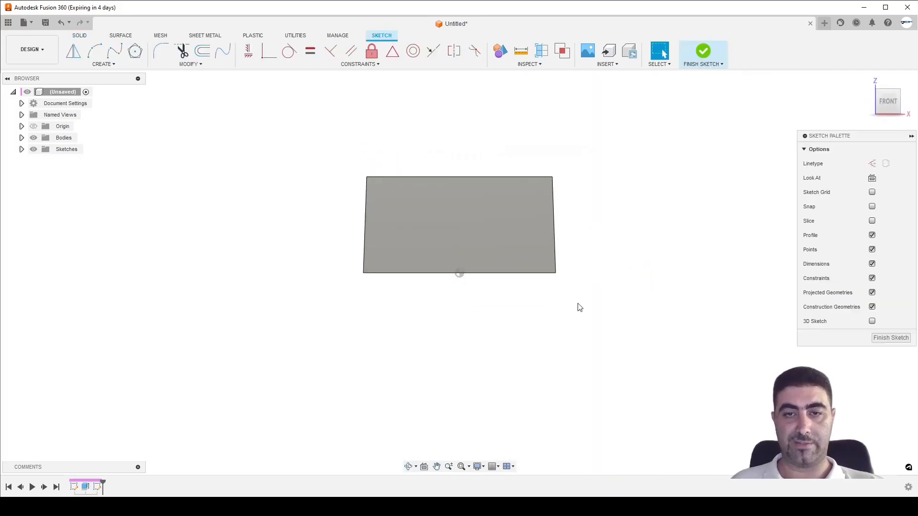
{"action": "key", "text": "l"}
{"action": "left_click", "coordinate": [273, 188]}
{"action": "left_click", "coordinate": [242, 312]}
{"action": "left_click", "coordinate": [362, 334]}
{"action": "left_click", "coordinate": [274, 188]}
{"action": "key", "text": "Escape"}
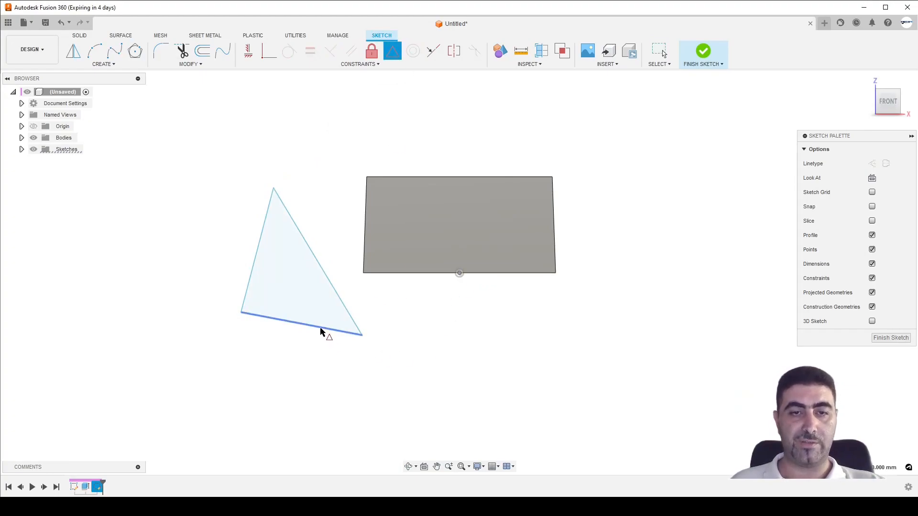
- Constrain the triangle with its base horizontal and the base's midpoint on the origin, and make its two slanted sides equal
{"action": "left_click_drag", "start_coordinate": [322, 329], "coordinate": [406, 278]}
{"action": "left_click", "coordinate": [248, 51]}
{"action": "left_click", "coordinate": [478, 279]}
{"action": "left_click", "coordinate": [311, 50]}
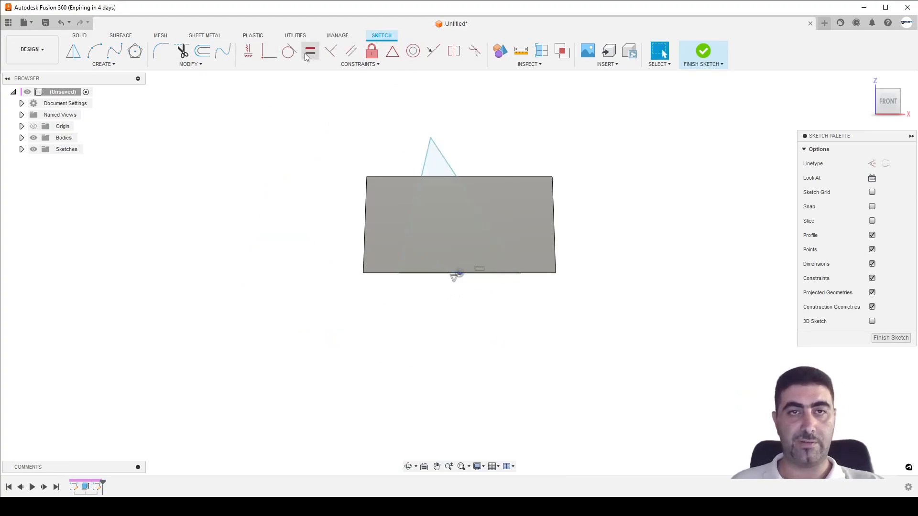
{"action": "left_click", "coordinate": [425, 158]}
{"action": "left_click", "coordinate": [445, 160]}
{"action": "key", "text": "Escape"}
- Dimension the triangle's apex angle to 35° and its slanted side to 40 mm, tidy the angle label, and finish the sketch
{"action": "key", "text": "d"}
{"action": "left_click", "coordinate": [445, 165]}
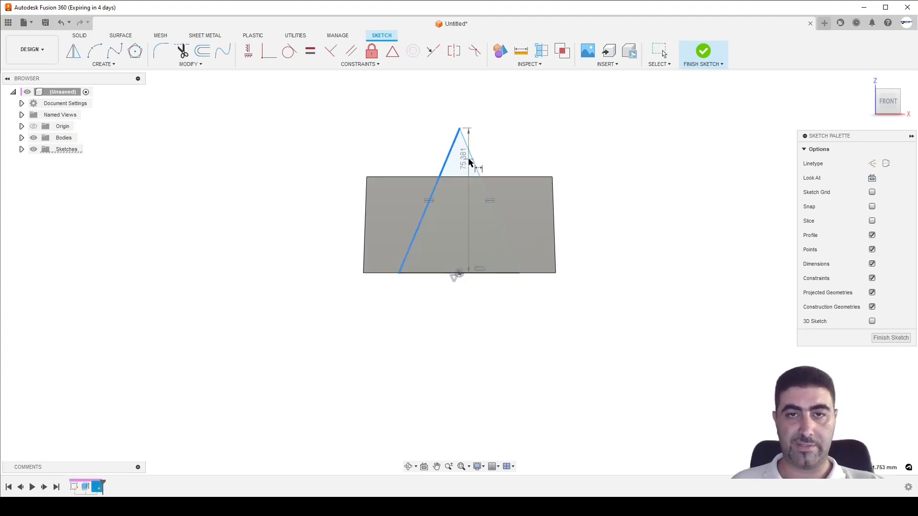
{"action": "left_click", "coordinate": [473, 162]}
{"action": "left_click", "coordinate": [458, 210]}
{"action": "type", "text": "35"}
{"action": "key", "text": "Return"}
{"action": "left_click", "coordinate": [450, 159]}
{"action": "left_click", "coordinate": [423, 150]}
{"action": "type", "text": "40"}
{"action": "key", "text": "Return"}
{"action": "key", "text": "Escape"}
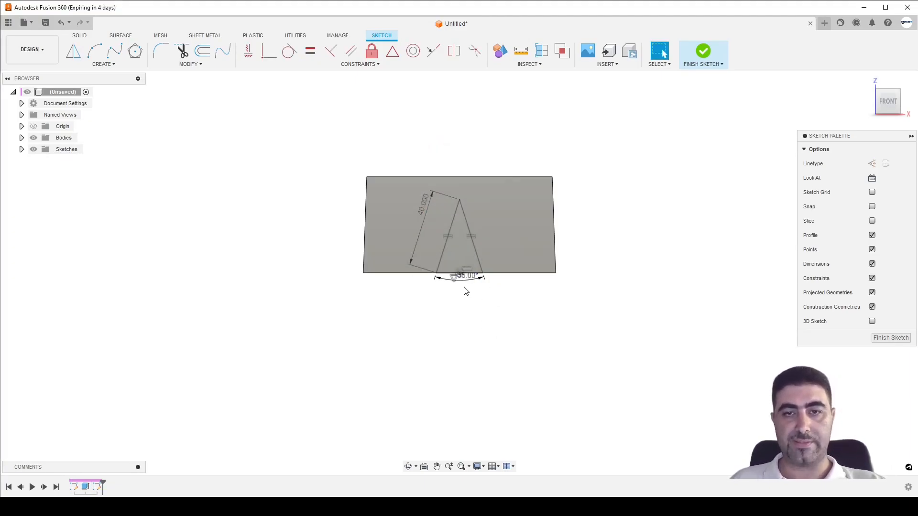
{"action": "left_click_drag", "start_coordinate": [476, 281], "coordinate": [494, 240]}
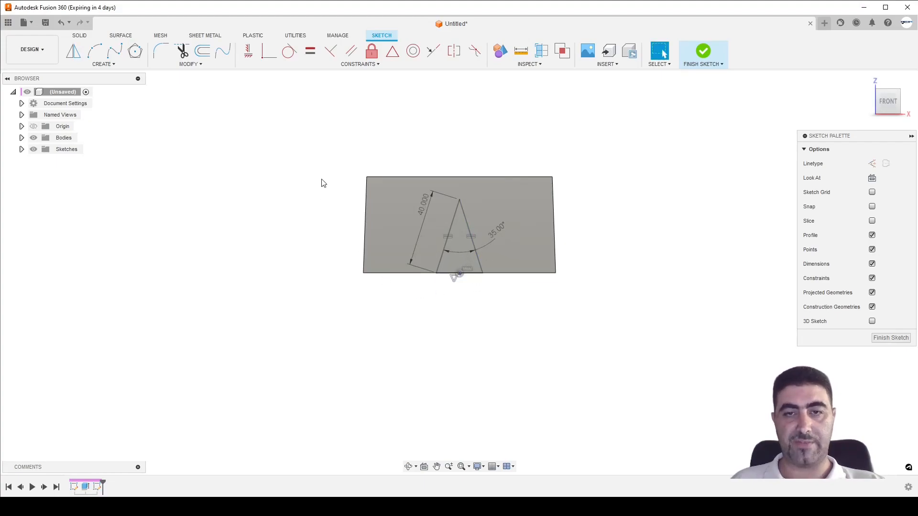
{"action": "left_click", "coordinate": [698, 51]}
- Extrude the triangle with the To Object extent up to the body's curved face, joining it to the body
{"action": "mouse_move", "coordinate": [570, 314]}
{"action": "middle_mouse_down"}
{"action": "mouse_move", "coordinate": [512, 300]}
{"action": "mouse_move", "coordinate": [525, 310]}
{"action": "middle_mouse_up"}
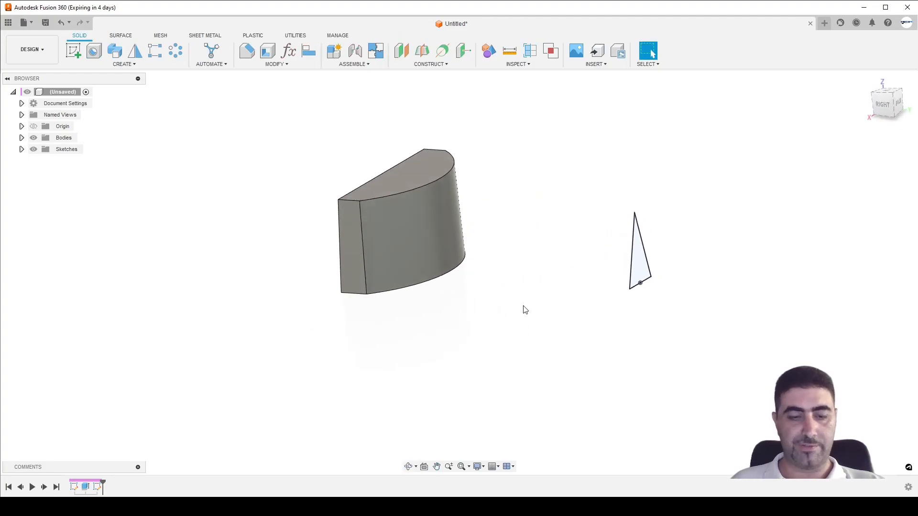
{"action": "left_click", "coordinate": [123, 64]}
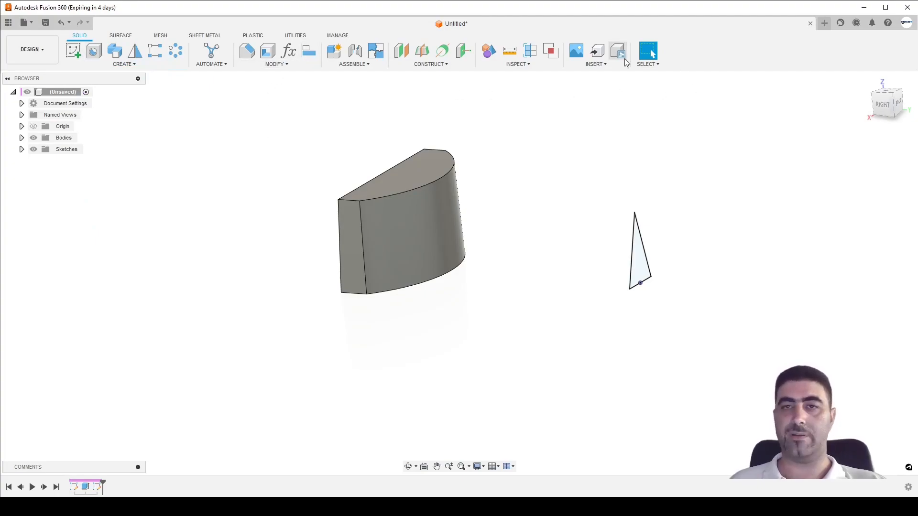
{"action": "left_click", "coordinate": [123, 64]}
{"action": "left_click", "coordinate": [84, 113]}
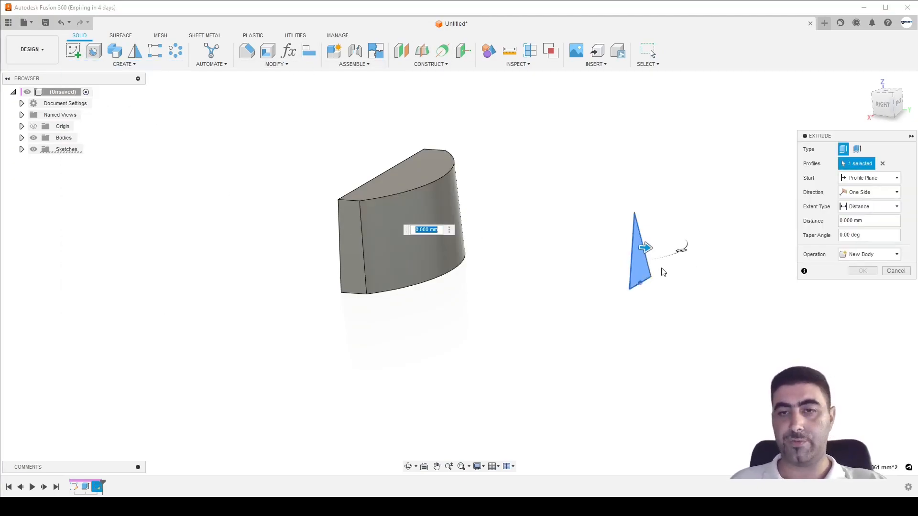
{"action": "left_click_drag", "start_coordinate": [647, 249], "coordinate": [422, 243]}
{"action": "left_click", "coordinate": [876, 206]}
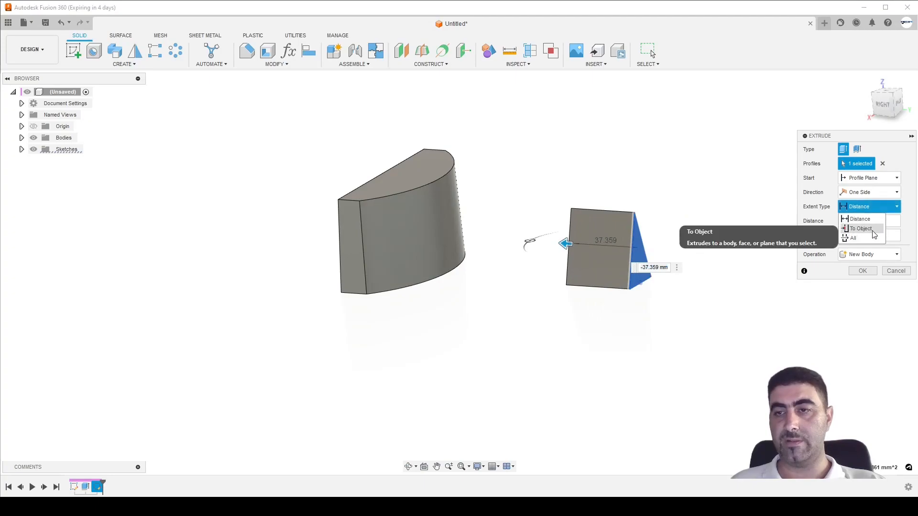
{"action": "left_click", "coordinate": [860, 229]}
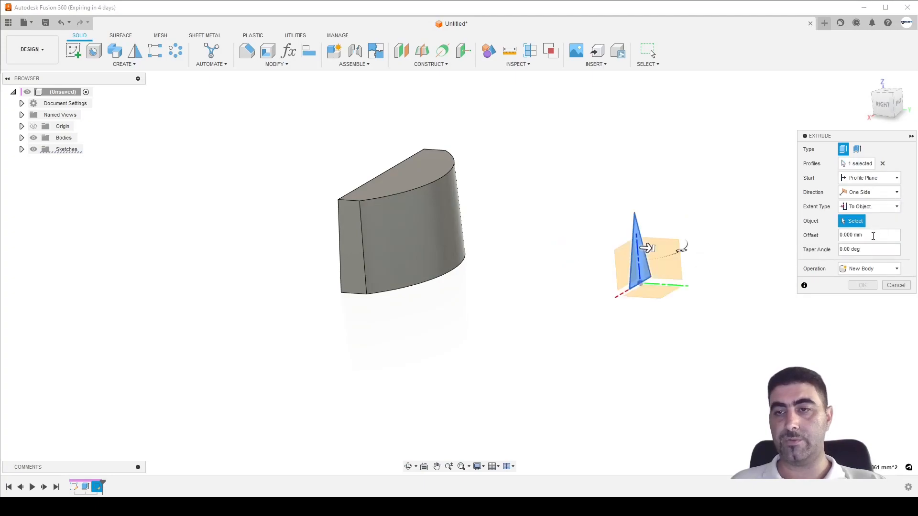
{"action": "left_click", "coordinate": [452, 255]}
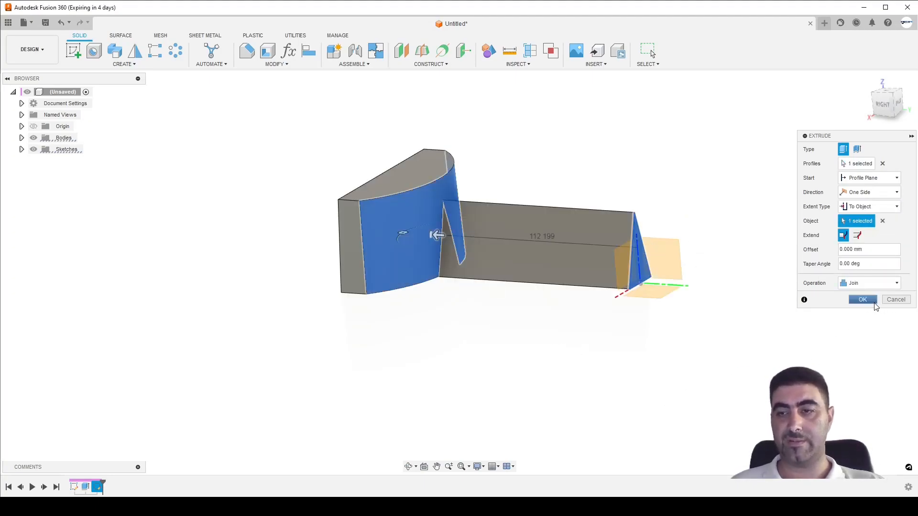
{"action": "left_click", "coordinate": [863, 300]}
- Examine the joined triangular prism where it meets the curved face of the tapered body
{"action": "middle_click_drag", "start_coordinate": [439, 292], "coordinate": [469, 300], "text": "shift"}
{"action": "scroll", "coordinate": [515, 333], "scroll_direction": "up", "scroll_amount": 4}
{"action": "scroll", "coordinate": [527, 249], "scroll_direction": "down", "scroll_amount": 3}
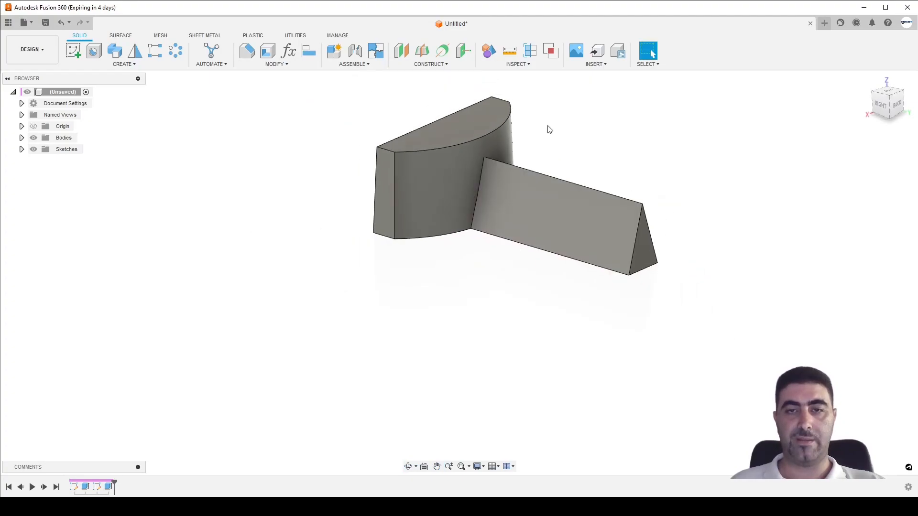
{"action": "scroll", "coordinate": [546, 117], "scroll_direction": "up", "scroll_amount": 4}
{"action": "scroll", "coordinate": [545, 117], "scroll_direction": "down", "scroll_amount": 2}
{"action": "scroll", "coordinate": [549, 124], "scroll_direction": "up", "scroll_amount": 1}
{"action": "middle_click_drag", "start_coordinate": [553, 133], "coordinate": [569, 151], "text": "shift"}
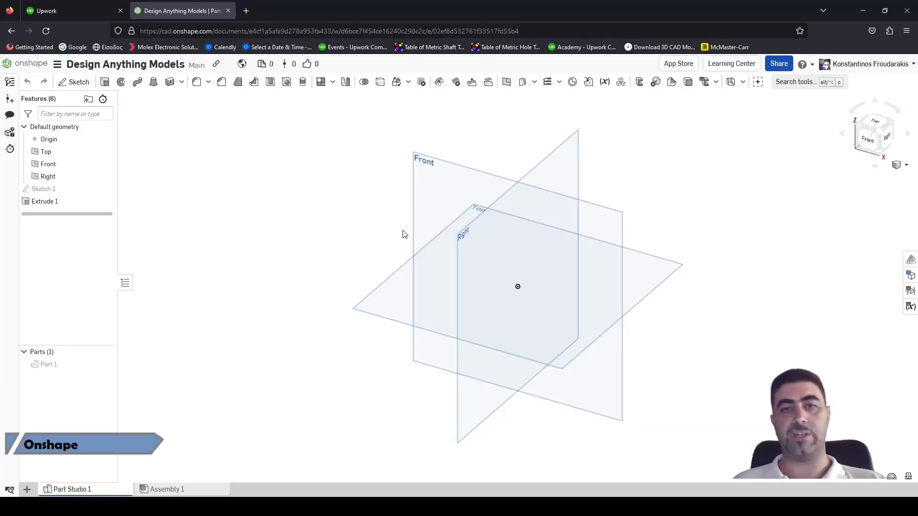
- Switch to Onshape, start a sketch on the Top plane, and draw an open U of three lines with sides about 19 mm long
{"action": "left_click", "coordinate": [74, 82]}
{"action": "left_click", "coordinate": [555, 269]}
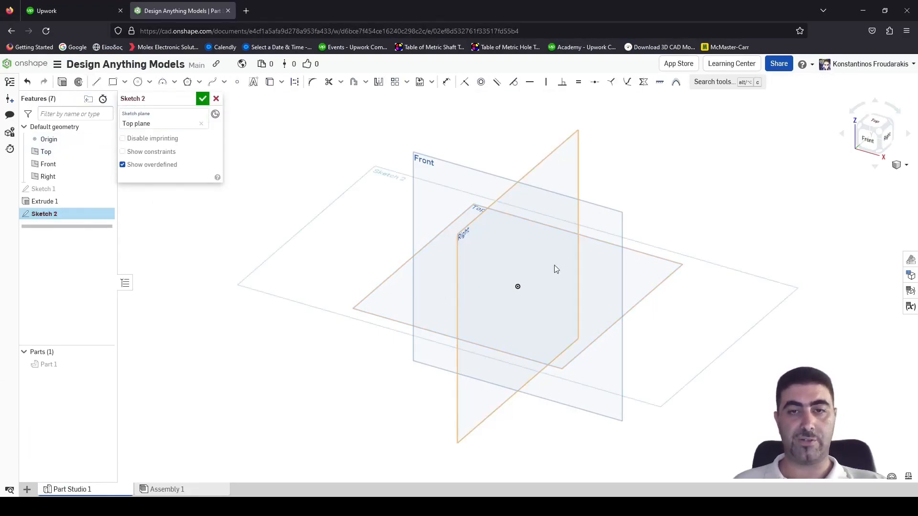
{"action": "left_click", "coordinate": [882, 119]}
{"action": "scroll", "coordinate": [458, 219], "scroll_direction": "down", "scroll_amount": 3}
{"action": "left_click", "coordinate": [97, 82]}
{"action": "left_click", "coordinate": [427, 285]}
{"action": "left_click", "coordinate": [427, 318]}
{"action": "left_click", "coordinate": [549, 318]}
{"action": "key", "text": "Escape"}
{"action": "key", "text": "l"}
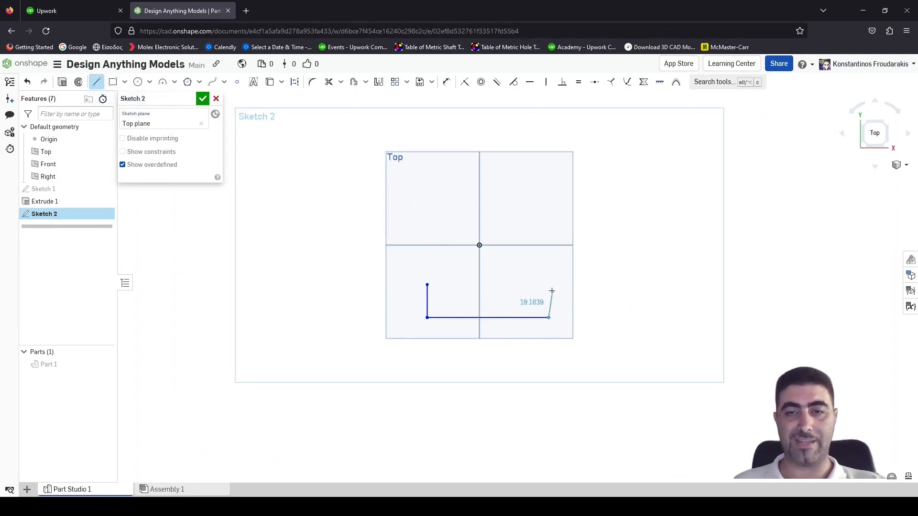
{"action": "left_click", "coordinate": [549, 287]}
{"action": "key", "text": "Escape"}
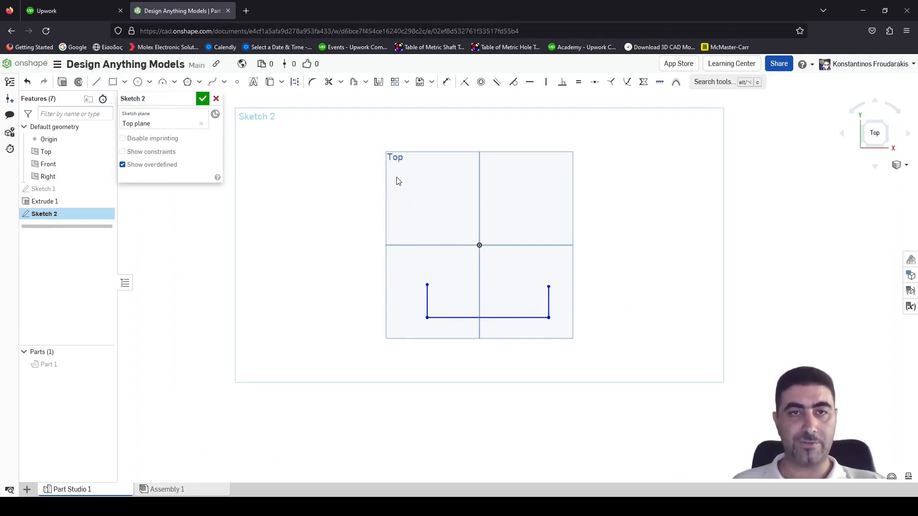
- Make the two vertical lines of the U equal in length
{"action": "left_click", "coordinate": [578, 82]}
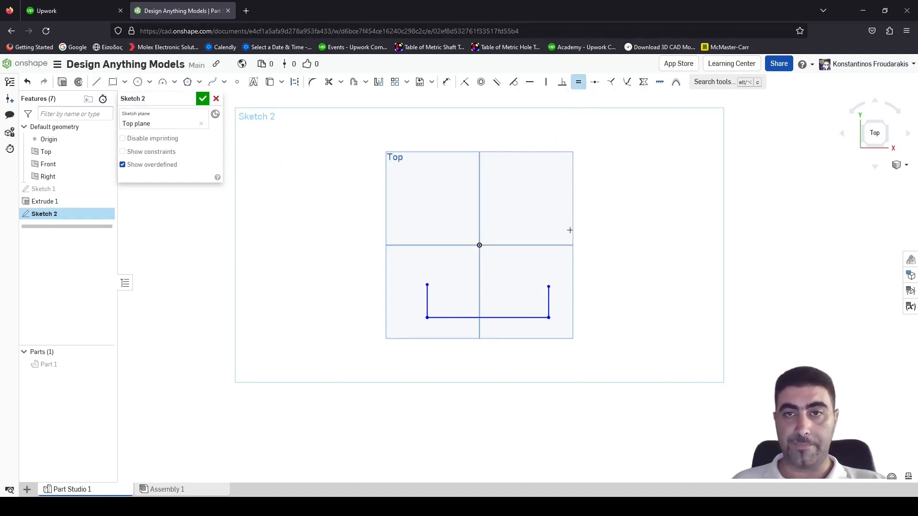
{"action": "left_click", "coordinate": [545, 301]}
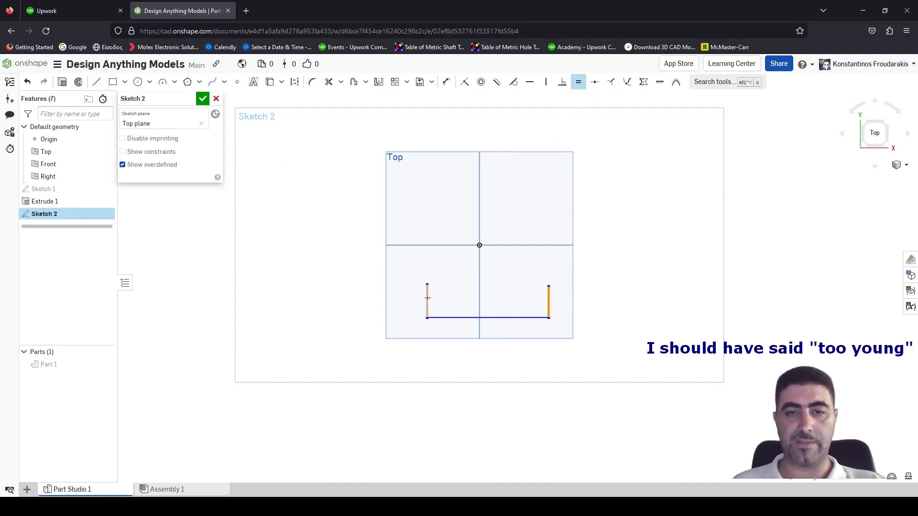
{"action": "key", "text": "Escape"}
{"action": "scroll", "coordinate": [546, 295], "scroll_direction": "down", "scroll_amount": 5}
{"action": "scroll", "coordinate": [547, 296], "scroll_direction": "up", "scroll_amount": 9}
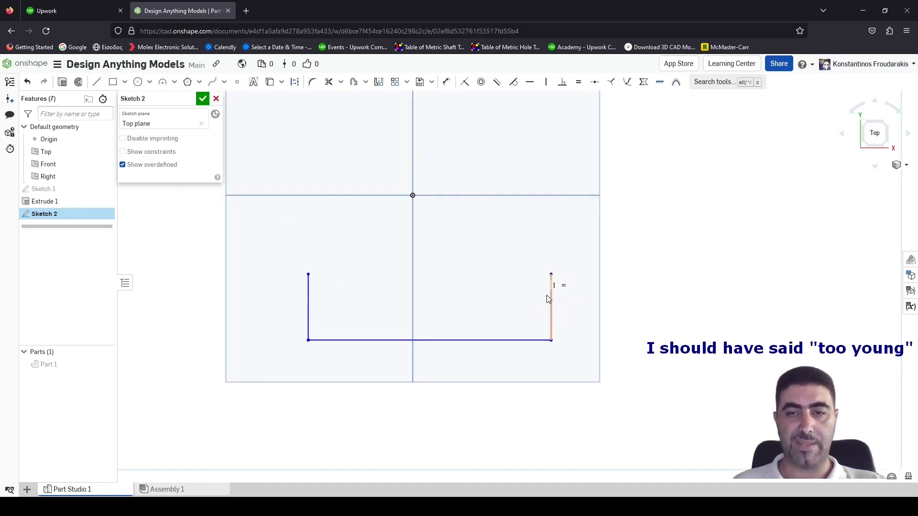
- Close the profile with a three-point arc across the open ends of the U and set its radius to 65 mm
{"action": "scroll", "coordinate": [395, 253], "scroll_direction": "down", "scroll_amount": 2}
{"action": "left_click", "coordinate": [163, 82]}
{"action": "left_click", "coordinate": [334, 267]}
{"action": "left_click", "coordinate": [506, 267]}
{"action": "left_click", "coordinate": [421, 243]}
{"action": "key", "text": "d"}
{"action": "left_click", "coordinate": [439, 243]}
{"action": "left_click", "coordinate": [490, 224]}
{"action": "type", "text": "65"}
{"action": "key", "text": "Return"}
- Dimension the profile's vertical side to 15 mm and its base to 100 mm, and move the side and radius labels clear
{"action": "left_click", "coordinate": [483, 283]}
{"action": "left_click", "coordinate": [506, 292]}
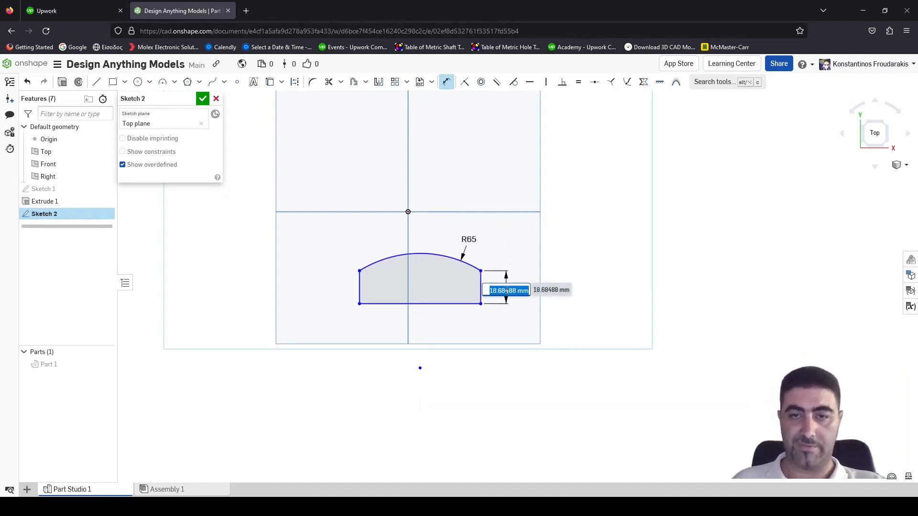
{"action": "type", "text": "15"}
{"action": "key", "text": "Return"}
{"action": "left_click", "coordinate": [454, 305]}
{"action": "left_click", "coordinate": [454, 325]}
{"action": "type", "text": "100"}
{"action": "key", "text": "Return"}
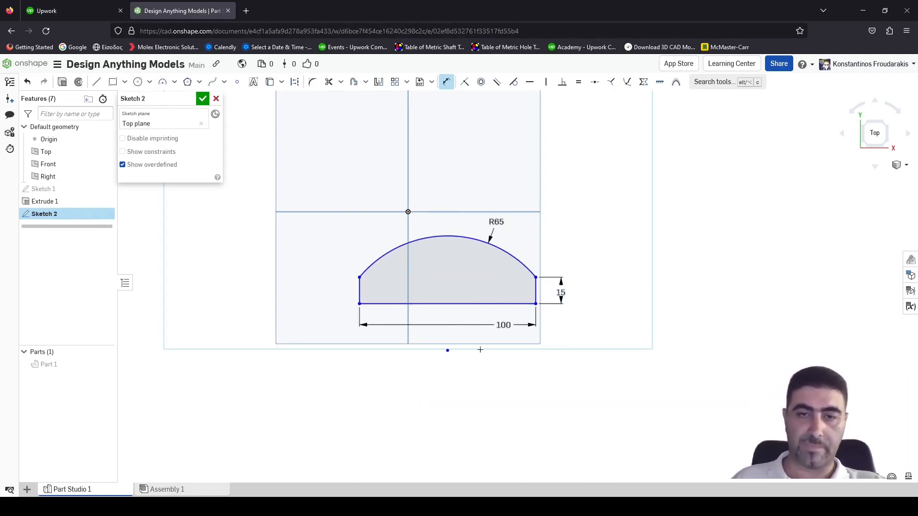
{"action": "left_click_drag", "start_coordinate": [577, 292], "coordinate": [571, 246]}
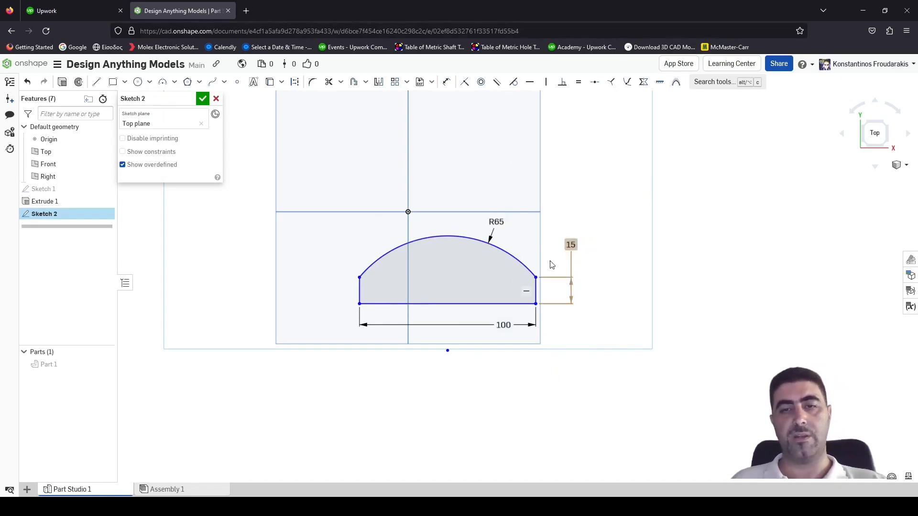
{"action": "left_click_drag", "start_coordinate": [498, 221], "coordinate": [535, 235]}
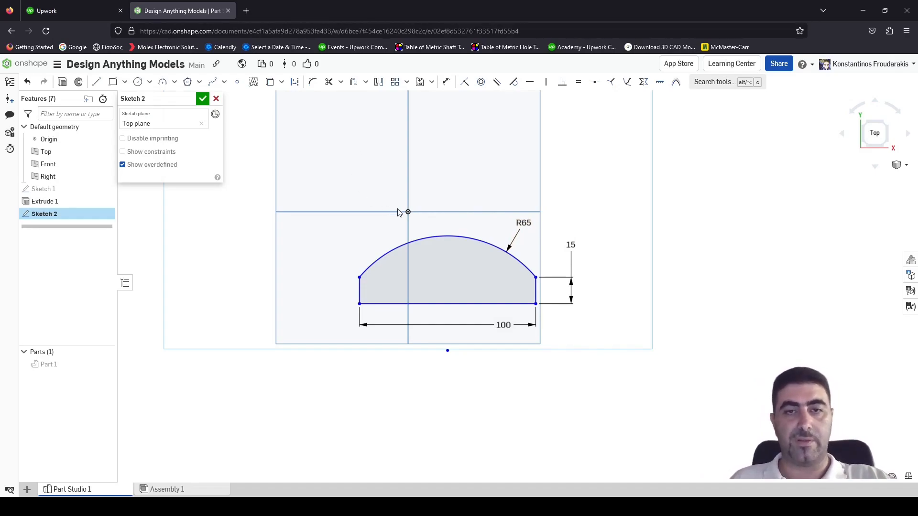
- Align the arc's centre vertically with the origin and turn on the display of sketch constraints
{"action": "left_click", "coordinate": [546, 81]}
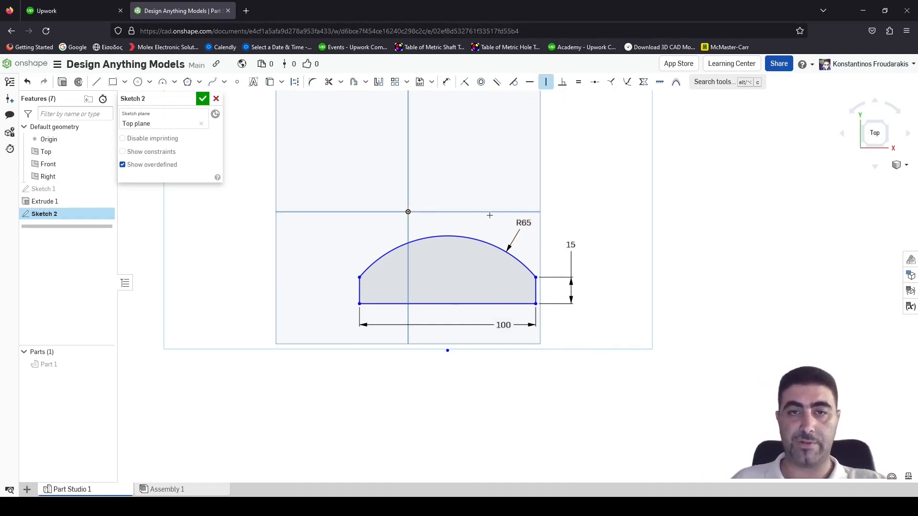
{"action": "left_click", "coordinate": [408, 212]}
{"action": "left_click", "coordinate": [447, 351]}
{"action": "key", "text": "Escape"}
{"action": "left_click", "coordinate": [122, 152]}
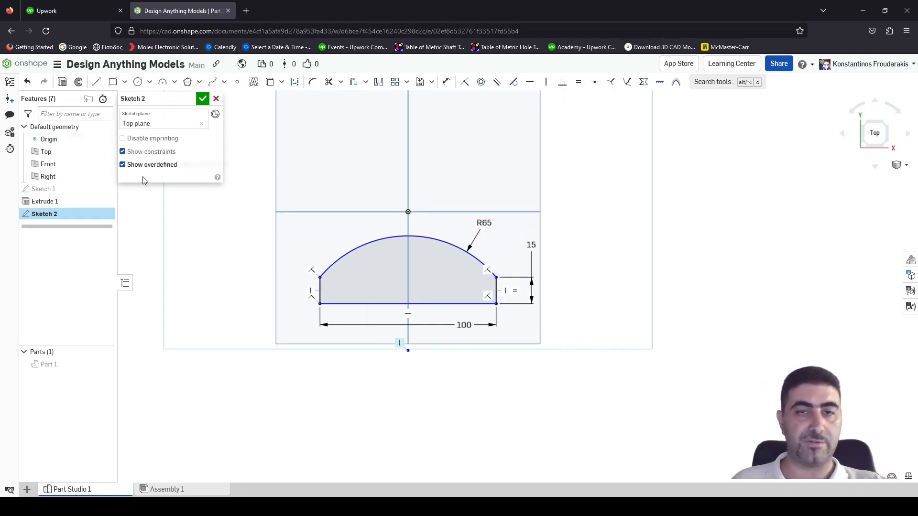
- Dimension the distance from the origin to the profile's base to 150 mm and accept the sketch
{"action": "scroll", "coordinate": [469, 414], "scroll_direction": "down", "scroll_amount": 1}
{"action": "key", "text": "d"}
{"action": "left_click", "coordinate": [417, 244]}
{"action": "left_click", "coordinate": [430, 320]}
{"action": "left_click", "coordinate": [572, 291]}
{"action": "type", "text": "150"}
{"action": "key", "text": "Return"}
{"action": "scroll", "coordinate": [481, 248], "scroll_direction": "down", "scroll_amount": 2}
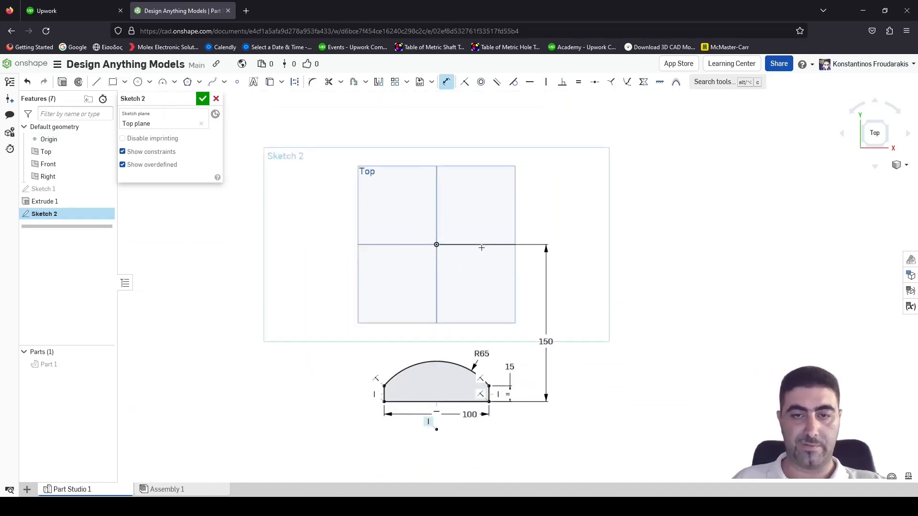
{"action": "left_click", "coordinate": [202, 98]}
- Extrude the arc-topped profile as a new solid with a blind depth of 50 mm
{"action": "left_click", "coordinate": [105, 88]}
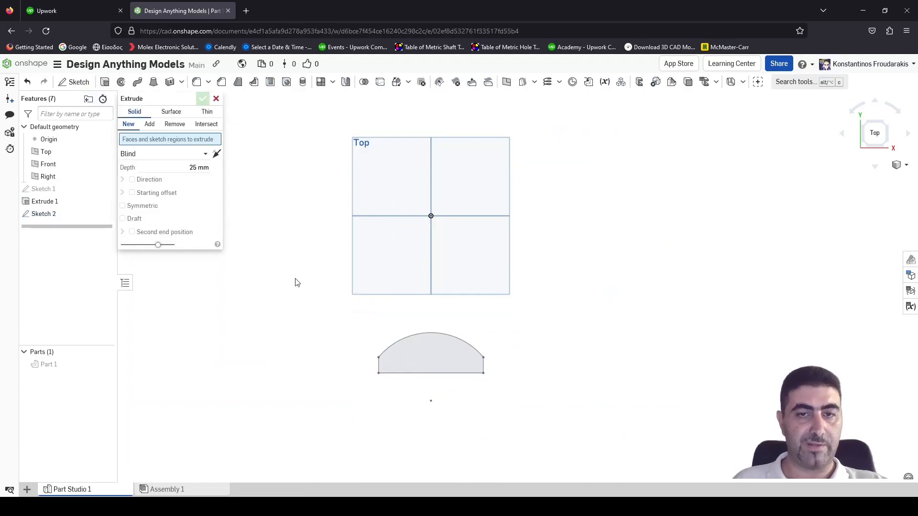
{"action": "left_click", "coordinate": [403, 348]}
{"action": "scroll", "coordinate": [351, 342], "scroll_direction": "up", "scroll_amount": 5}
{"action": "scroll", "coordinate": [353, 335], "scroll_direction": "down", "scroll_amount": 4}
{"action": "right_click_drag", "start_coordinate": [353, 328], "coordinate": [297, 318]}
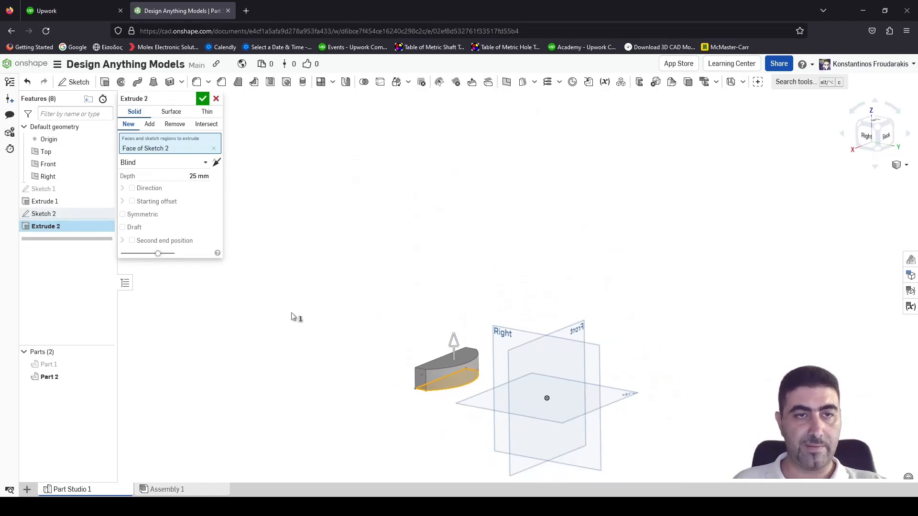
{"action": "left_click", "coordinate": [208, 177]}
{"action": "type", "text": "50"}
{"action": "scroll", "coordinate": [480, 427], "scroll_direction": "down", "scroll_amount": 2}
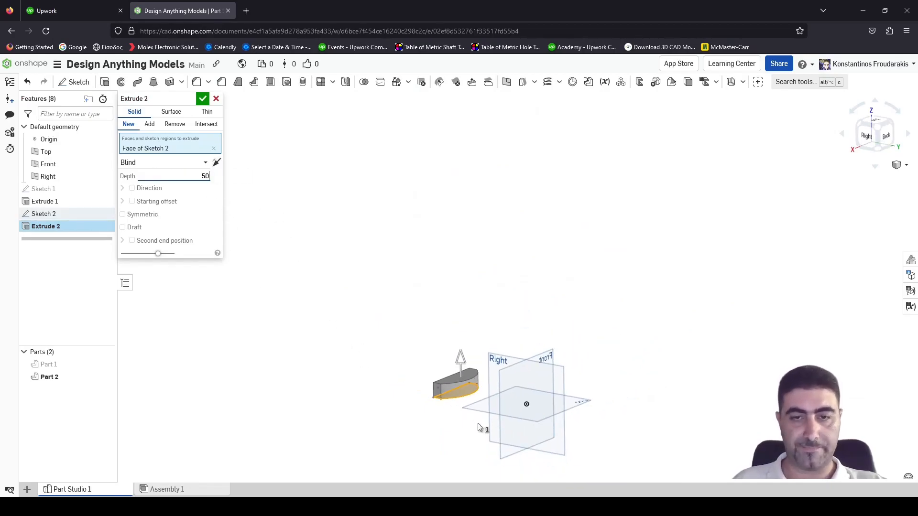
{"action": "scroll", "coordinate": [479, 427], "scroll_direction": "up", "scroll_amount": 4}
{"action": "key", "text": "Return"}
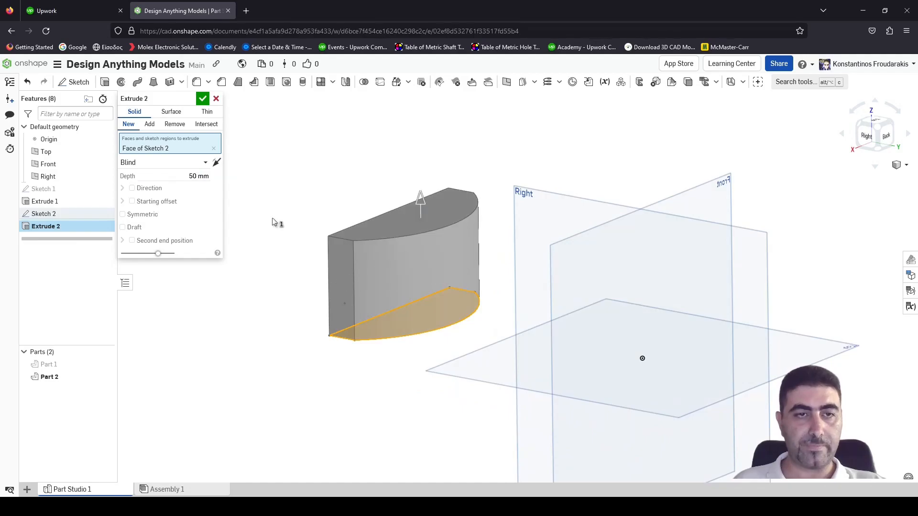
- Add a draft to the extrusion, trying -3 degrees before settling on 3 degrees with the draft direction reversed
{"action": "left_click", "coordinate": [123, 228]}
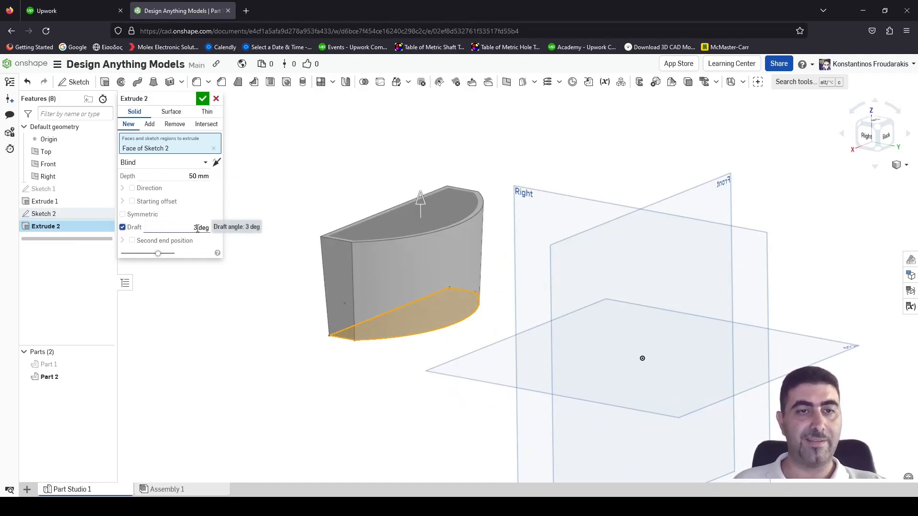
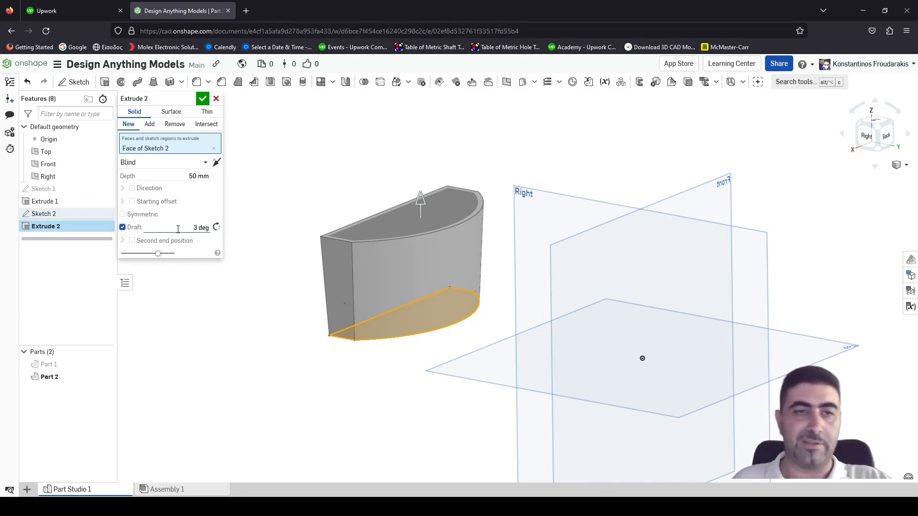
{"action": "left_click", "coordinate": [241, 373]}
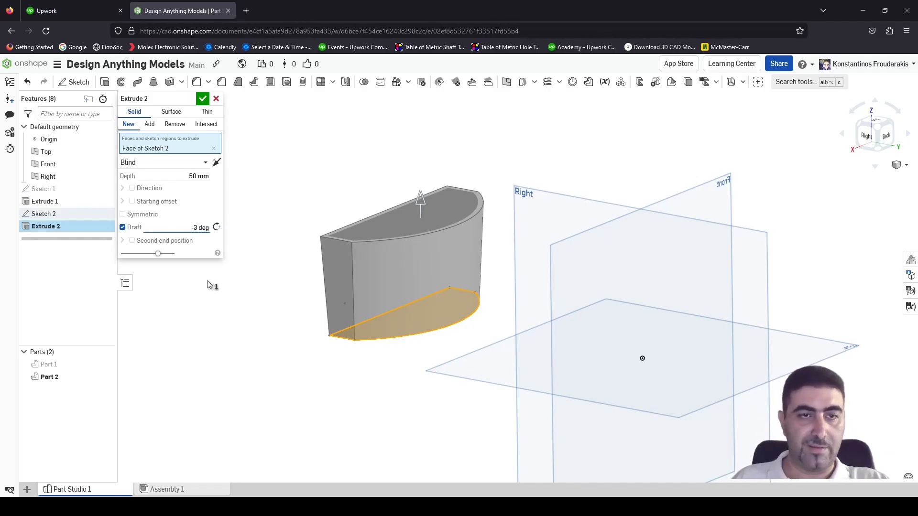
{"action": "type", "text": "-"}
{"action": "key", "text": "Return"}
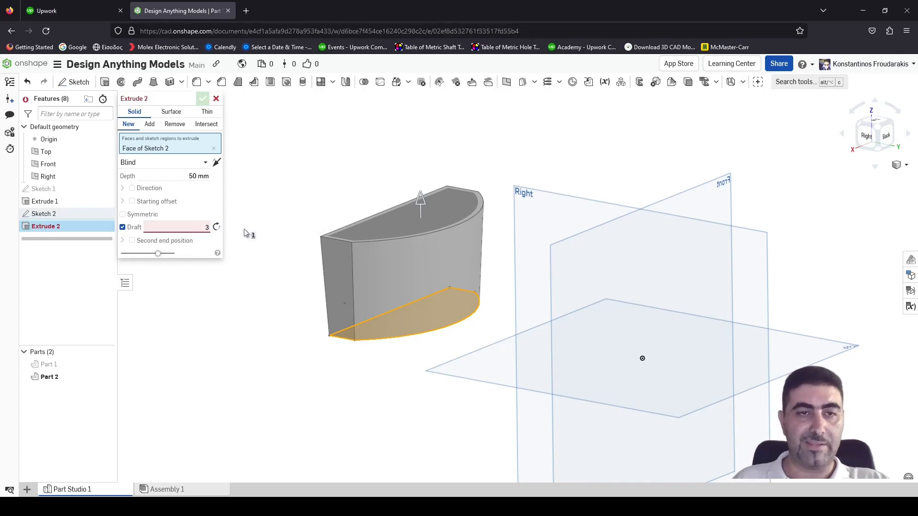
{"action": "left_click", "coordinate": [216, 228]}
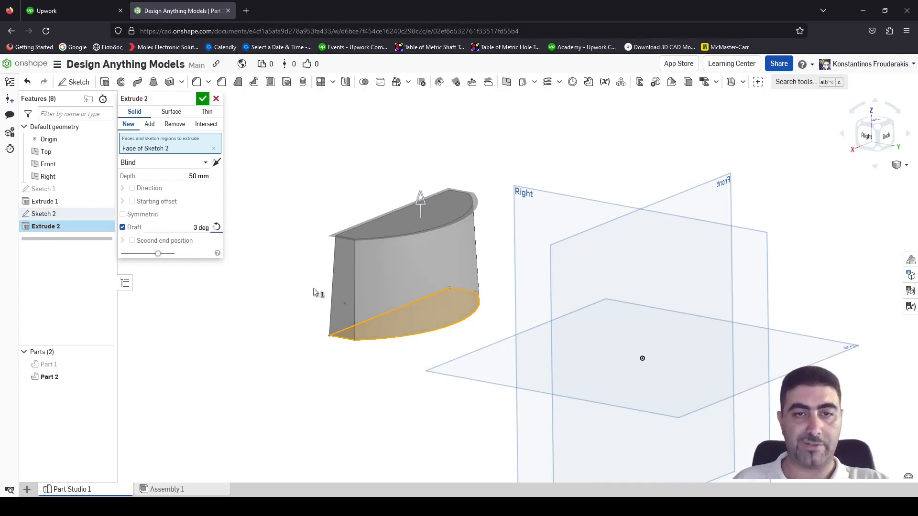
{"action": "right_click_drag", "start_coordinate": [287, 279], "coordinate": [335, 259]}
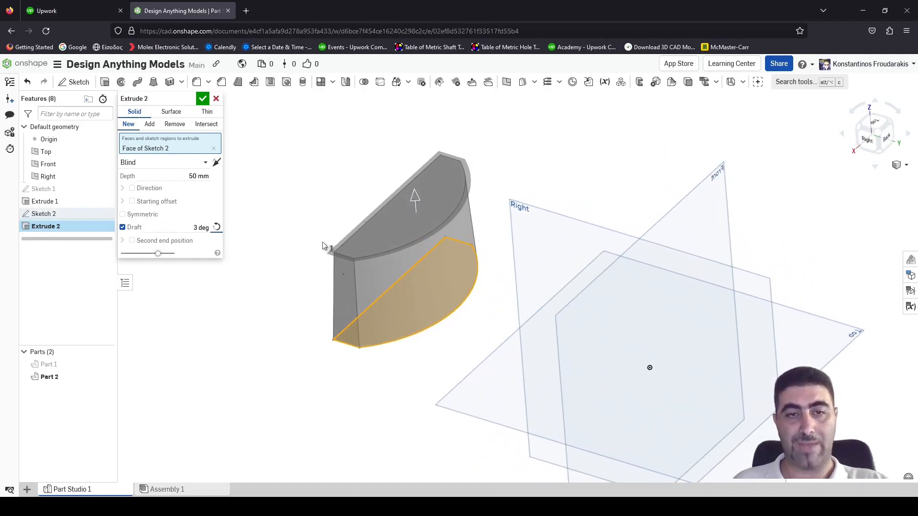
- Accept the drafted extrusion and start a new sketch on the Front plane, viewed face-on
{"action": "right_click_drag", "start_coordinate": [401, 278], "coordinate": [362, 234]}
{"action": "left_click", "coordinate": [203, 99]}
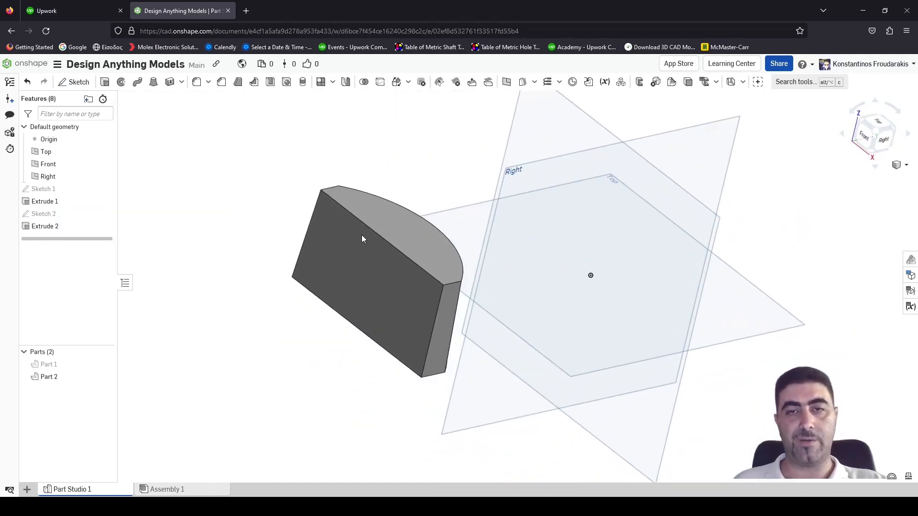
{"action": "left_click", "coordinate": [591, 127]}
{"action": "left_click", "coordinate": [74, 82]}
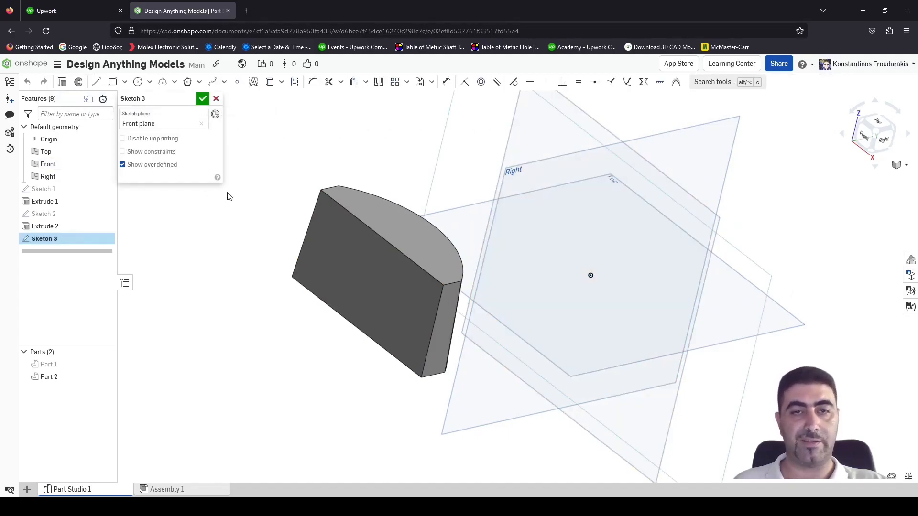
{"action": "key", "text": "n"}
- Sketch a closed triangle beside the tapered body, with a long side about 70 mm and a closing side about 42 mm
{"action": "key", "text": "l"}
{"action": "left_click", "coordinate": [307, 282]}
{"action": "left_click", "coordinate": [357, 171]}
{"action": "left_click", "coordinate": [393, 341]}
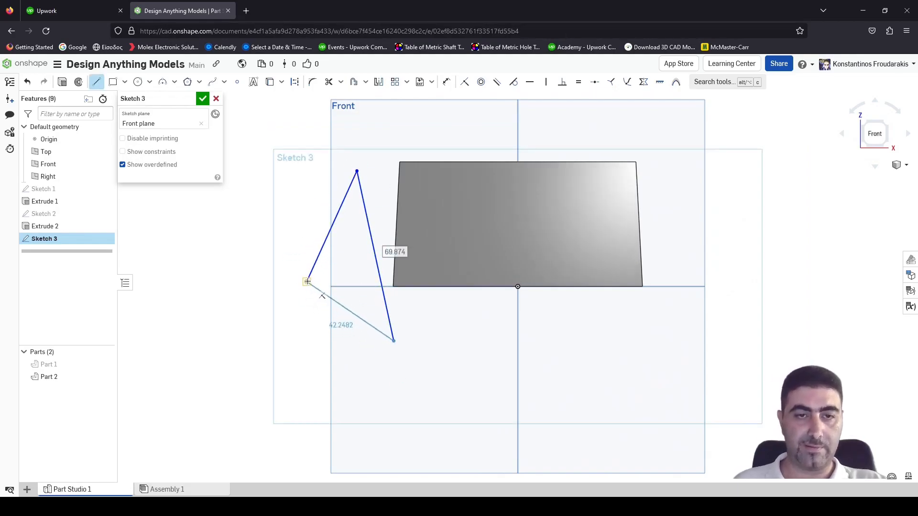
{"action": "left_click", "coordinate": [307, 282]}
- Constrain the origin to the midpoint of the triangle's base and make that base horizontal
{"action": "left_click", "coordinate": [594, 82]}
{"action": "left_click", "coordinate": [518, 288]}
{"action": "left_click", "coordinate": [350, 311]}
{"action": "key", "text": "h"}
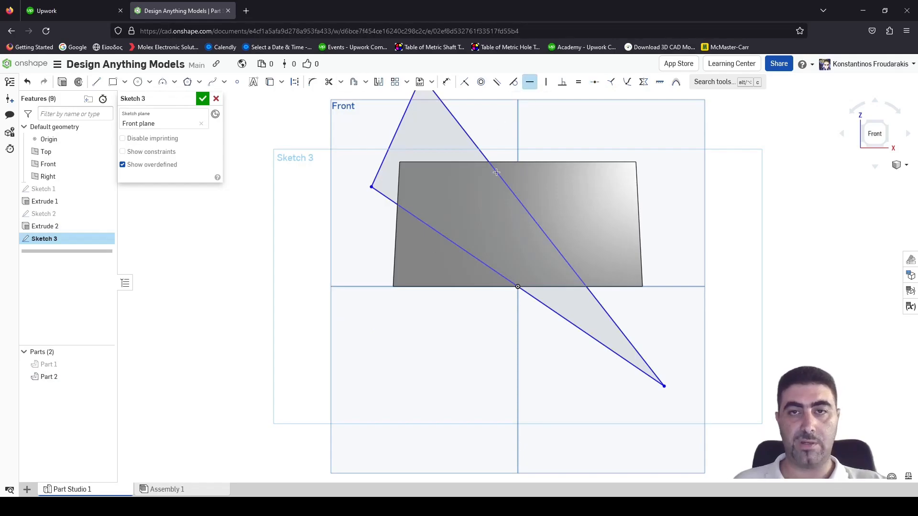
{"action": "left_click", "coordinate": [467, 251]}
{"action": "key", "text": "Escape"}
- Make the triangle's two slanted sides equal and turn on the display of sketch constraints
{"action": "key", "text": "e"}
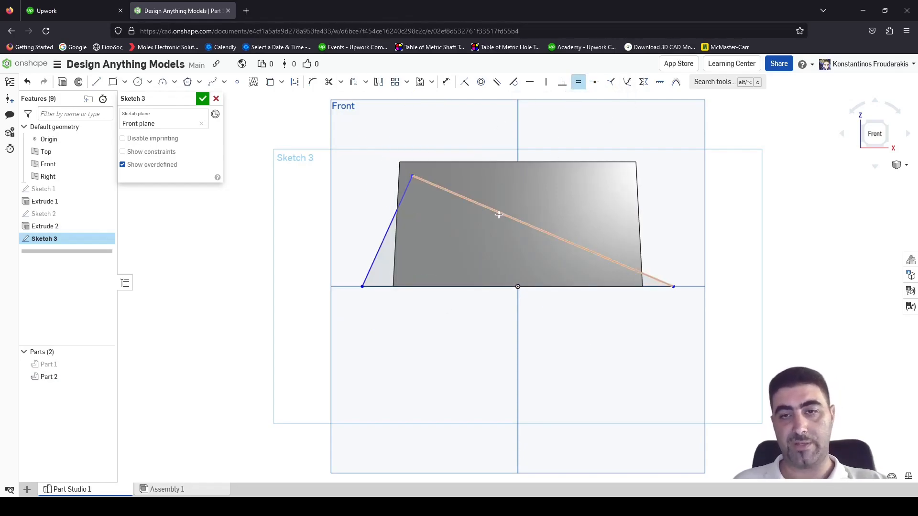
{"action": "left_click", "coordinate": [499, 215]}
{"action": "left_click", "coordinate": [398, 213]}
{"action": "key", "text": "Escape"}
{"action": "left_click", "coordinate": [122, 152]}
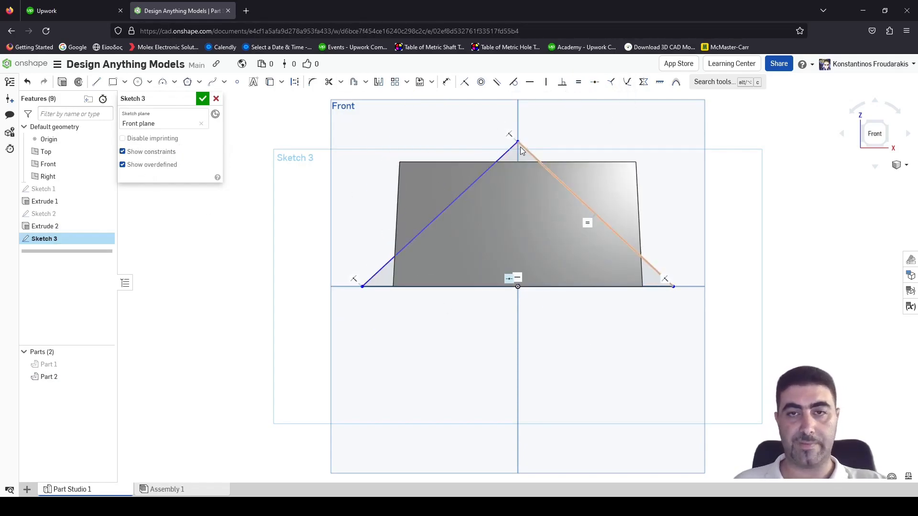
- Shrink the triangle by moving its apex and set the angle between its slanted sides to 35 degrees
{"action": "left_click_drag", "start_coordinate": [521, 148], "coordinate": [508, 176]}
{"action": "key", "text": "ctrl+z"}
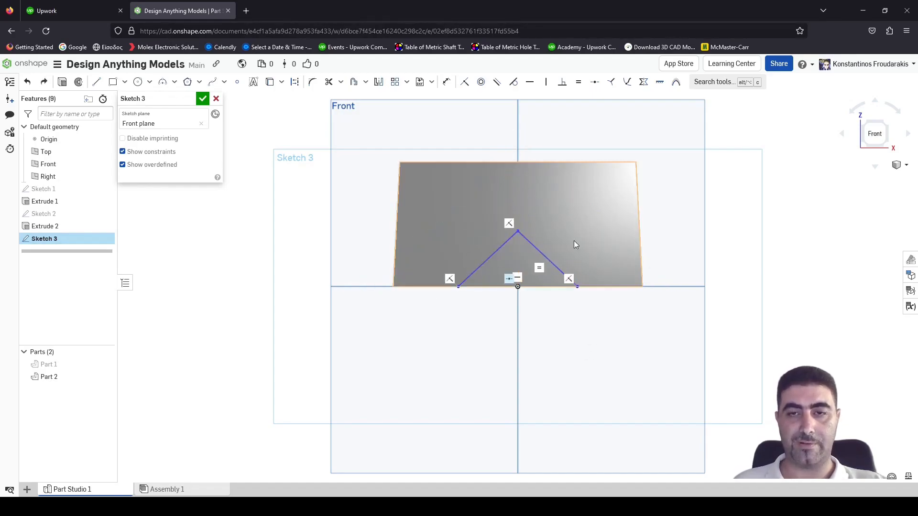
{"action": "scroll", "coordinate": [576, 233], "scroll_direction": "up", "scroll_amount": 3}
{"action": "key", "text": "d"}
{"action": "left_click", "coordinate": [429, 276]}
{"action": "left_click", "coordinate": [497, 252]}
{"action": "left_click", "coordinate": [479, 271]}
{"action": "type", "text": "35"}
{"action": "key", "text": "Return"}
{"action": "key", "text": "Escape"}
- Set the length of the triangle's slanted side to 40 mm and accept the sketch
{"action": "key", "text": "d"}
{"action": "left_click", "coordinate": [504, 276]}
{"action": "key", "text": "Escape"}
{"action": "key", "text": "d"}
{"action": "left_click", "coordinate": [506, 278]}
{"action": "left_click", "coordinate": [537, 237]}
{"action": "type", "text": "40"}
{"action": "key", "text": "Return"}
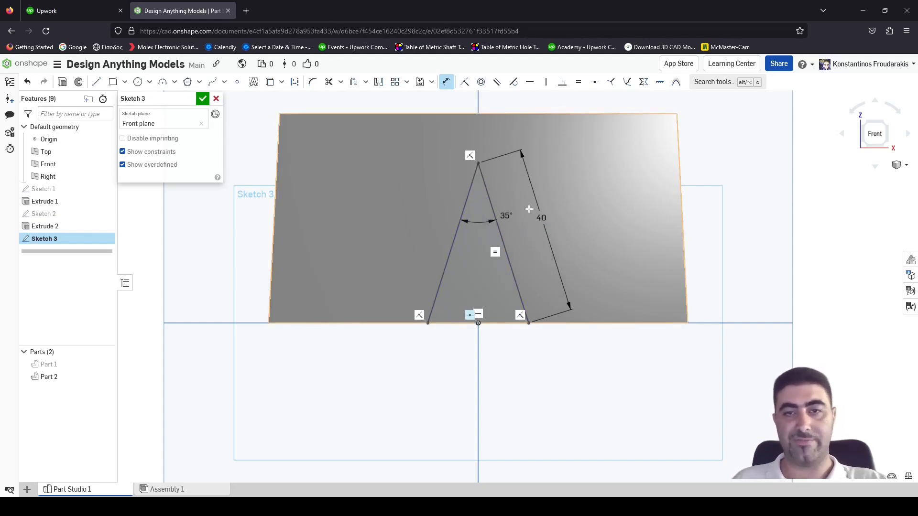
{"action": "scroll", "coordinate": [510, 293], "scroll_direction": "down", "scroll_amount": 3}
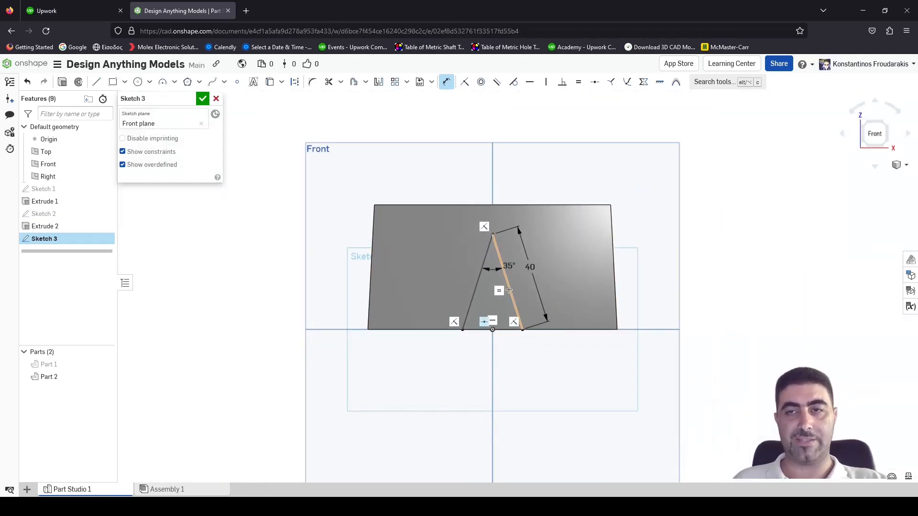
{"action": "right_click_drag", "start_coordinate": [510, 291], "coordinate": [247, 228]}
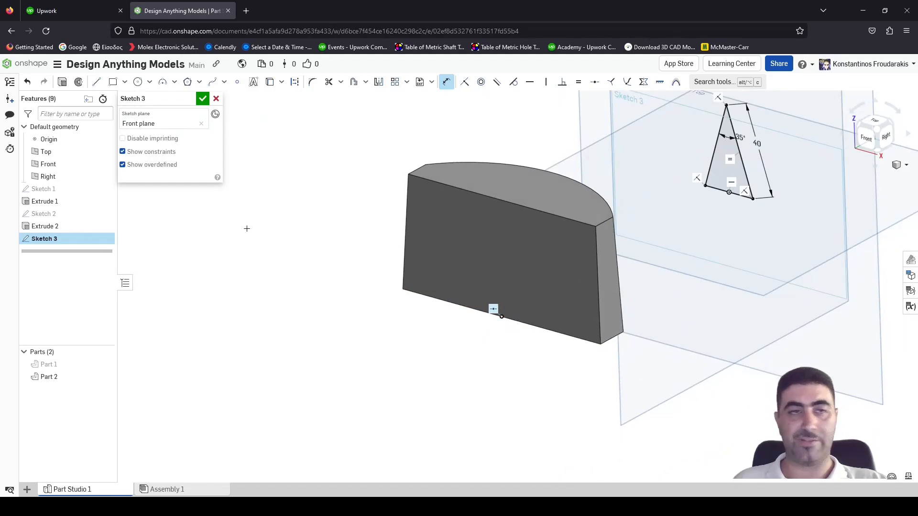
{"action": "middle_click_drag", "start_coordinate": [354, 245], "coordinate": [241, 291]}
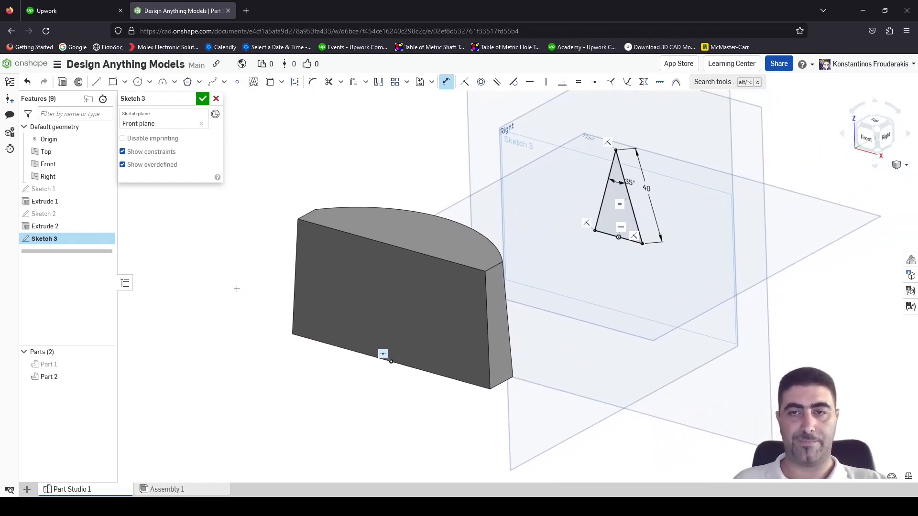
{"action": "left_click", "coordinate": [202, 100]}
- Extrude the triangle with the Up to face end type, ending at the curved face of the tapered body
{"action": "scroll", "coordinate": [258, 302], "scroll_direction": "down", "scroll_amount": 4}
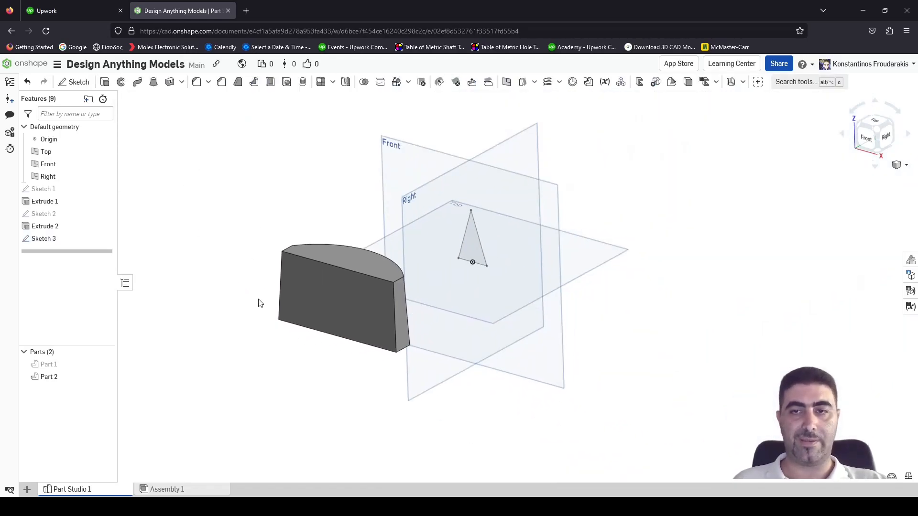
{"action": "key", "text": "shift+e"}
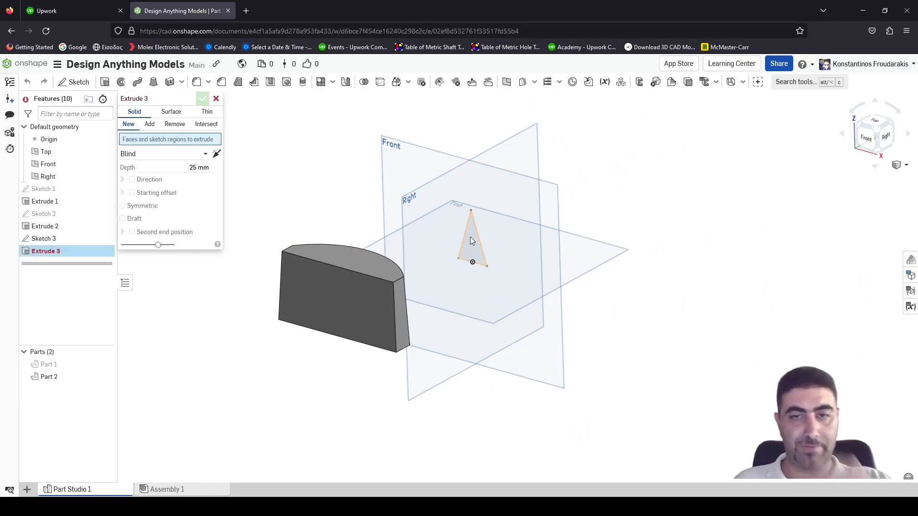
{"action": "left_click", "coordinate": [470, 238]}
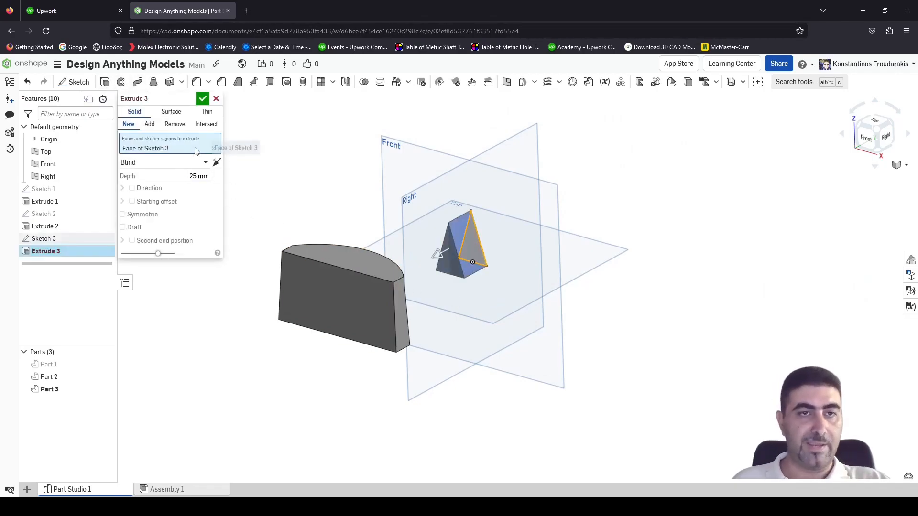
{"action": "right_click_drag", "start_coordinate": [480, 320], "coordinate": [396, 343]}
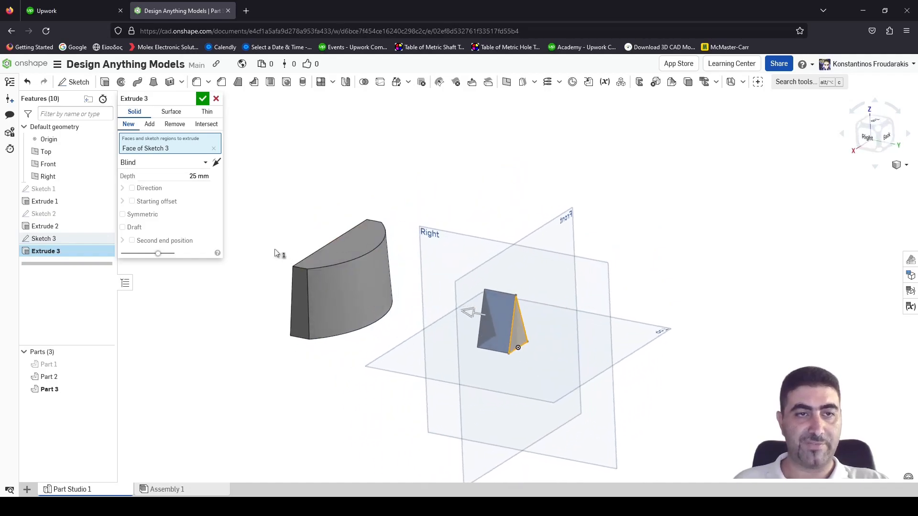
{"action": "left_click", "coordinate": [202, 162]}
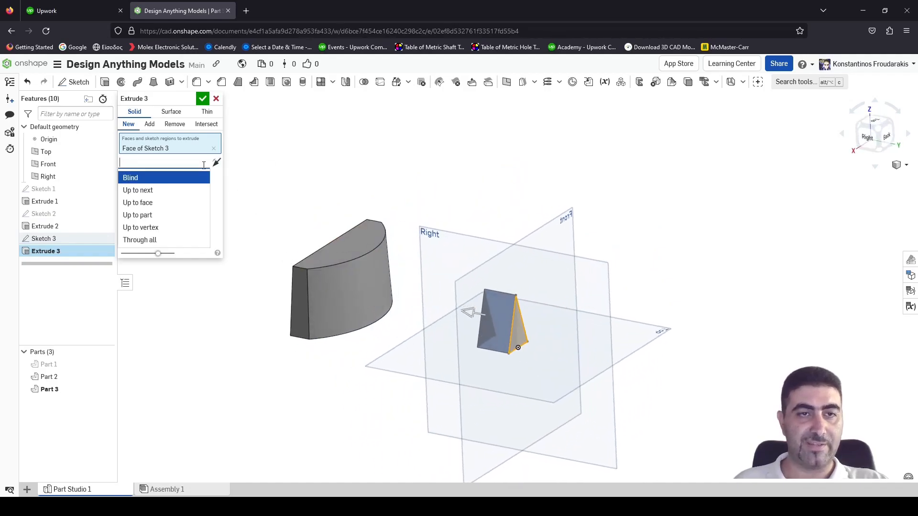
{"action": "left_click", "coordinate": [164, 205]}
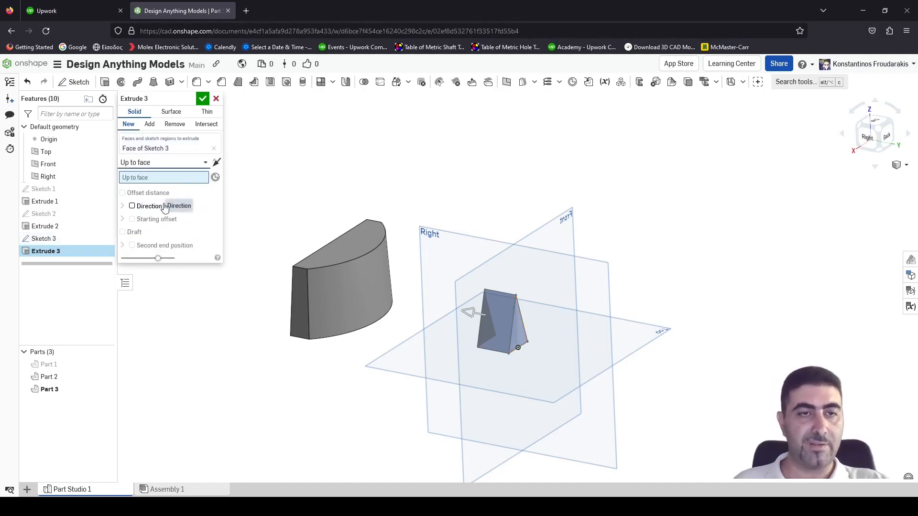
{"action": "left_click", "coordinate": [334, 299]}
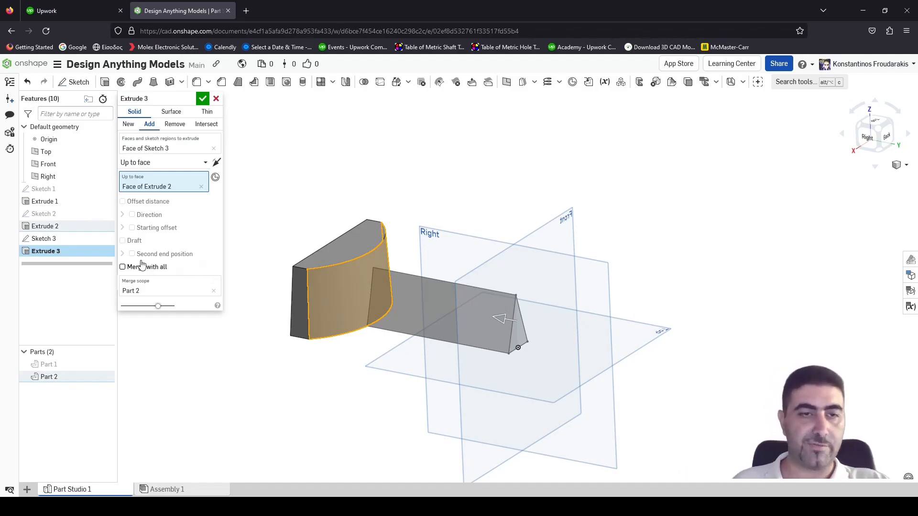
- Try the Merge with all option, turn it off again to merge only with Part 2, and accept the extrusion
{"action": "left_click", "coordinate": [123, 267]}
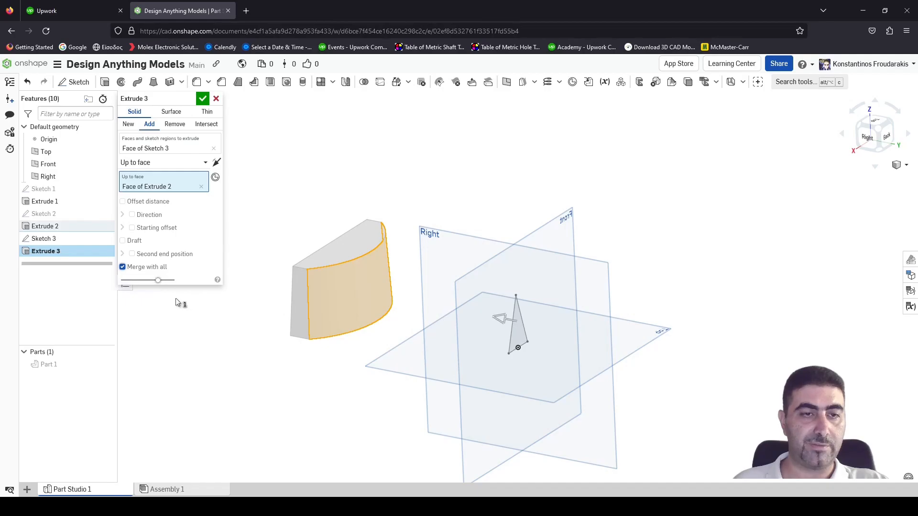
{"action": "left_click", "coordinate": [124, 268]}
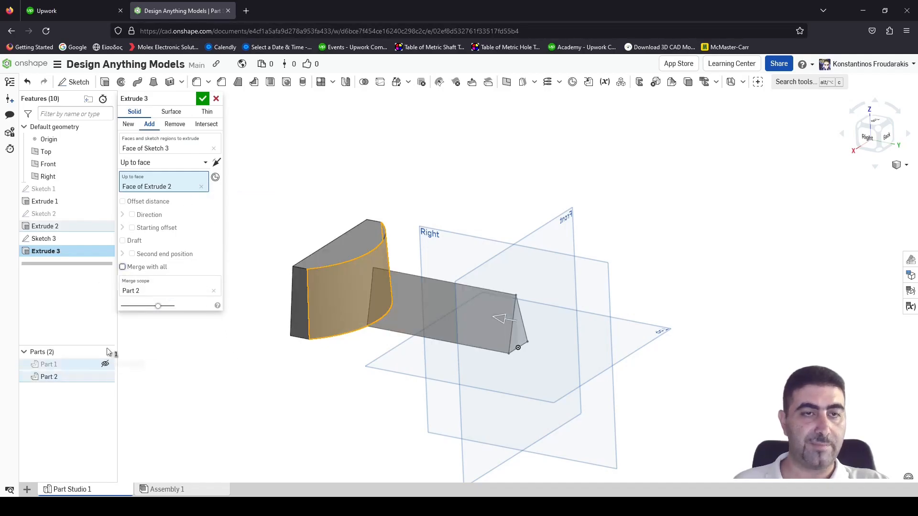
{"action": "left_click", "coordinate": [203, 98]}
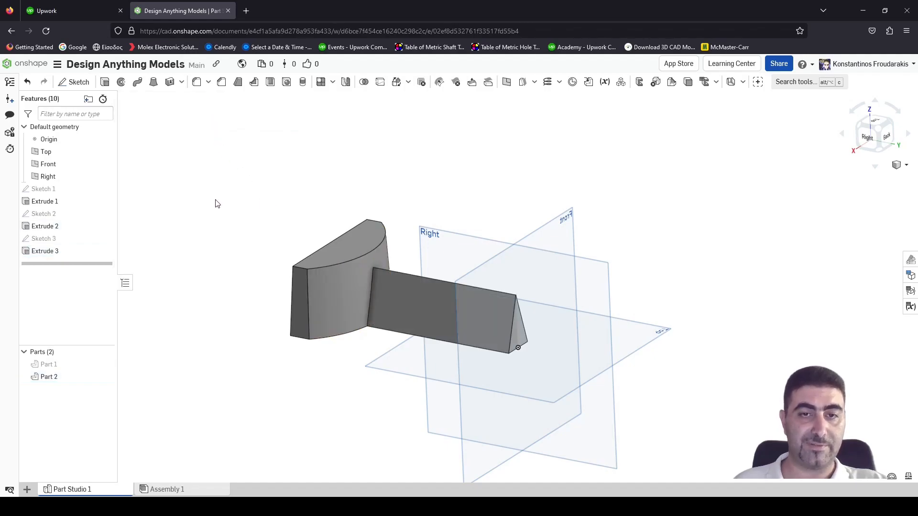
- Hide the reference planes and inspect where the triangular bar meets the curved face of the body
{"action": "scroll", "coordinate": [296, 333], "scroll_direction": "up", "scroll_amount": 5}
{"action": "key", "text": "p"}
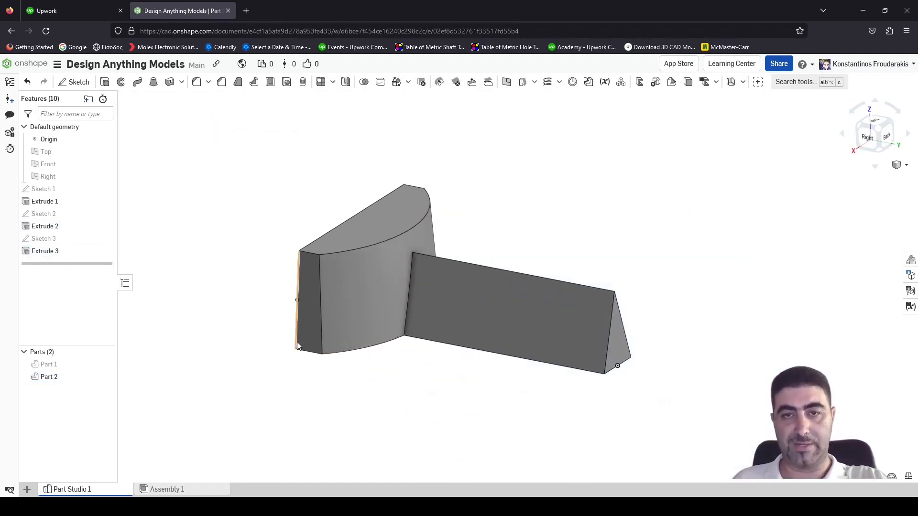
{"action": "right_click_drag", "start_coordinate": [316, 385], "coordinate": [392, 385]}
{"action": "scroll", "coordinate": [396, 394], "scroll_direction": "up", "scroll_amount": 2}
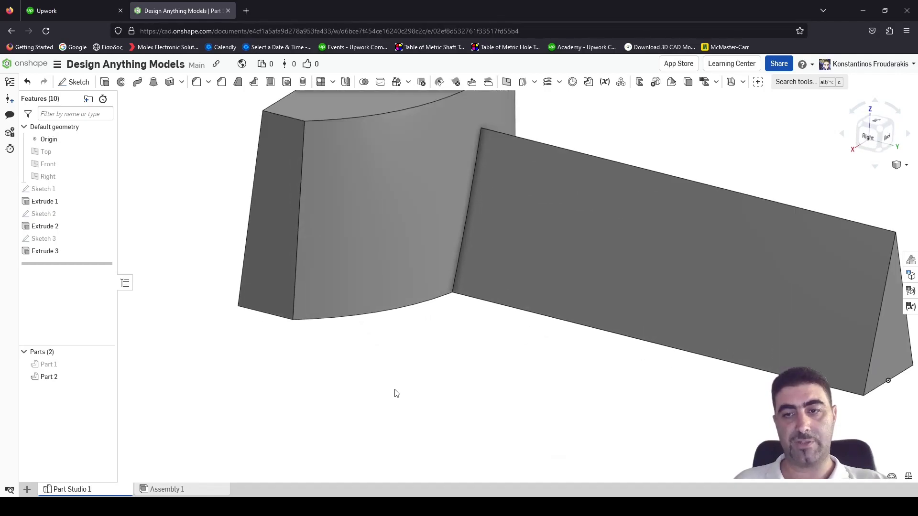
{"action": "scroll", "coordinate": [396, 393], "scroll_direction": "down", "scroll_amount": 1}
{"action": "scroll", "coordinate": [413, 363], "scroll_direction": "down", "scroll_amount": 1}
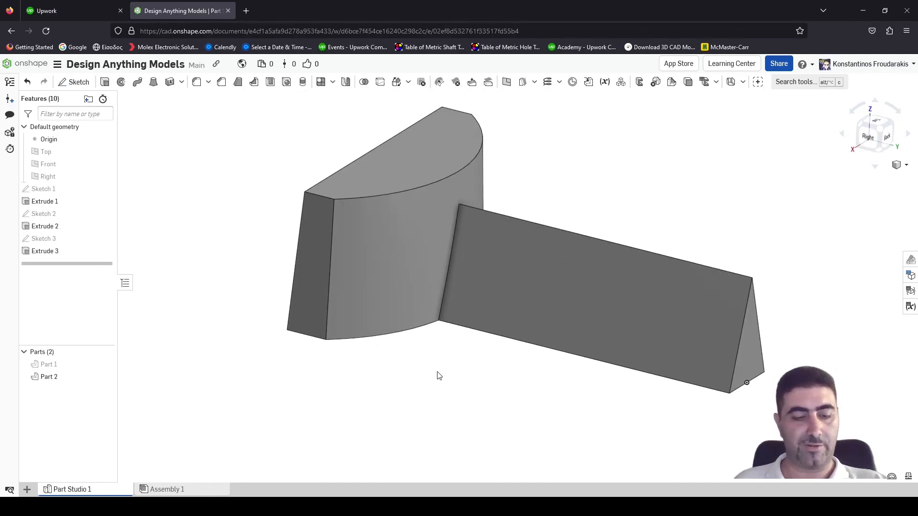
{"action": "middle_click_drag", "start_coordinate": [439, 376], "coordinate": [423, 392]}
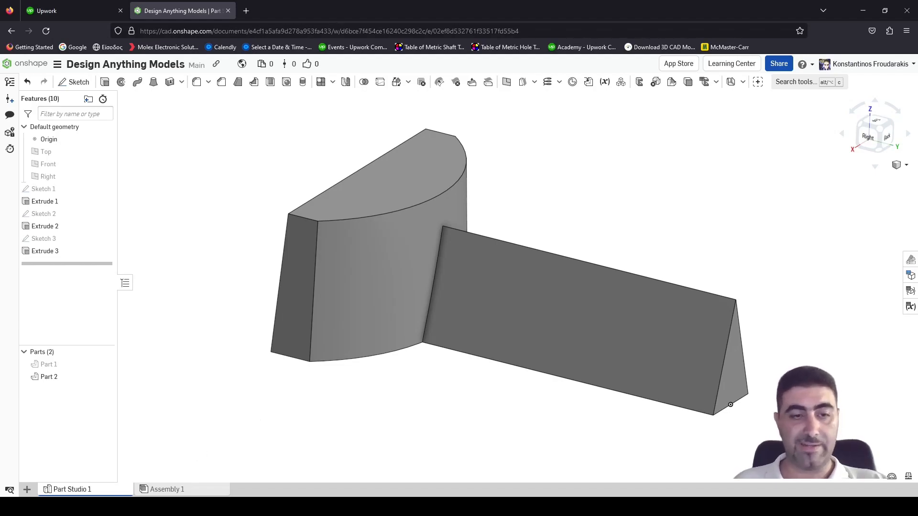
- Switch to FreeCAD, create a new document and activate the Part Design workbench
{"action": "left_click", "coordinate": [160, 507]}
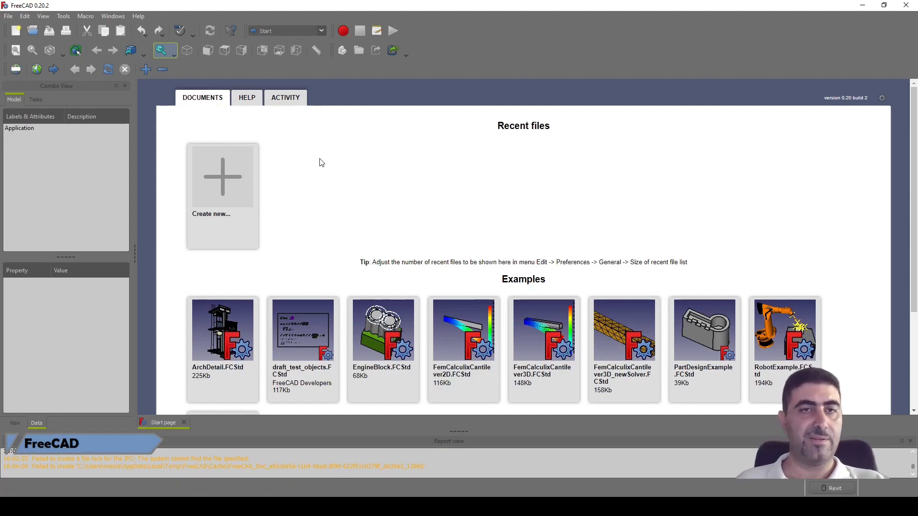
{"action": "left_click", "coordinate": [232, 188]}
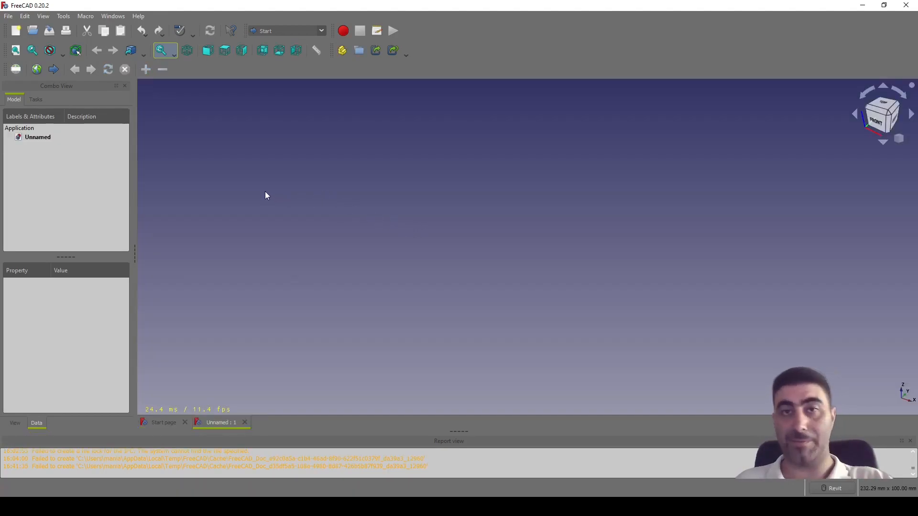
{"action": "left_click", "coordinate": [37, 100]}
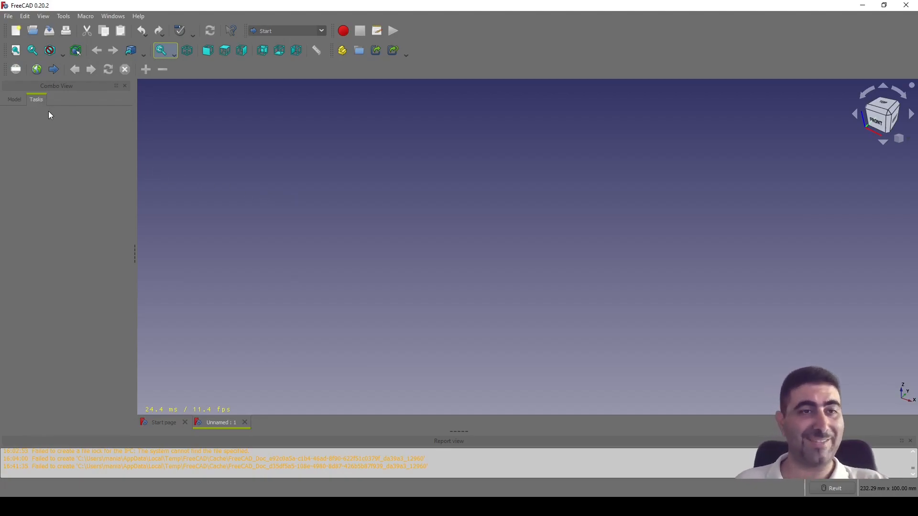
{"action": "left_click", "coordinate": [300, 30]}
{"action": "left_click", "coordinate": [279, 149]}
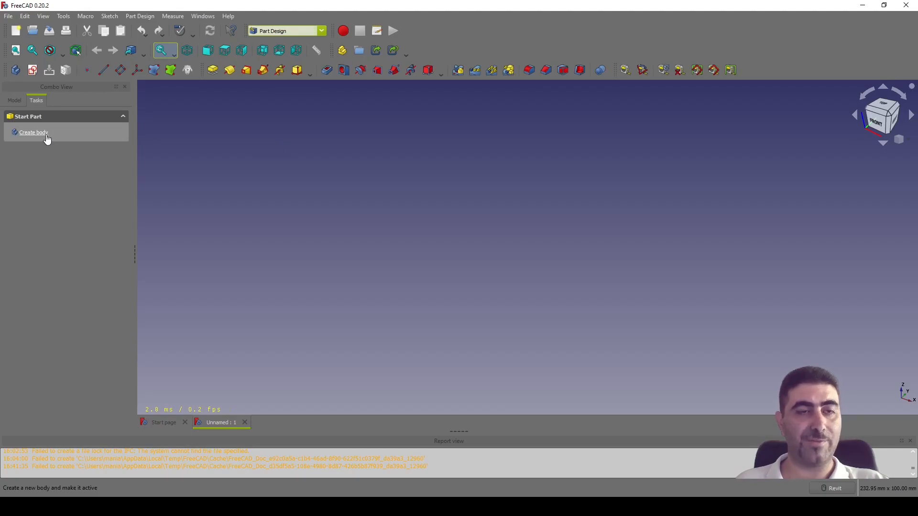
- Create a body and start a sketch on its XY plane
{"action": "left_click", "coordinate": [48, 138]}
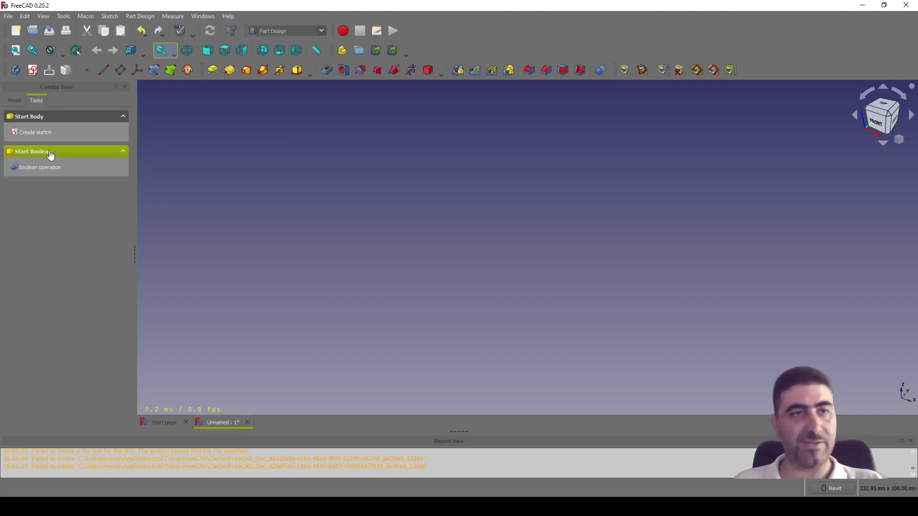
{"action": "left_click", "coordinate": [45, 135]}
{"action": "left_click", "coordinate": [417, 234]}
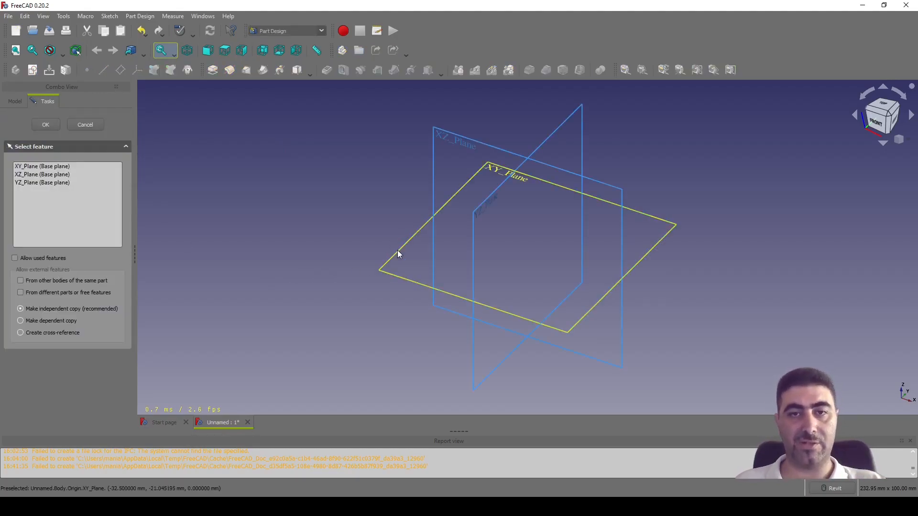
- Sketch an open U-shaped outline below the origin, with two vertical lines joined by a horizontal base about 105 mm wide
{"action": "left_click", "coordinate": [268, 71]}
{"action": "scroll", "coordinate": [459, 215], "scroll_direction": "down", "scroll_amount": 3}
{"action": "left_click", "coordinate": [442, 273]}
{"action": "left_click", "coordinate": [442, 315]}
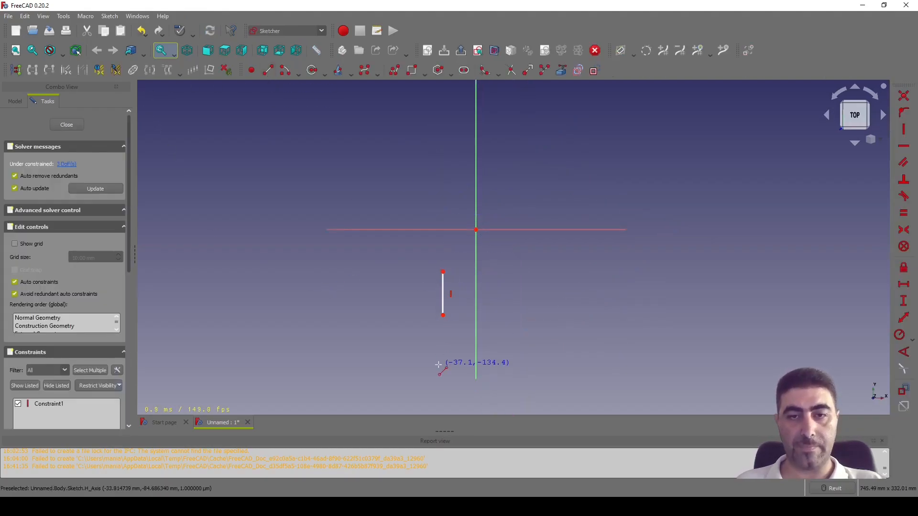
{"action": "left_click", "coordinate": [443, 315]}
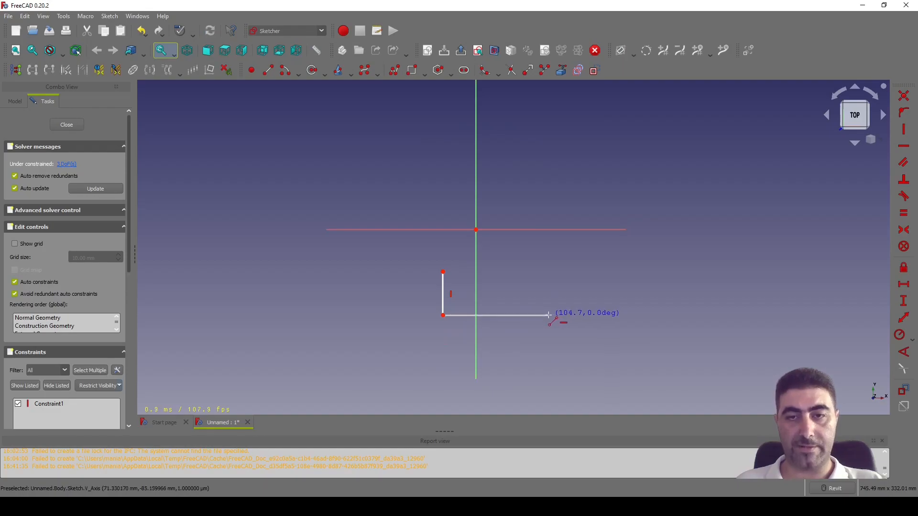
{"action": "left_click", "coordinate": [551, 315]}
{"action": "left_click", "coordinate": [552, 316]}
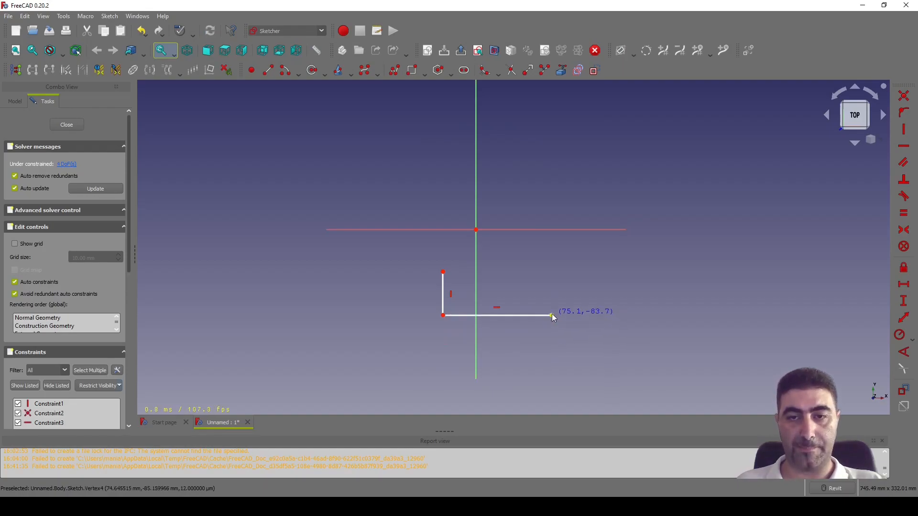
{"action": "left_click", "coordinate": [552, 271]}
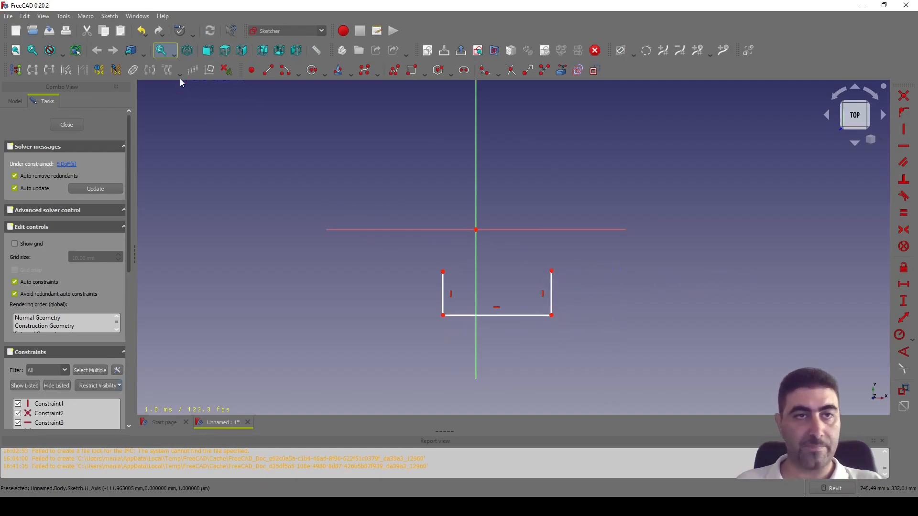
- Close the open outline with a three-point arc bulging upward between the top ends of the two vertical lines
{"action": "left_click", "coordinate": [299, 72]}
{"action": "left_click", "coordinate": [304, 95]}
{"action": "left_click", "coordinate": [443, 272]}
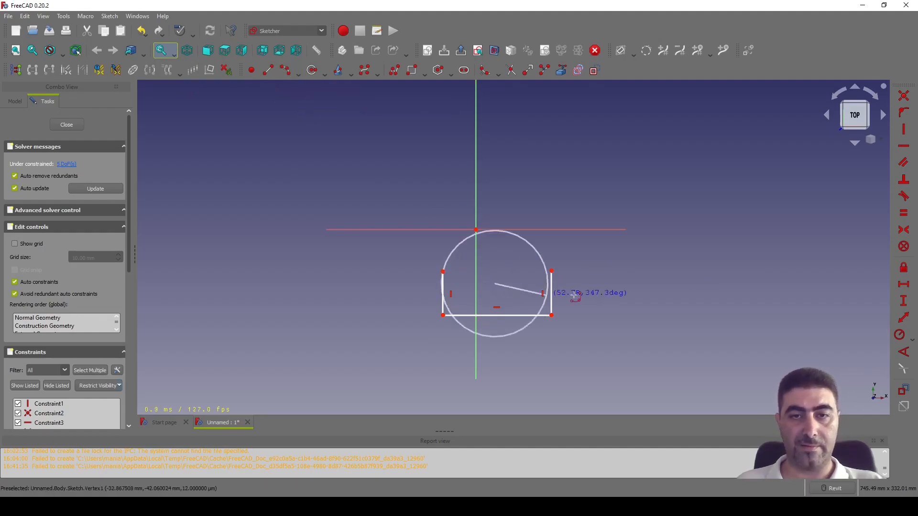
{"action": "left_click", "coordinate": [552, 271]}
{"action": "left_click", "coordinate": [509, 259]}
{"action": "right_click", "coordinate": [593, 353]}
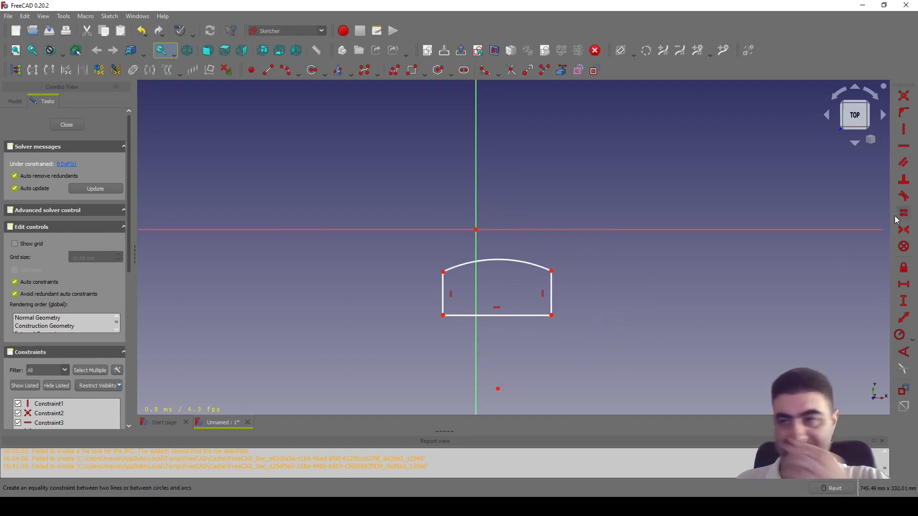
- Constrain the two vertical side lines of the profile to equal length
{"action": "left_click", "coordinate": [552, 292]}
{"action": "left_click", "coordinate": [444, 282]}
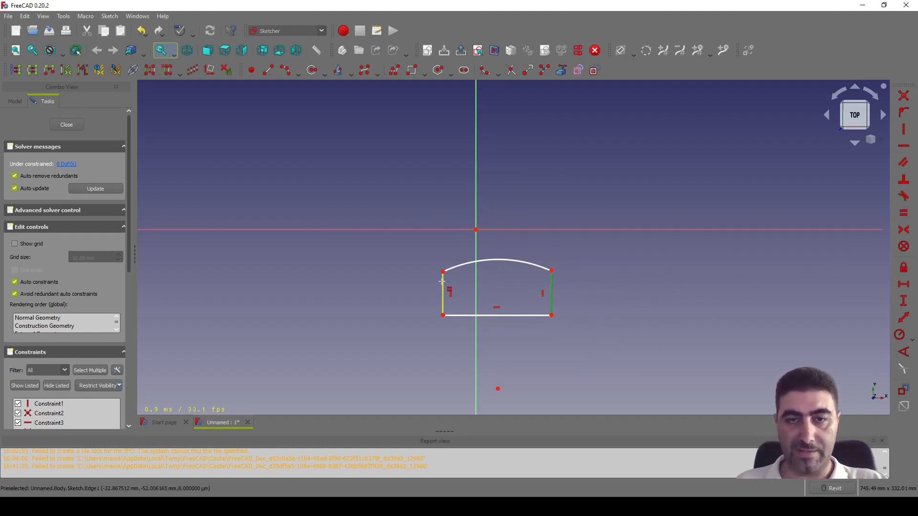
{"action": "key", "text": "e"}
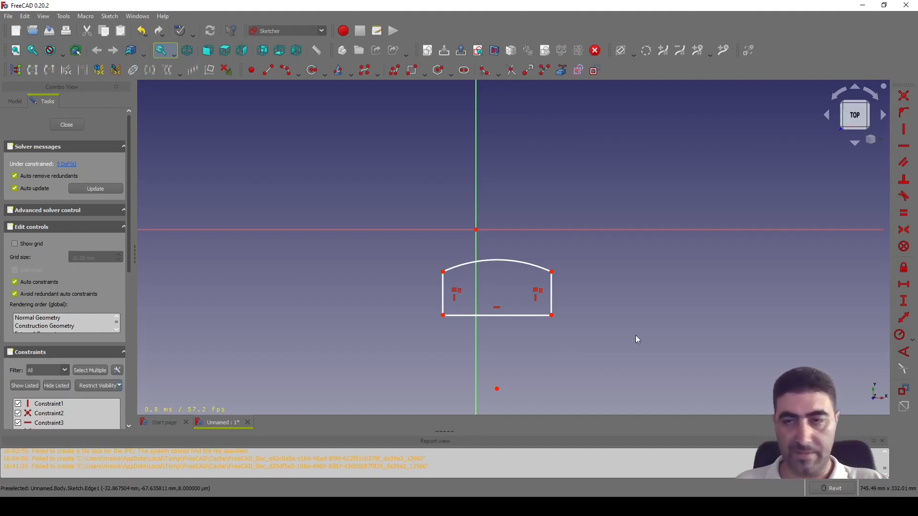
- Constrain the vertical side line's length to 14 mm and the horizontal base line's length to 100 mm
{"action": "left_click", "coordinate": [905, 302]}
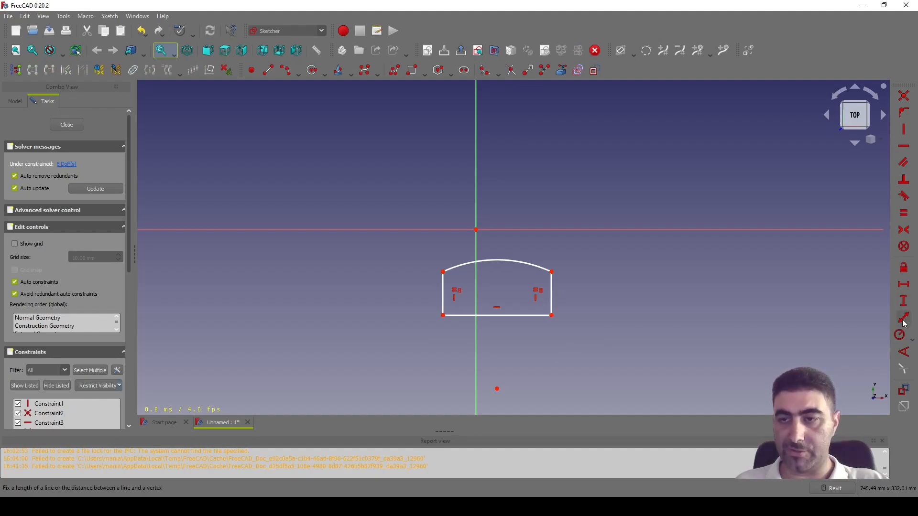
{"action": "left_click", "coordinate": [552, 299]}
{"action": "type", "text": "14"}
{"action": "key", "text": "Return"}
{"action": "key", "text": "l"}
{"action": "left_click", "coordinate": [491, 287]}
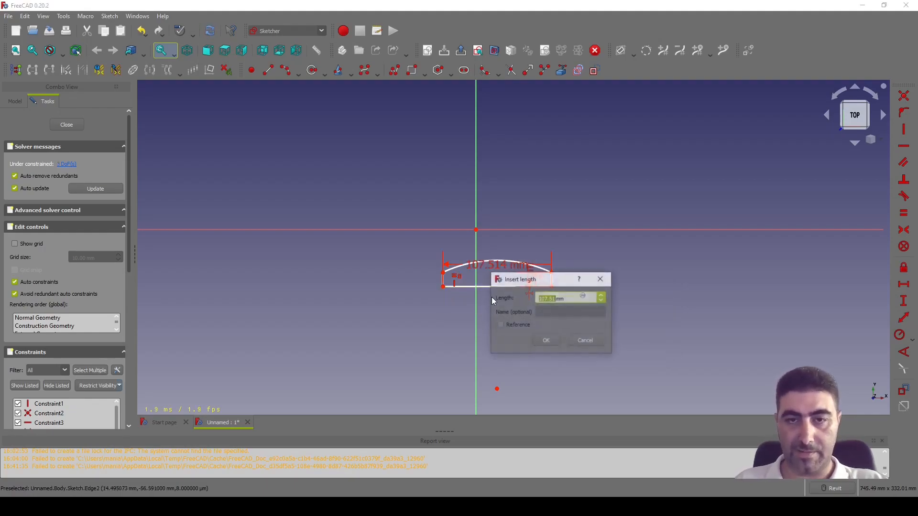
{"action": "type", "text": "100"}
{"action": "key", "text": "Return"}
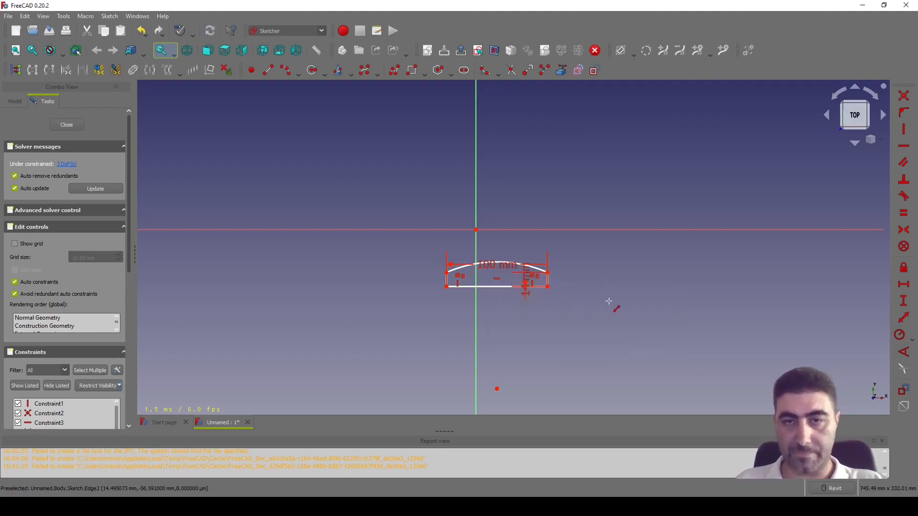
- Constrain the top arc's radius to 65 mm
{"action": "left_click", "coordinate": [912, 339]}
{"action": "left_click", "coordinate": [823, 331]}
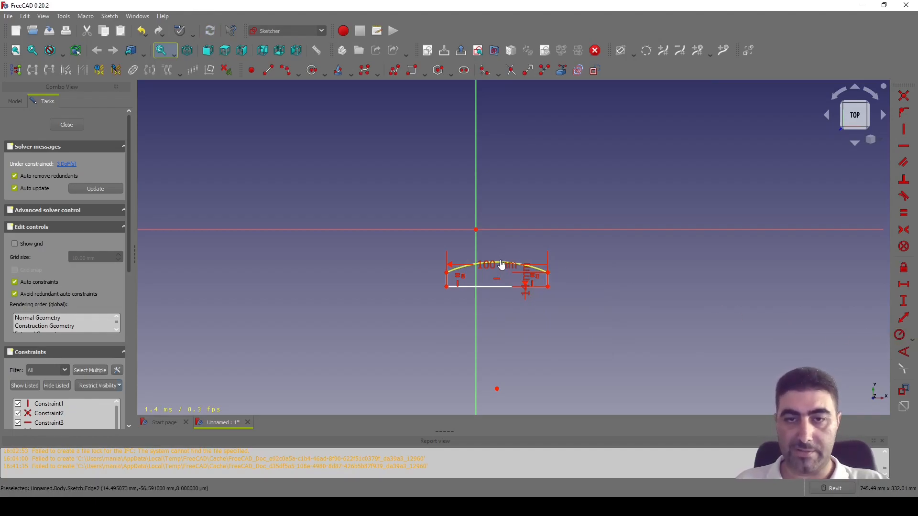
{"action": "left_click", "coordinate": [500, 260]}
{"action": "type", "text": "65"}
{"action": "key", "text": "Return"}
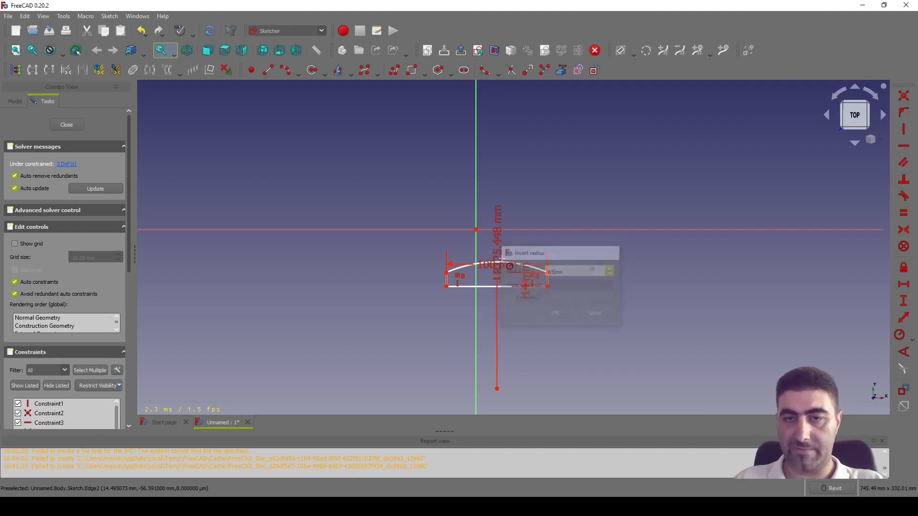
- Reposition the radius, base width and side height dimension labels so they sit clear of the profile
{"action": "scroll", "coordinate": [502, 259], "scroll_direction": "up", "scroll_amount": 5}
{"action": "left_click_drag", "start_coordinate": [485, 179], "coordinate": [606, 203]}
{"action": "scroll", "coordinate": [472, 150], "scroll_direction": "down", "scroll_amount": 3}
{"action": "left_click_drag", "start_coordinate": [479, 247], "coordinate": [478, 327]}
{"action": "left_click_drag", "start_coordinate": [547, 283], "coordinate": [636, 288]}
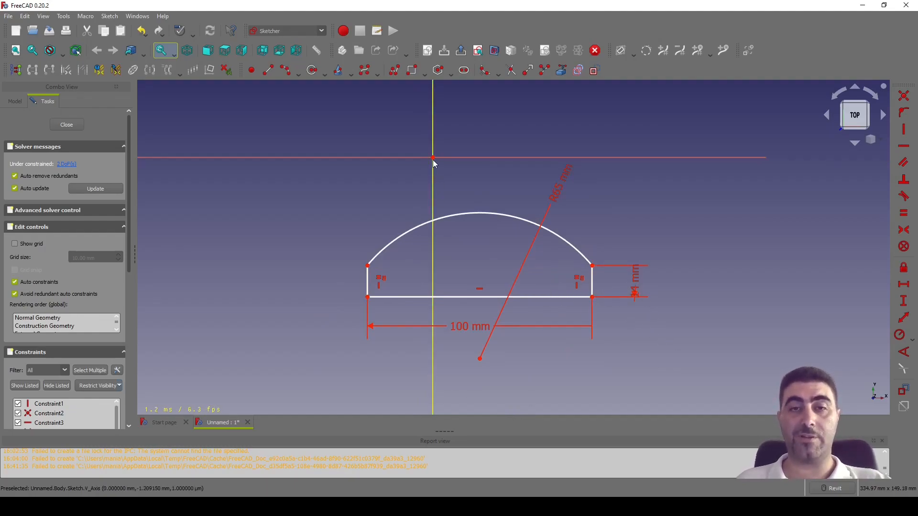
- Align the arc's centre point vertically with the sketch origin to centre the profile on the vertical axis
{"action": "scroll", "coordinate": [455, 193], "scroll_direction": "down", "scroll_amount": 3}
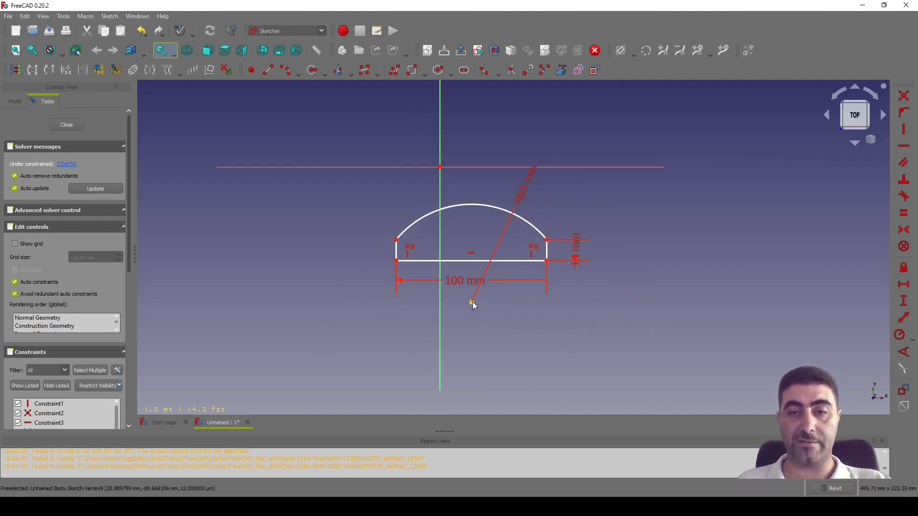
{"action": "left_click", "coordinate": [904, 129]}
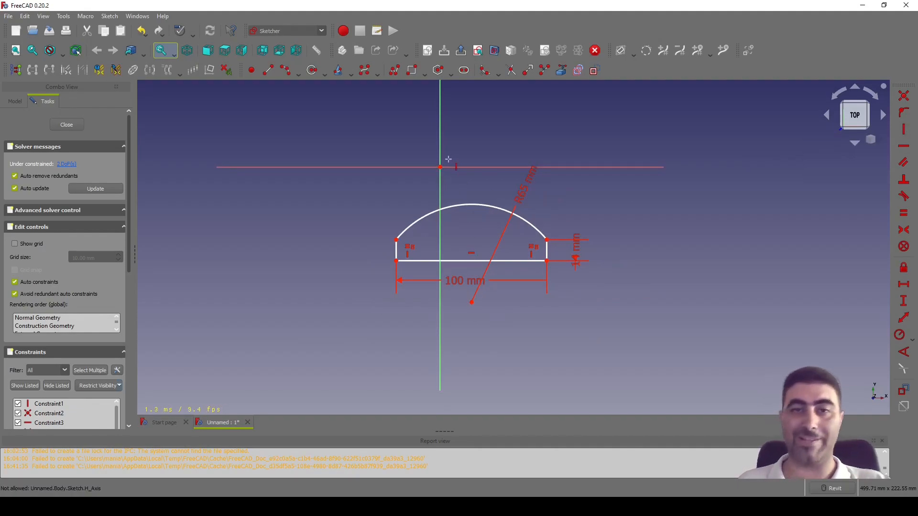
{"action": "left_click", "coordinate": [472, 302]}
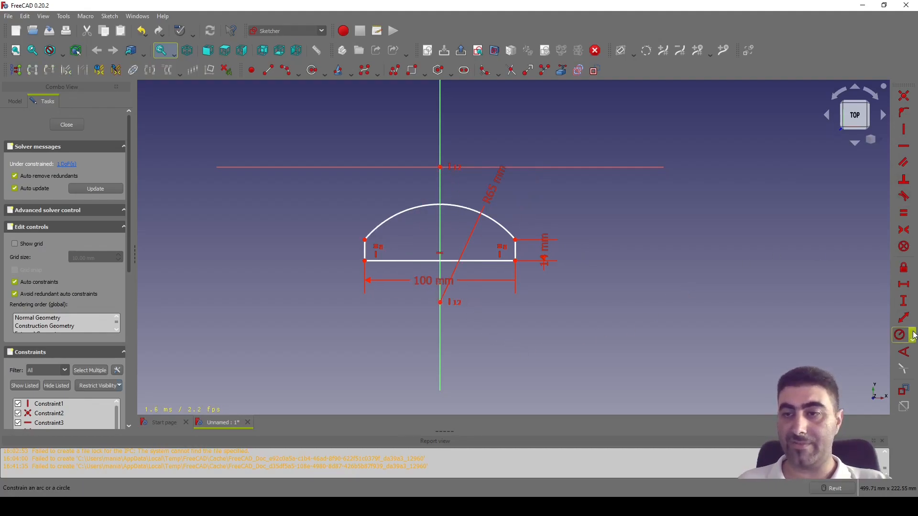
- Constrain the vertical distance from the profile's bottom corner to the origin to 150 mm and move its dimension label aside
{"action": "left_click", "coordinate": [514, 261]}
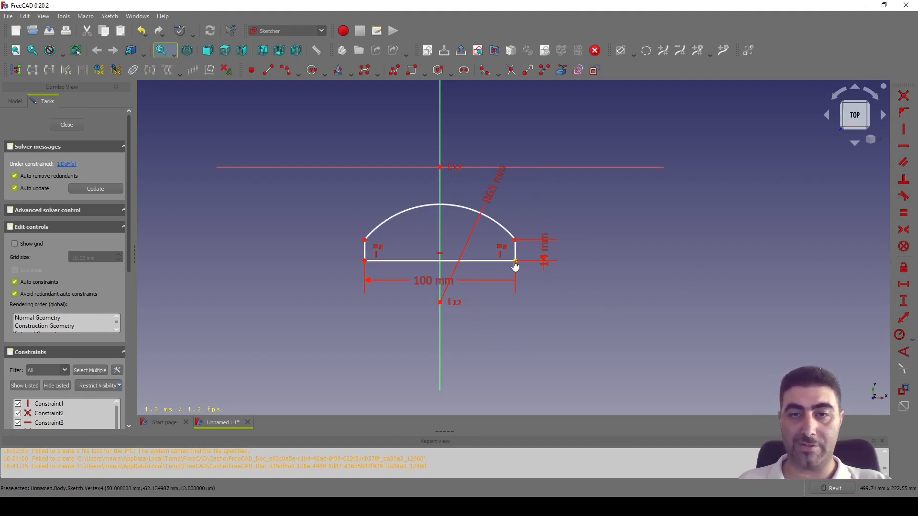
{"action": "left_click", "coordinate": [441, 168]}
{"action": "type", "text": "150"}
{"action": "key", "text": "Return"}
{"action": "scroll", "coordinate": [559, 220], "scroll_direction": "down", "scroll_amount": 3}
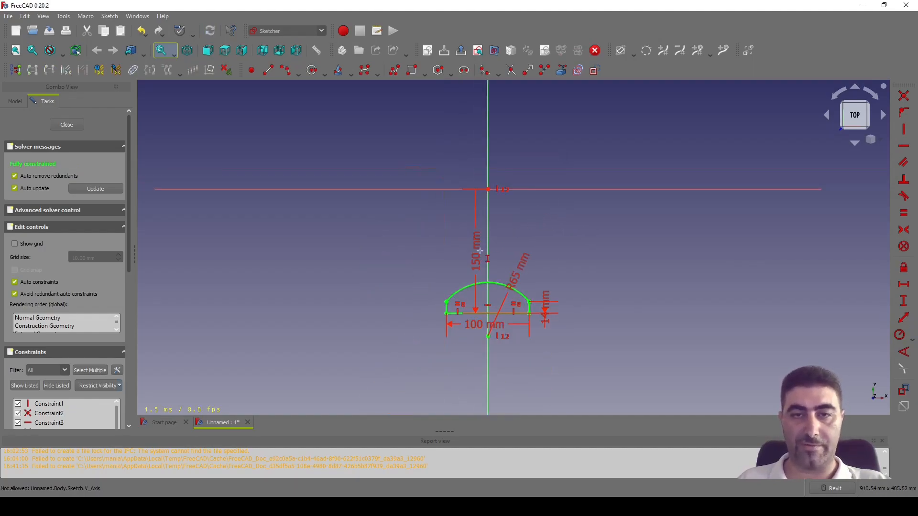
{"action": "left_click_drag", "start_coordinate": [484, 245], "coordinate": [588, 248]}
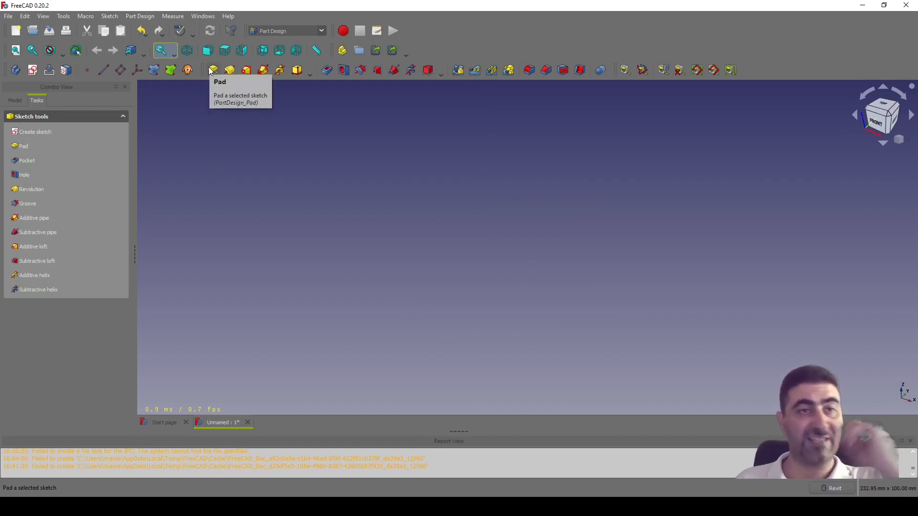
- Pad the arc-topped sketch with a length of 50 mm
{"action": "left_click", "coordinate": [211, 71]}
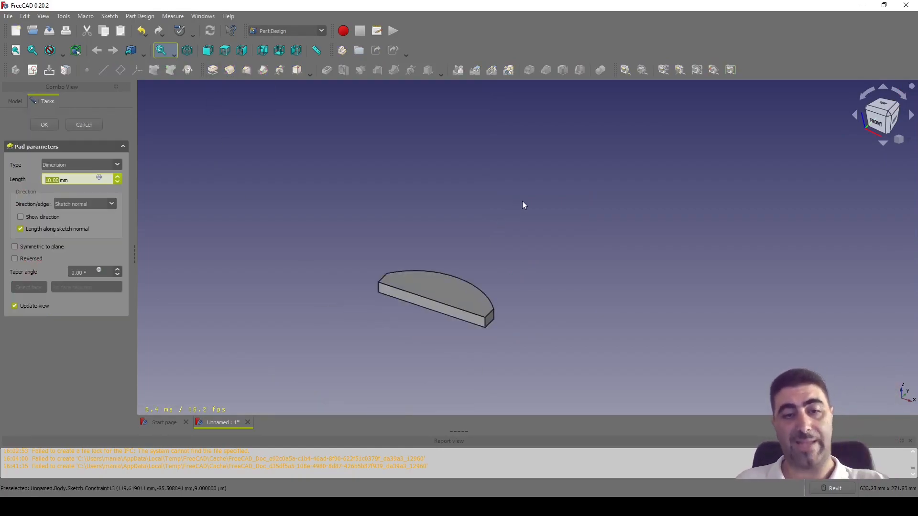
{"action": "scroll", "coordinate": [447, 350], "scroll_direction": "up", "scroll_amount": 2}
{"action": "type", "text": "50"}
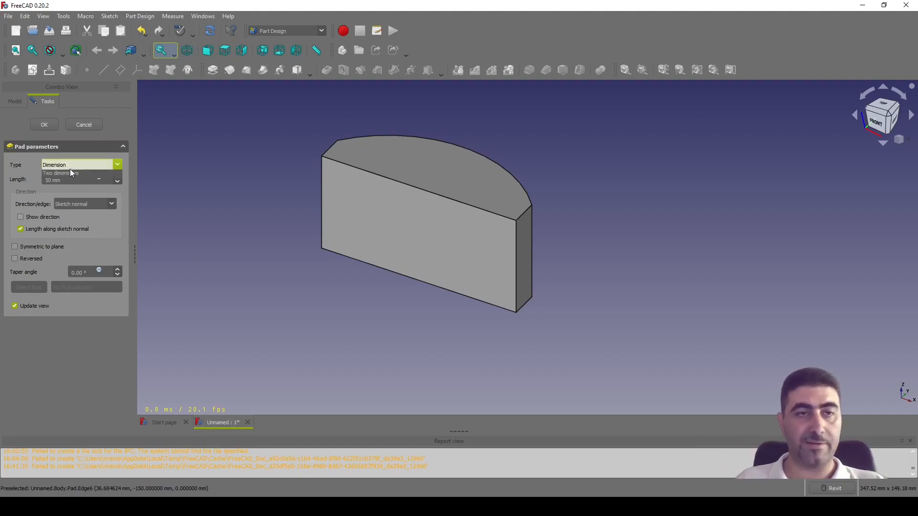
- Change the pad type to Two dimensions with a length of 35 mm and a second length of 15 mm
{"action": "left_click", "coordinate": [70, 167]}
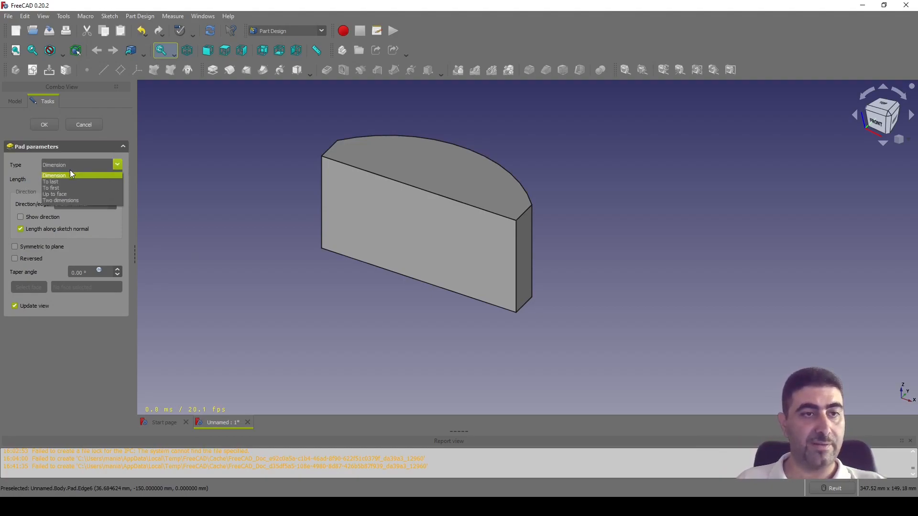
{"action": "left_click", "coordinate": [71, 165]}
{"action": "left_click", "coordinate": [71, 166]}
{"action": "left_click", "coordinate": [68, 201]}
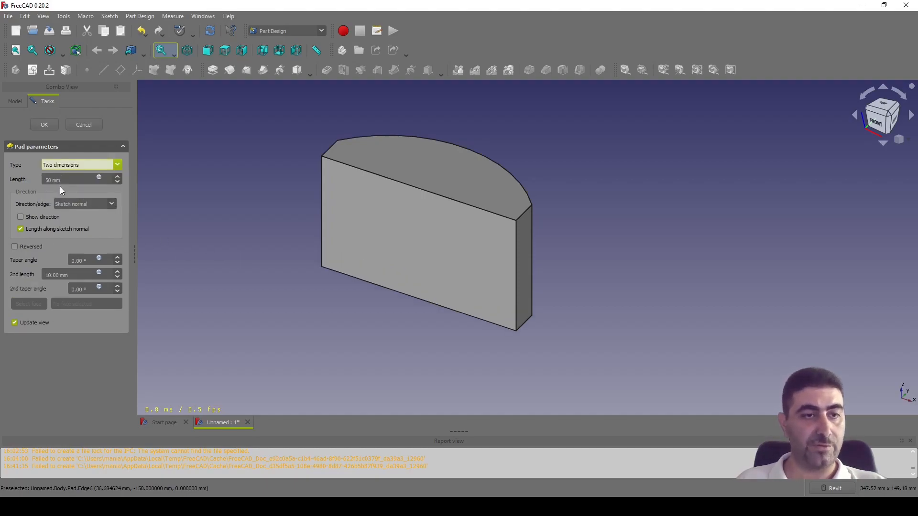
{"action": "left_click", "coordinate": [70, 276]}
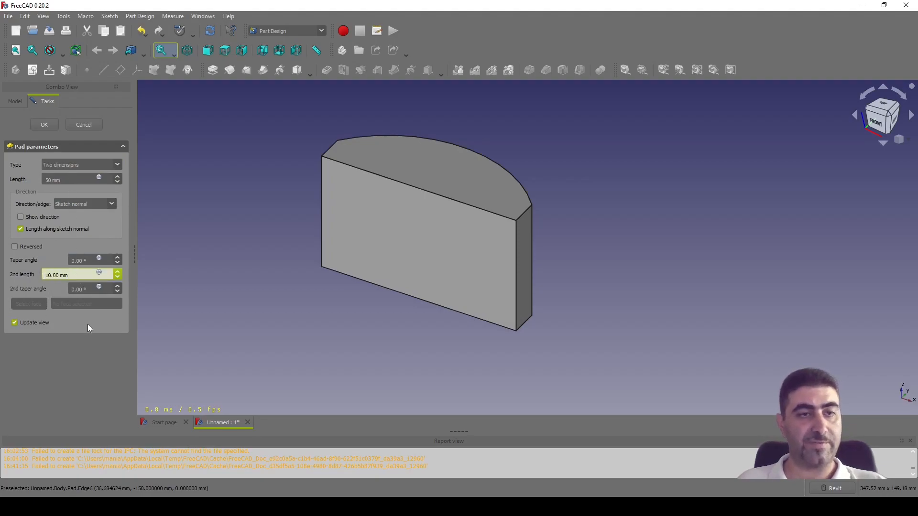
{"action": "left_click", "coordinate": [71, 180]}
{"action": "type", "text": "35"}
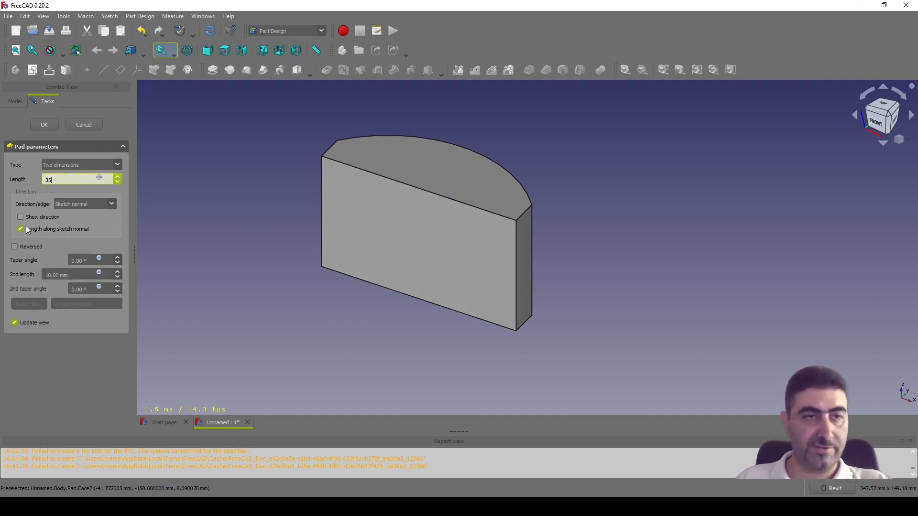
{"action": "left_click", "coordinate": [60, 275]}
{"action": "type", "text": "15"}
{"action": "key", "text": "Return"}
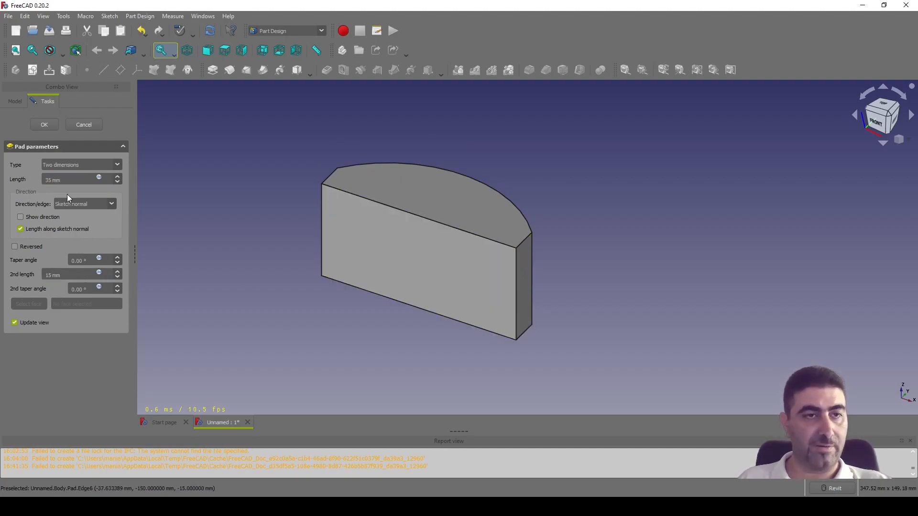
- Set the pad type to Dimension with a 50 mm length and try the symmetric-to-plane option
{"action": "left_click", "coordinate": [76, 165]}
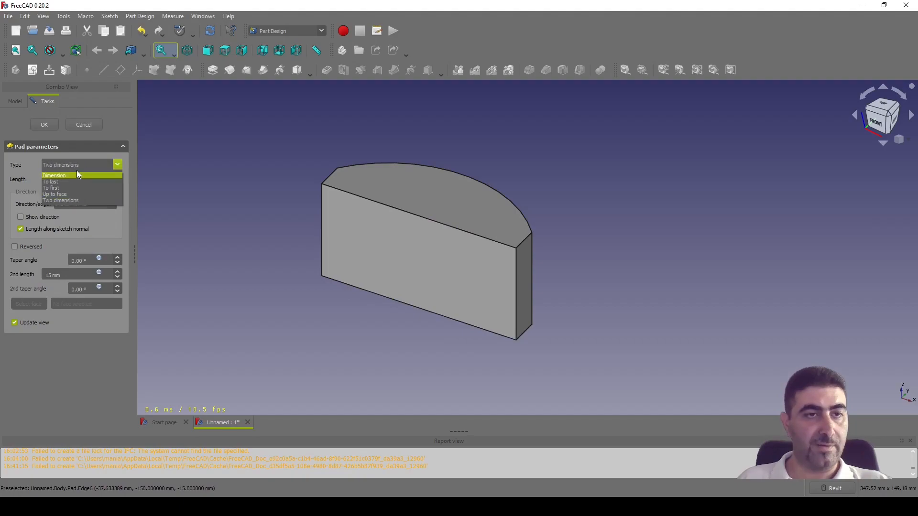
{"action": "left_click", "coordinate": [78, 176]}
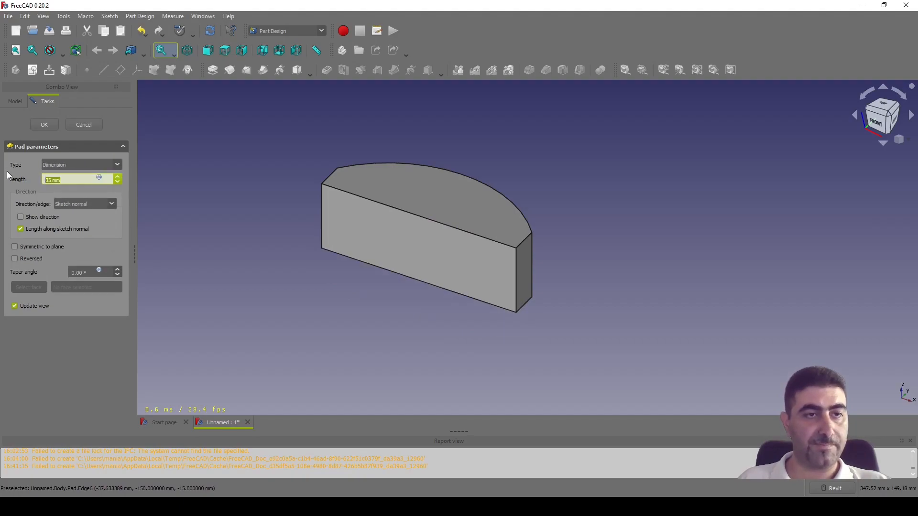
{"action": "type", "text": "50"}
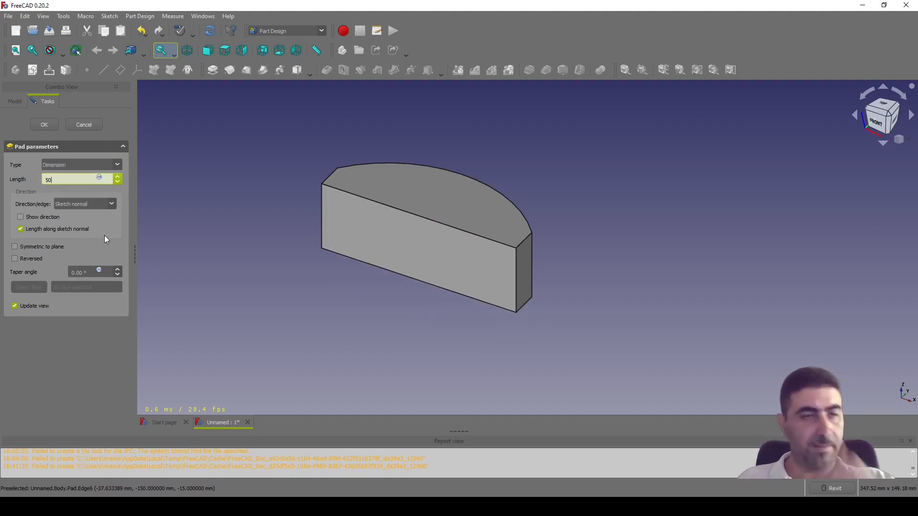
{"action": "key", "text": "Return"}
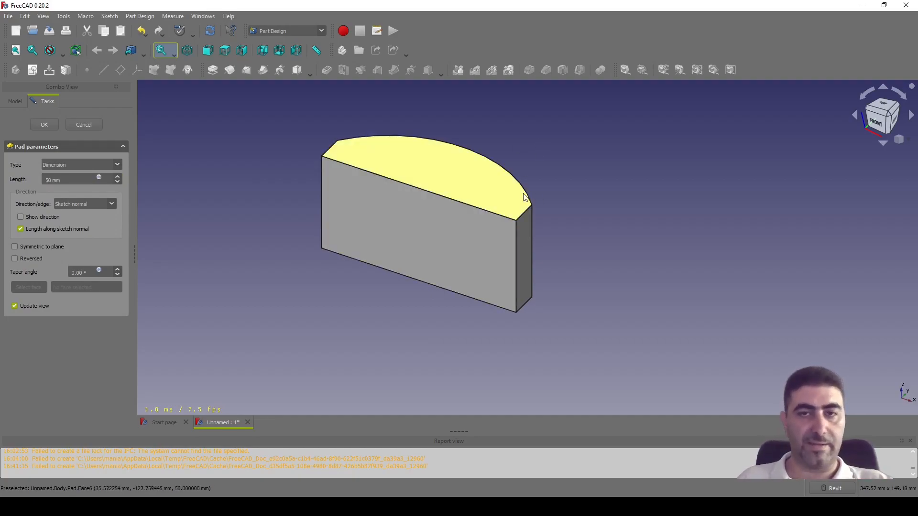
{"action": "left_click", "coordinate": [15, 248]}
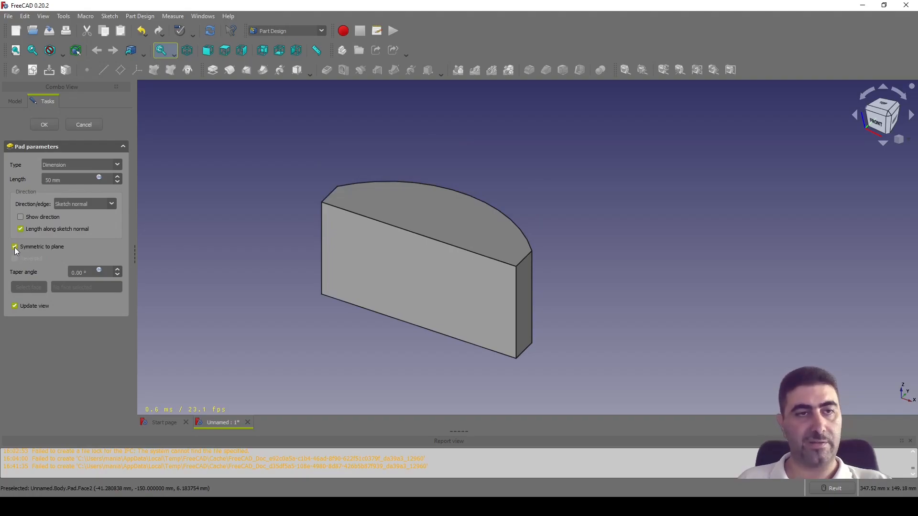
- Show the body's origin planes and axes around the pad preview
{"action": "left_click", "coordinate": [44, 124]}
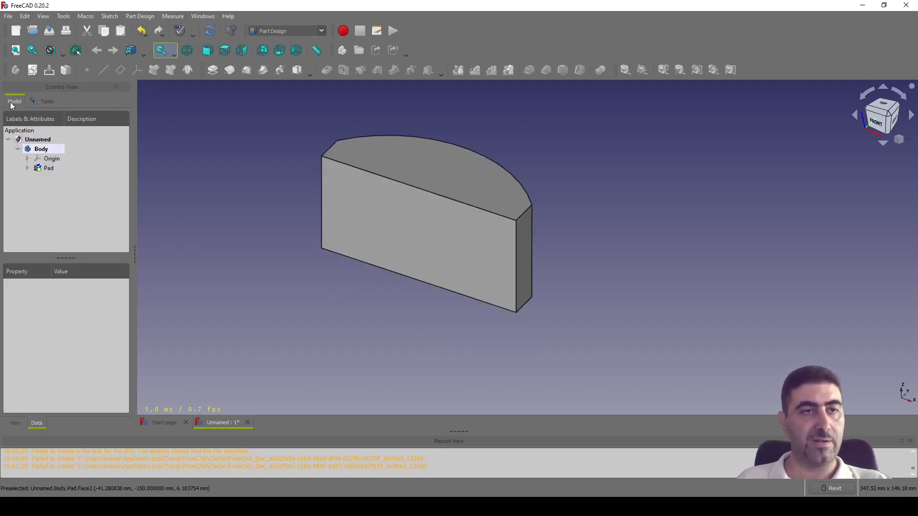
{"action": "left_click", "coordinate": [46, 162]}
{"action": "key", "text": "space"}
{"action": "scroll", "coordinate": [504, 275], "scroll_direction": "down", "scroll_amount": 5}
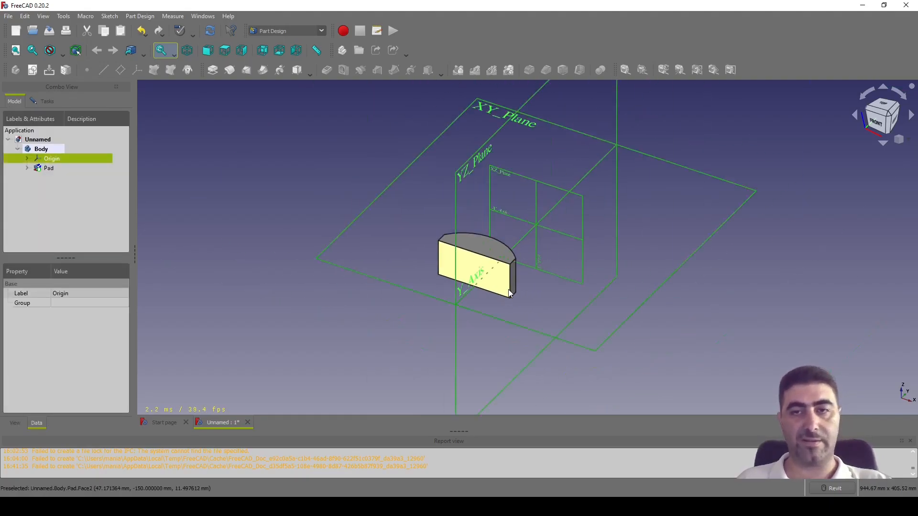
{"action": "middle_click_drag", "start_coordinate": [504, 275], "coordinate": [430, 207], "text": "shift"}
{"action": "scroll", "coordinate": [473, 197], "scroll_direction": "up", "scroll_amount": 4}
{"action": "scroll", "coordinate": [472, 195], "scroll_direction": "down", "scroll_amount": 2}
{"action": "middle_click_drag", "start_coordinate": [331, 247], "coordinate": [350, 256], "text": "shift"}
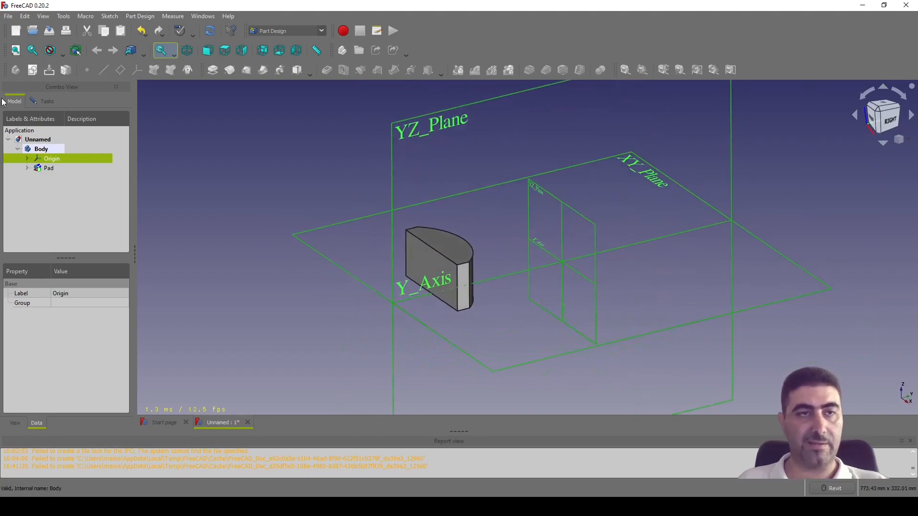
- Try the pad's symmetric-to-plane option, inspect the solid against the XY plane, and turn the option off
{"action": "left_click", "coordinate": [42, 101]}
{"action": "left_click", "coordinate": [15, 246]}
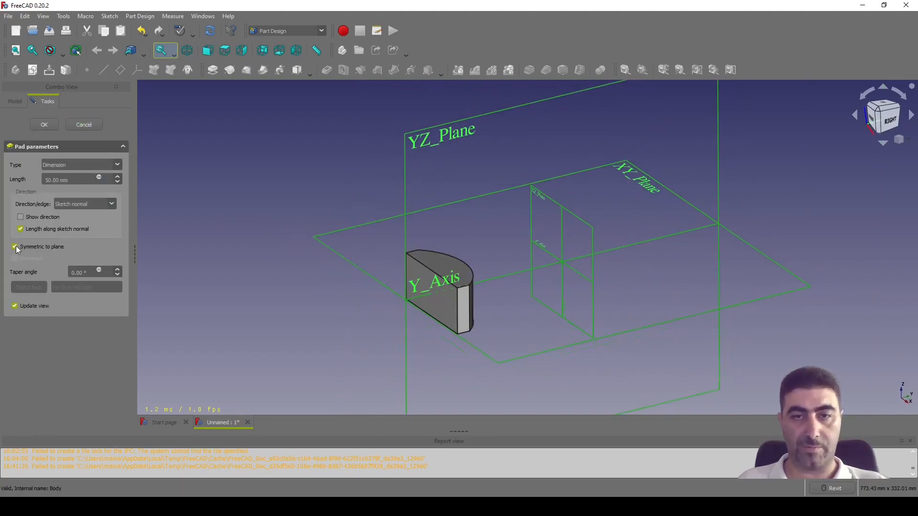
{"action": "middle_click_drag", "start_coordinate": [236, 330], "coordinate": [276, 259], "text": "shift"}
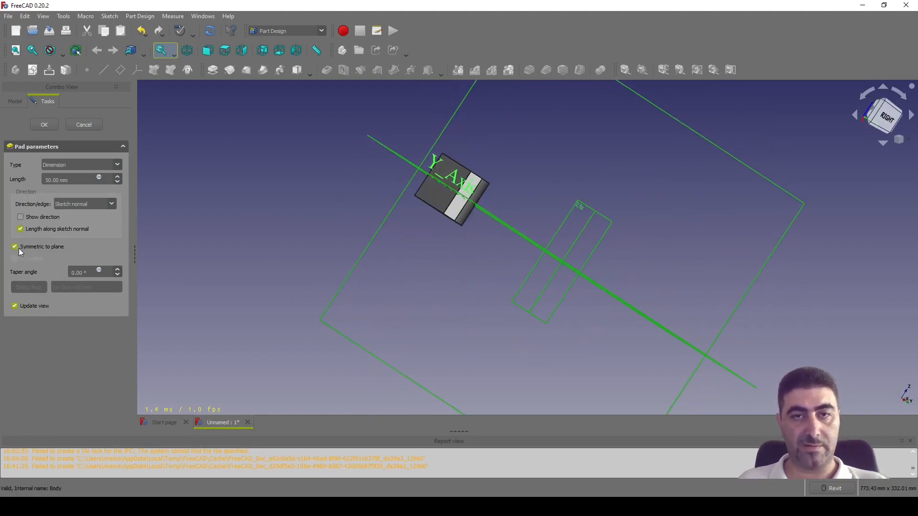
{"action": "middle_click_drag", "start_coordinate": [294, 215], "coordinate": [287, 269], "text": "shift"}
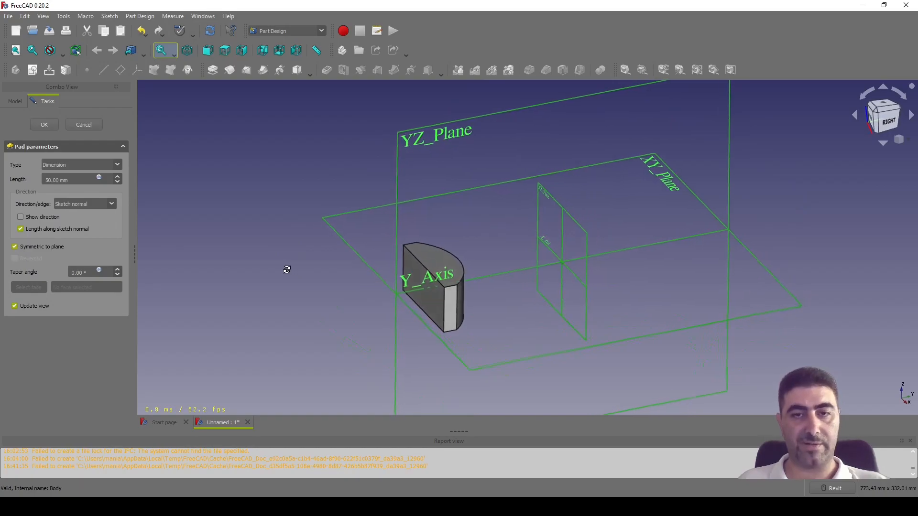
{"action": "left_click", "coordinate": [28, 246]}
- Try a taper angle of 2° on the 50 mm pad
{"action": "left_click_drag", "start_coordinate": [89, 273], "coordinate": [74, 272]}
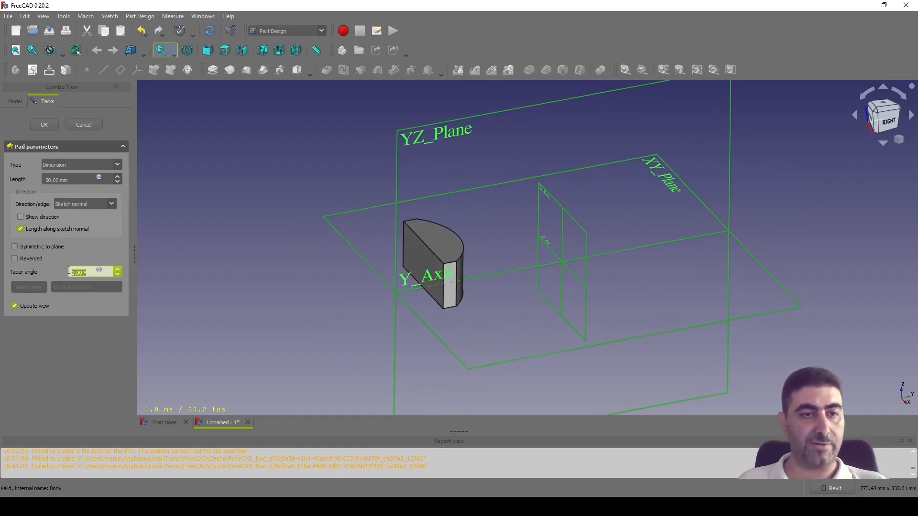
{"action": "type", "text": "2"}
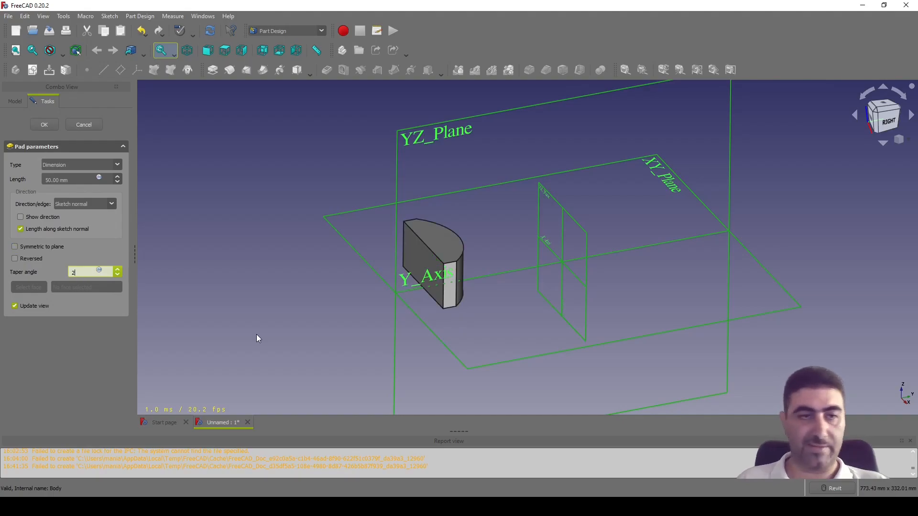
{"action": "left_click", "coordinate": [106, 231]}
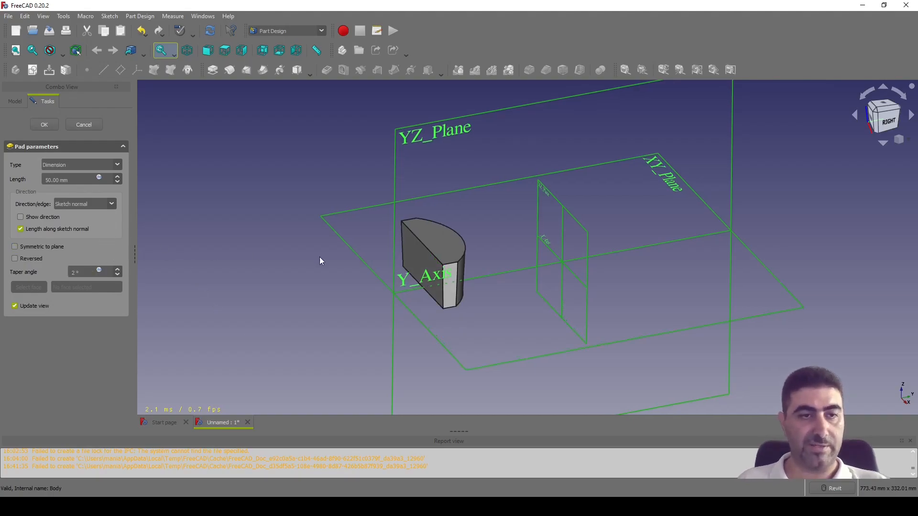
- Set the pad's taper angle to -2°, accept the pad and hide the body's origin planes
{"action": "left_click", "coordinate": [89, 274]}
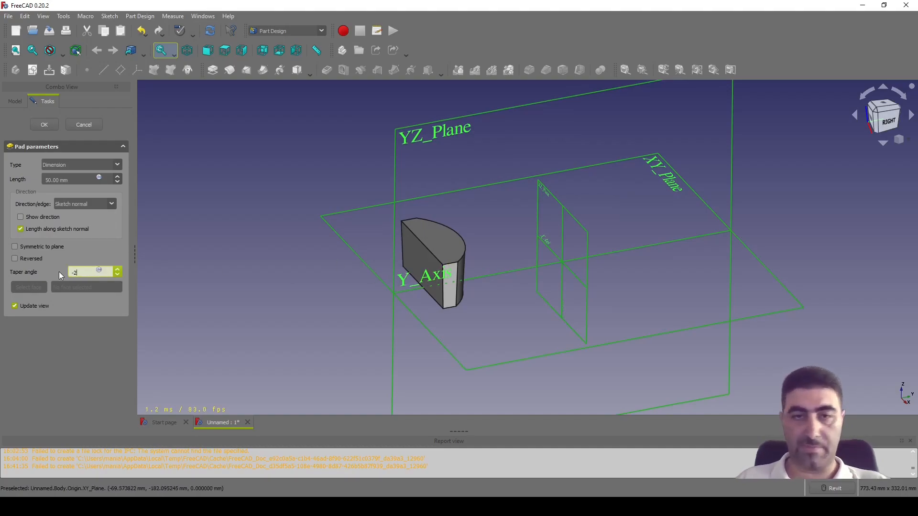
{"action": "left_click", "coordinate": [87, 252]}
{"action": "middle_click_drag", "start_coordinate": [450, 301], "coordinate": [254, 196], "text": "shift"}
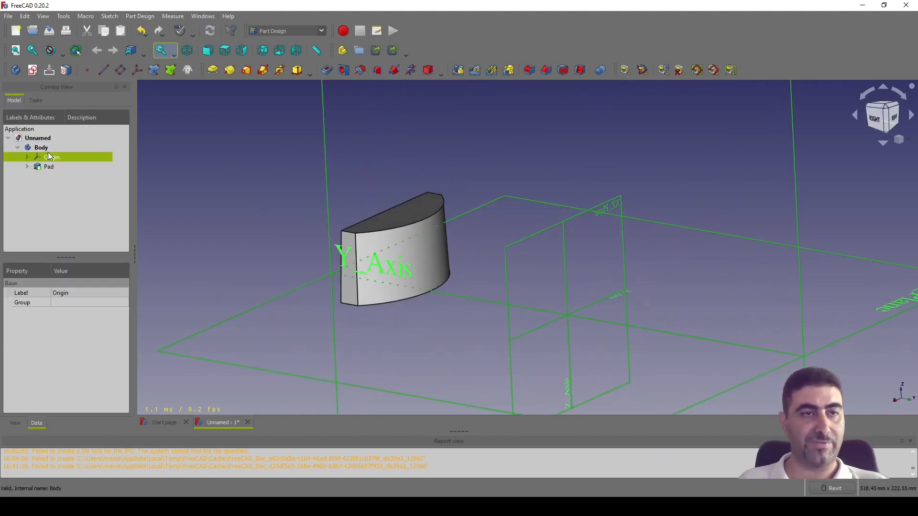
{"action": "scroll", "coordinate": [334, 189], "scroll_direction": "up", "scroll_amount": 1}
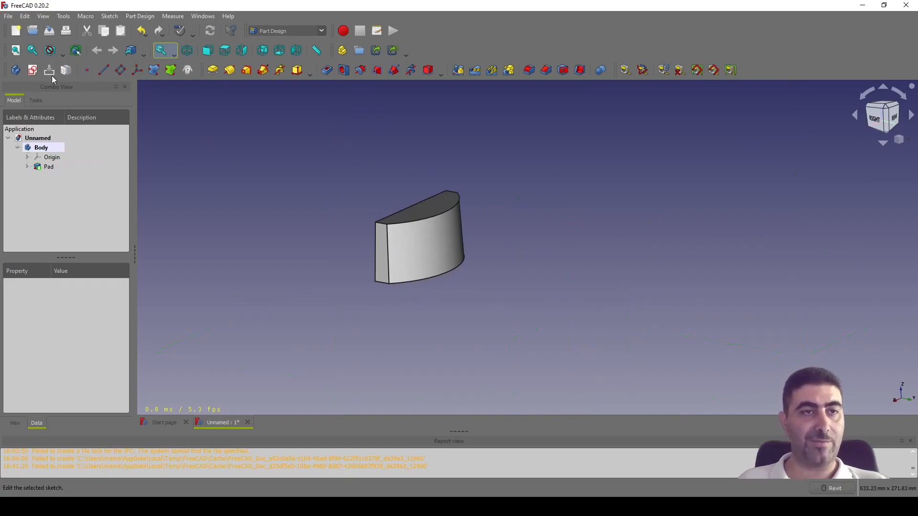
- Start a sketch on the XZ plane and draw a closed three-line triangle beside the existing solid's outline
{"action": "left_click", "coordinate": [33, 70]}
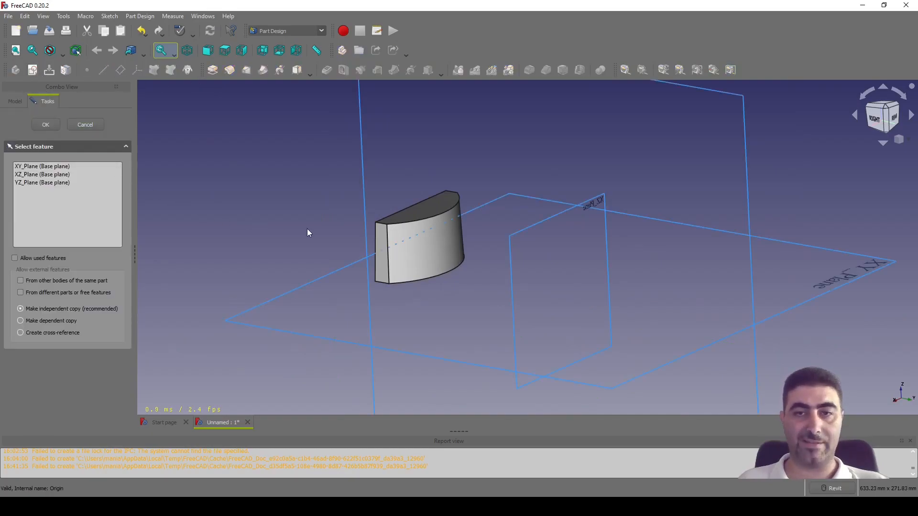
{"action": "left_click", "coordinate": [547, 218]}
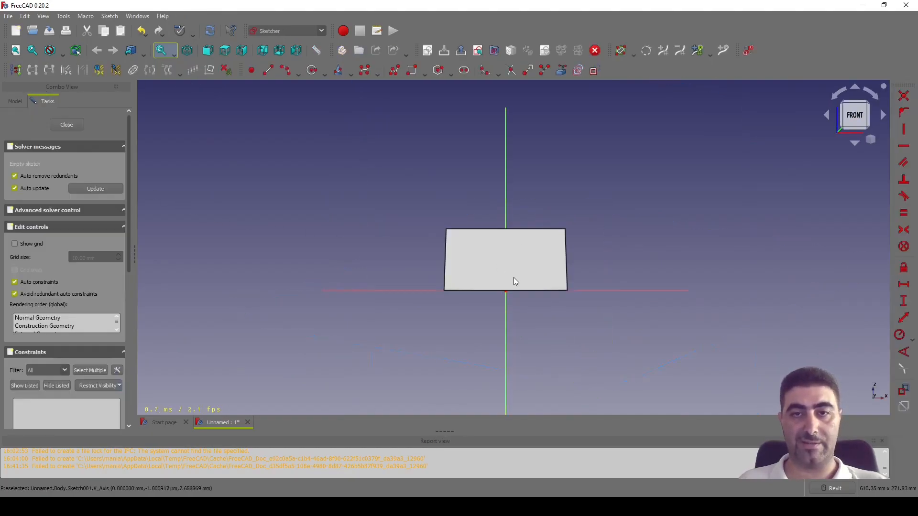
{"action": "left_click", "coordinate": [286, 70]}
{"action": "left_click", "coordinate": [368, 286]}
{"action": "left_click", "coordinate": [394, 191]}
{"action": "left_click", "coordinate": [427, 317]}
{"action": "left_click", "coordinate": [369, 287]}
{"action": "left_click", "coordinate": [427, 317]}
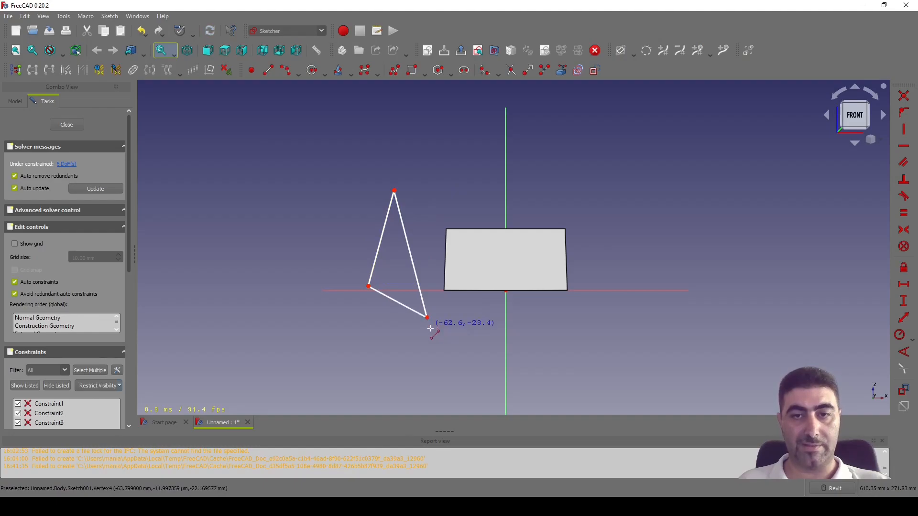
{"action": "scroll", "coordinate": [506, 308], "scroll_direction": "up", "scroll_amount": 4}
{"action": "scroll", "coordinate": [506, 310], "scroll_direction": "down", "scroll_amount": 1}
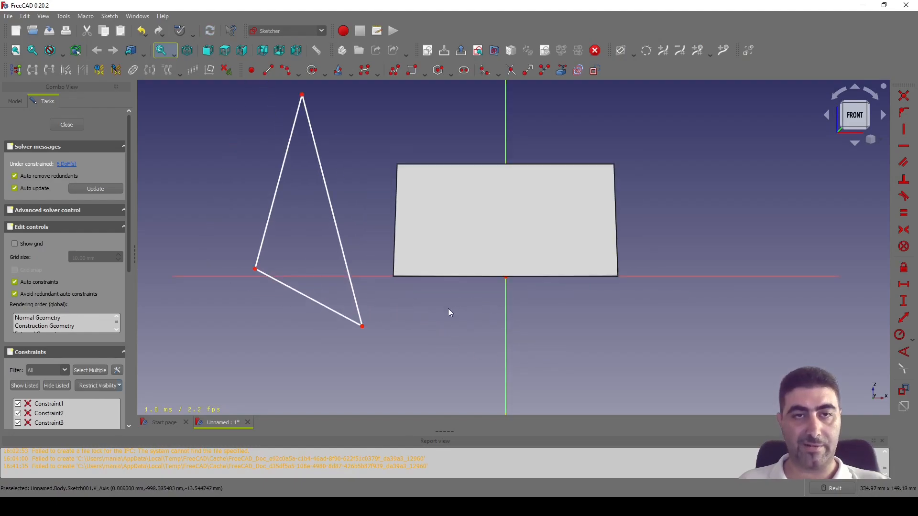
- Make the triangle's two lower vertices symmetric about the origin and move its corners into an upright shape around the vertical axis
{"action": "left_click", "coordinate": [904, 230]}
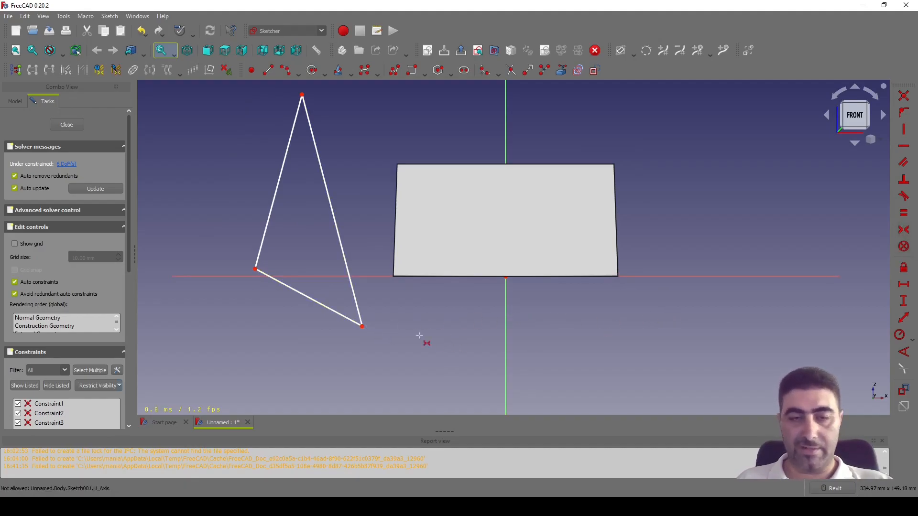
{"action": "left_click", "coordinate": [362, 327]}
{"action": "left_click", "coordinate": [254, 269]}
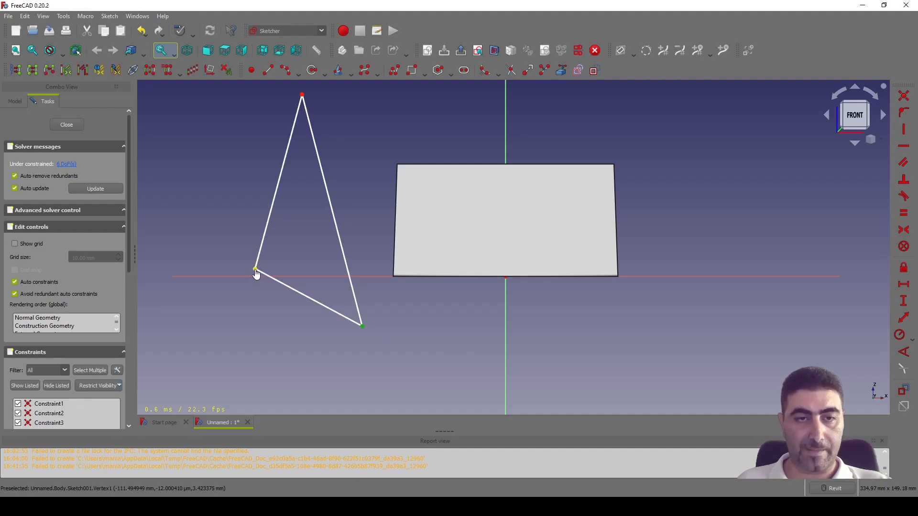
{"action": "left_click", "coordinate": [504, 277]}
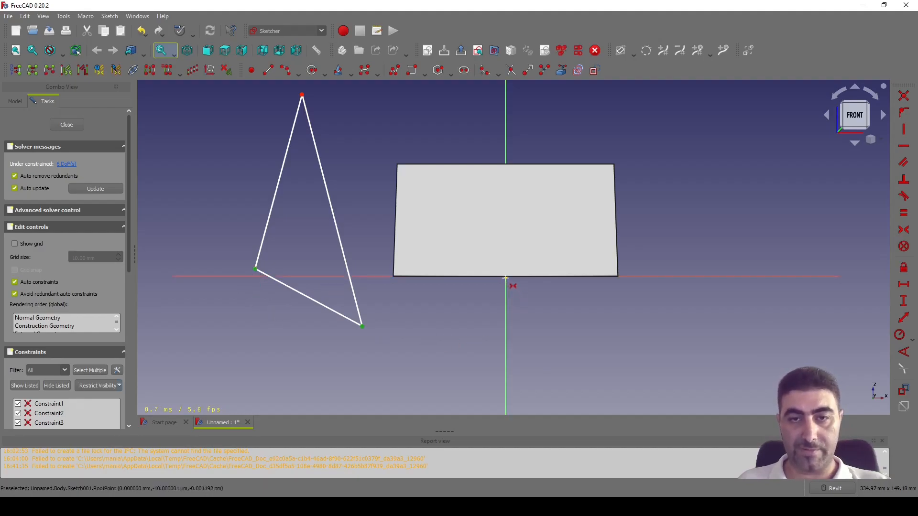
{"action": "key", "text": "s"}
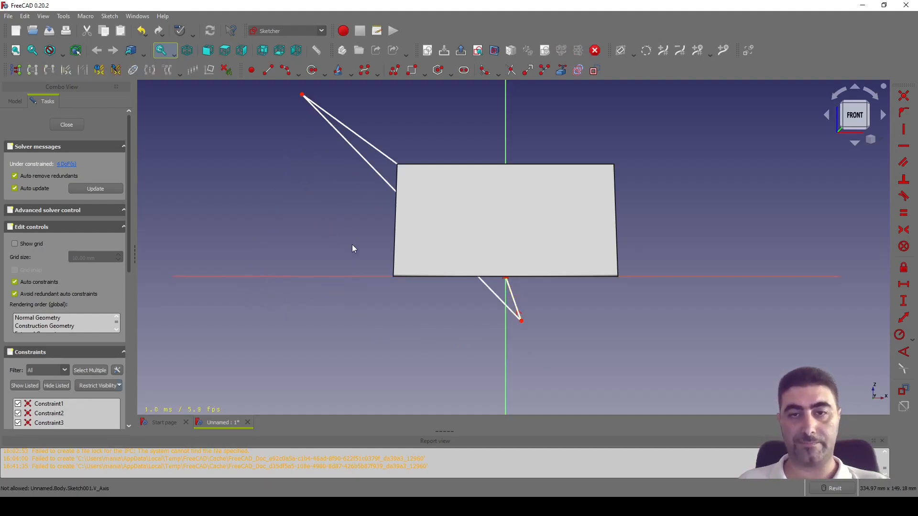
{"action": "left_click_drag", "start_coordinate": [302, 95], "coordinate": [514, 109]}
{"action": "left_click_drag", "start_coordinate": [522, 322], "coordinate": [667, 301]}
- Make the triangle's two upper sides equal and constrain its base to be horizontal
{"action": "left_click", "coordinate": [903, 213]}
{"action": "left_click", "coordinate": [480, 134]}
{"action": "left_click", "coordinate": [540, 139]}
{"action": "left_click", "coordinate": [903, 146]}
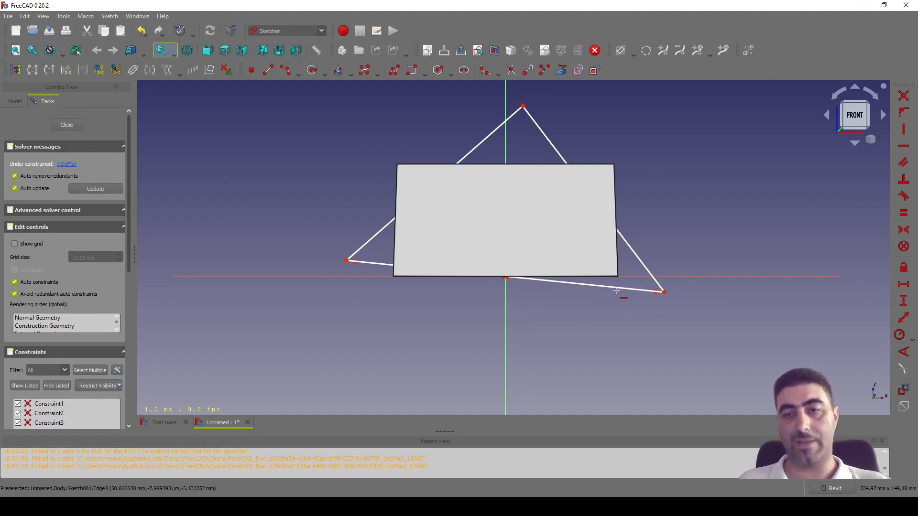
{"action": "left_click", "coordinate": [618, 288]}
{"action": "right_click", "coordinate": [611, 325]}
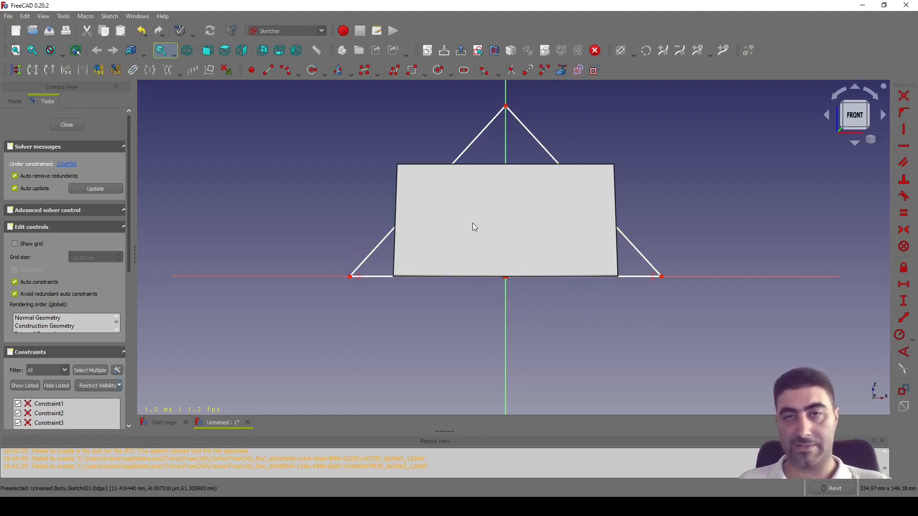
- Constrain the triangle's apex angle to 35° and its slanted side to 40 mm, and close the sketch
{"action": "left_click", "coordinate": [903, 355]}
{"action": "left_click", "coordinate": [490, 123]}
{"action": "left_click", "coordinate": [530, 128]}
{"action": "type", "text": "35"}
{"action": "key", "text": "Return"}
{"action": "left_click", "coordinate": [525, 154]}
{"action": "type", "text": "40"}
{"action": "key", "text": "Return"}
{"action": "left_click", "coordinate": [66, 124]}
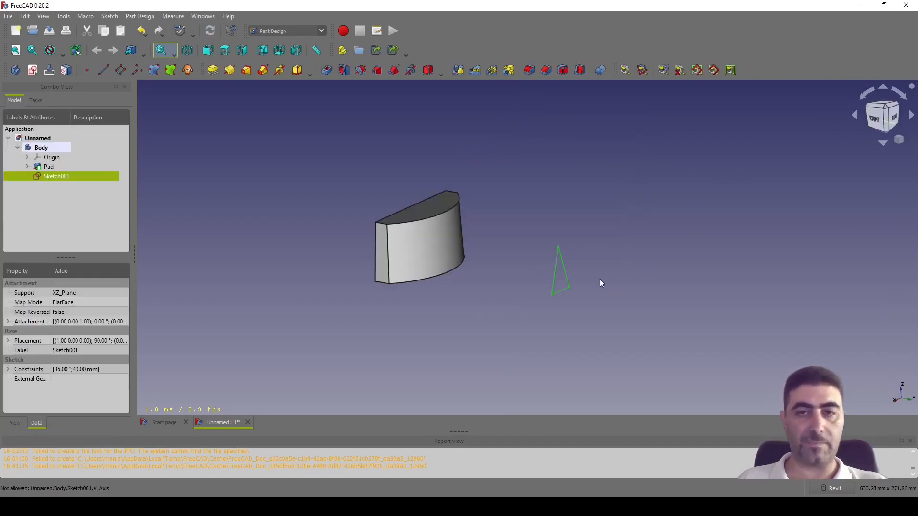
- Pad the triangle sketch up to the curved face of the first solid and accept the feature
{"action": "scroll", "coordinate": [518, 270], "scroll_direction": "up", "scroll_amount": 5}
{"action": "scroll", "coordinate": [550, 261], "scroll_direction": "down", "scroll_amount": 2}
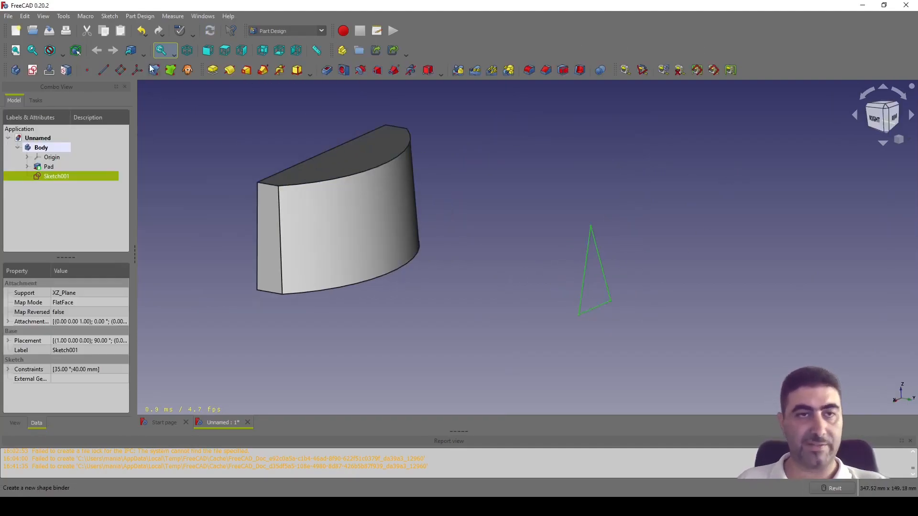
{"action": "left_click", "coordinate": [213, 70]}
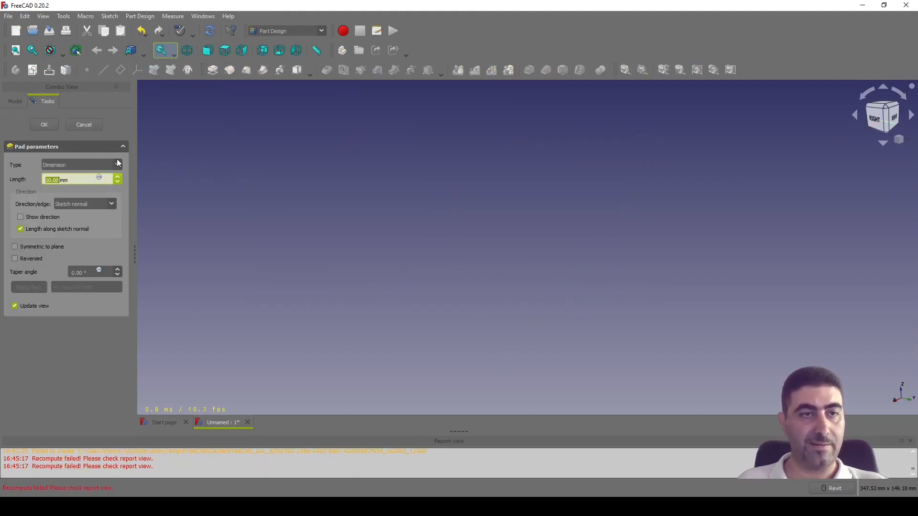
{"action": "left_click", "coordinate": [85, 166]}
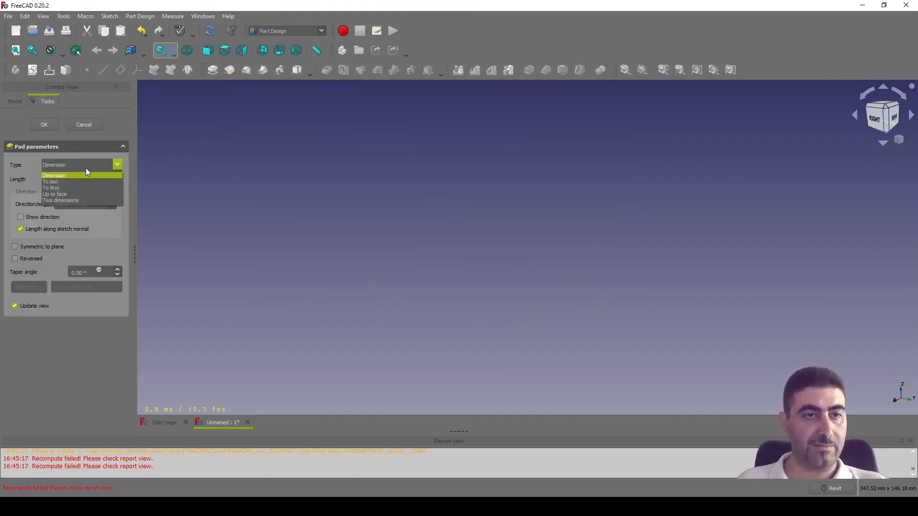
{"action": "left_click", "coordinate": [76, 194]}
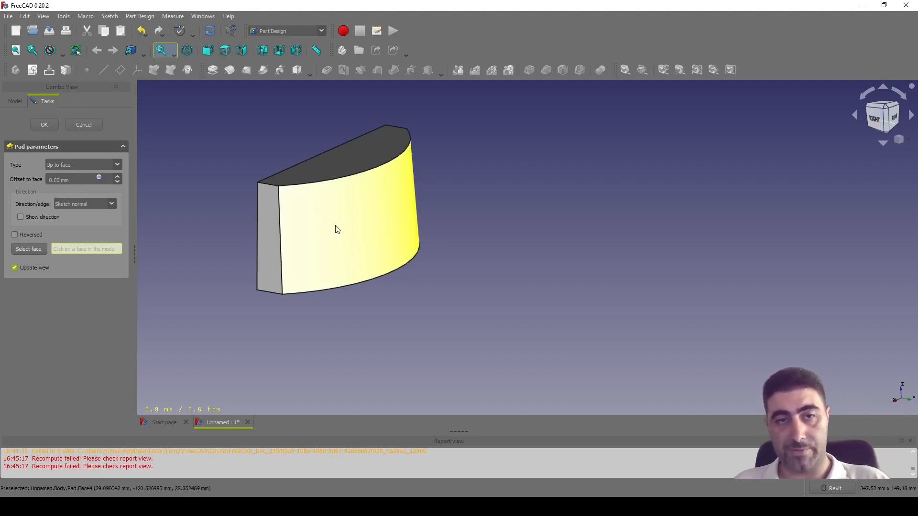
{"action": "left_click", "coordinate": [347, 230]}
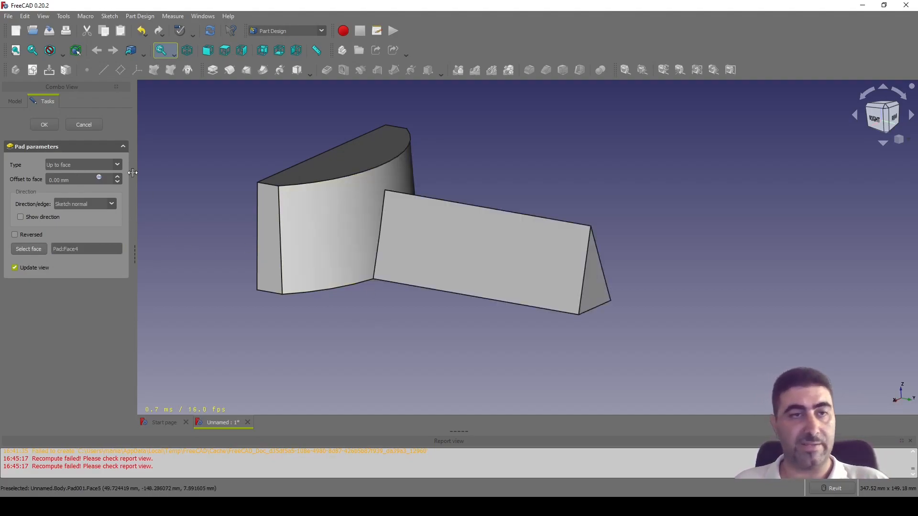
{"action": "left_click", "coordinate": [49, 123]}
{"action": "middle_click_drag", "start_coordinate": [345, 304], "coordinate": [280, 270], "text": "ctrl"}
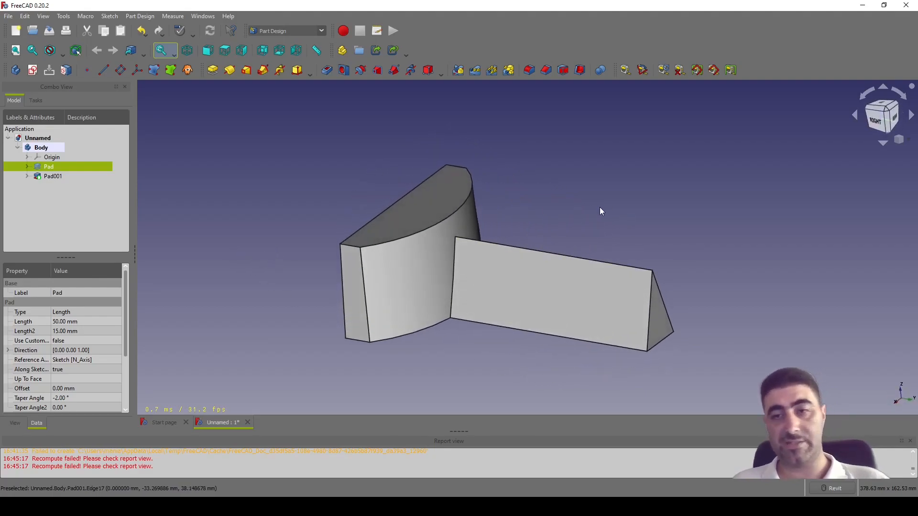